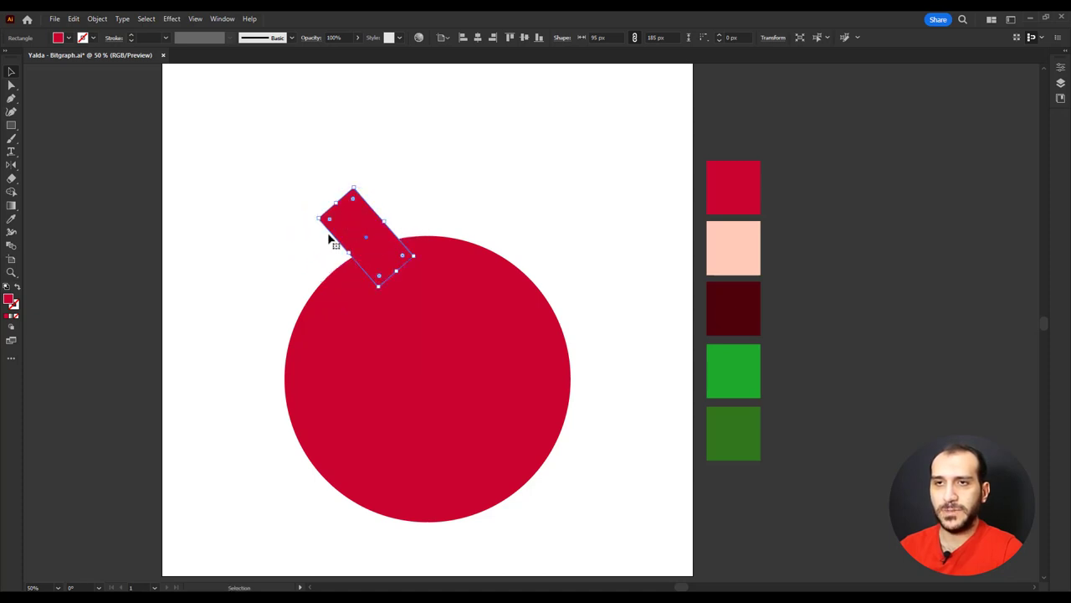
# Step: Fully round the tilted rectangle's uppermost corner into a petal, shift it slightly, and rotate it a little further counterclockwise
pyautogui.click(10, 86)
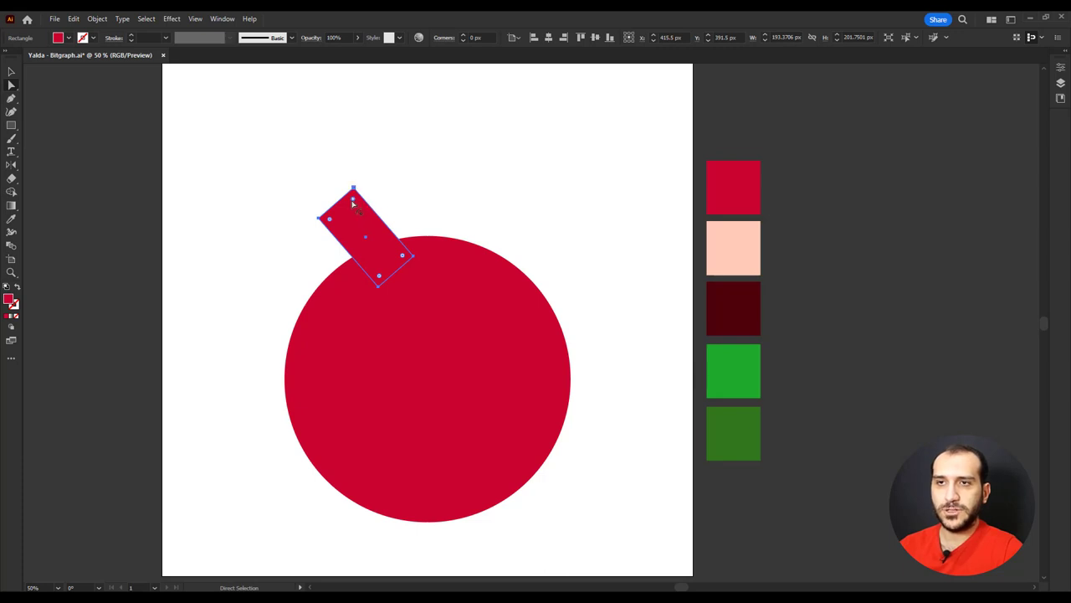
pyautogui.moveTo(353, 203); pyautogui.dragTo(352, 277)
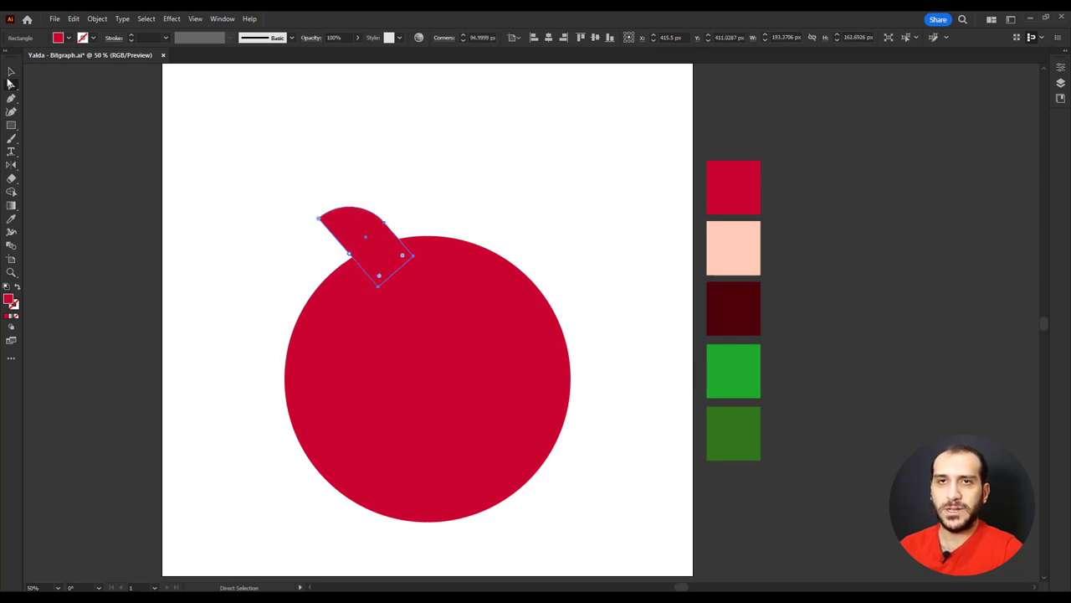
pyautogui.click(11, 72)
pyautogui.moveTo(350, 236); pyautogui.dragTo(359, 233)
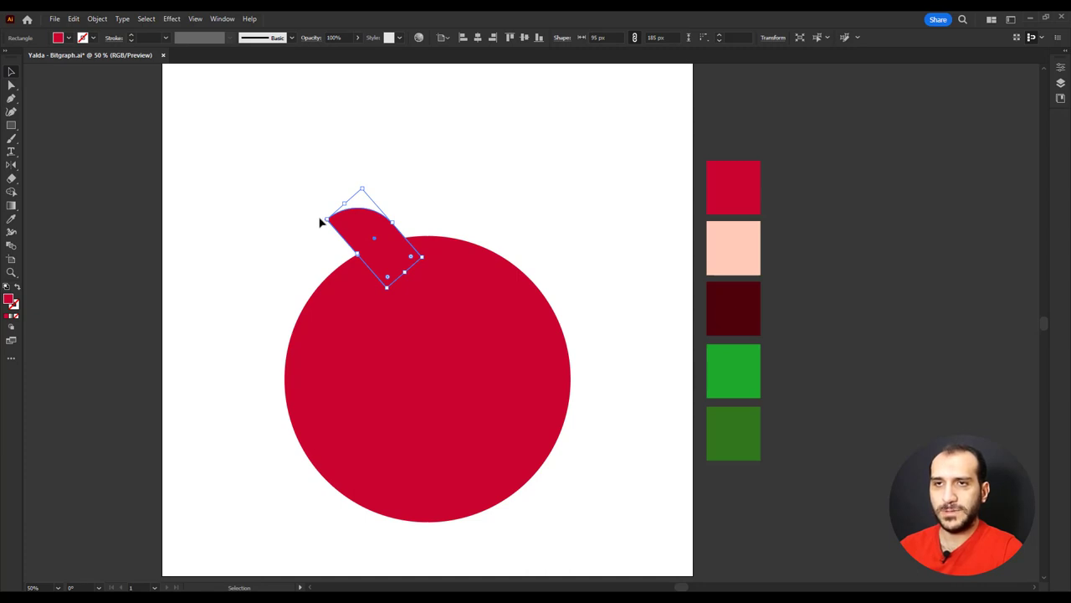
pyautogui.moveTo(322, 218); pyautogui.dragTo(323, 225)
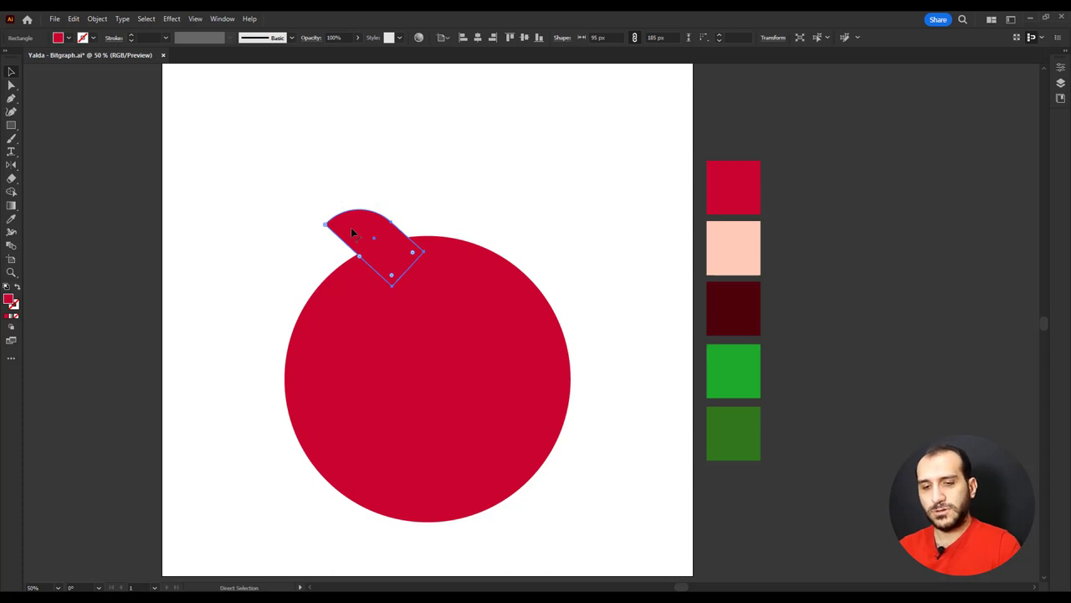
# Step: Reflect one of the two overlapping petals across the vertical axis and move it right to form the crown's opposite petal
pyautogui.rightClick(375, 231)
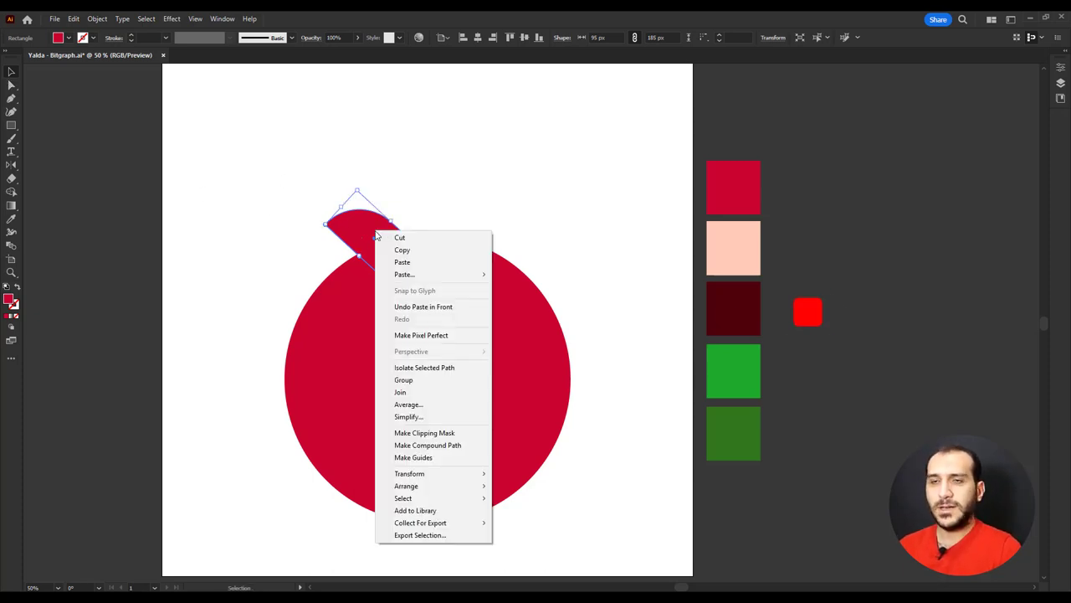
pyautogui.moveTo(459, 474)
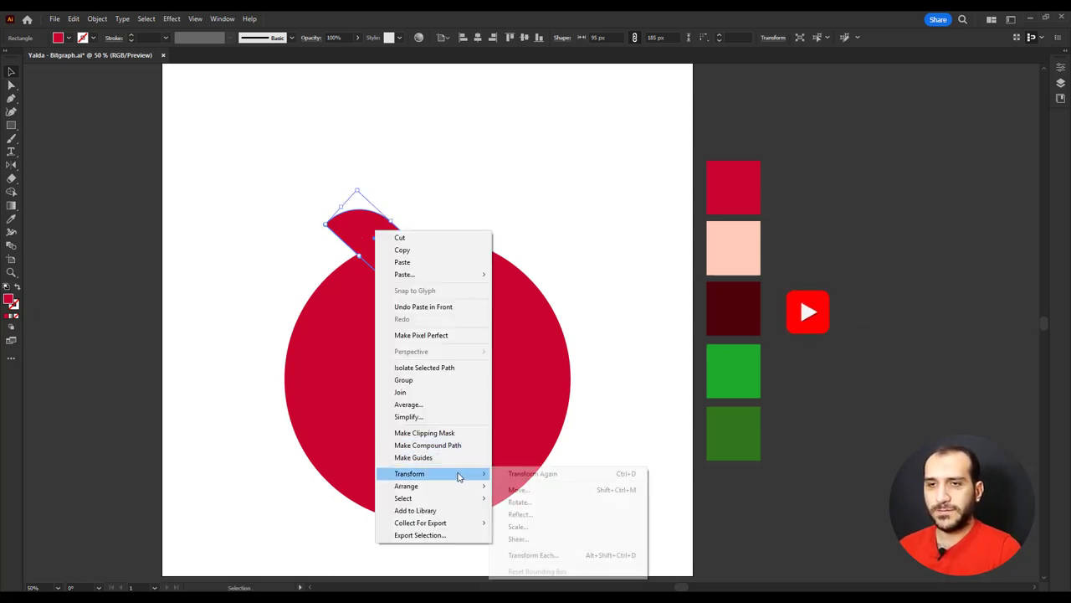
pyautogui.click(530, 513)
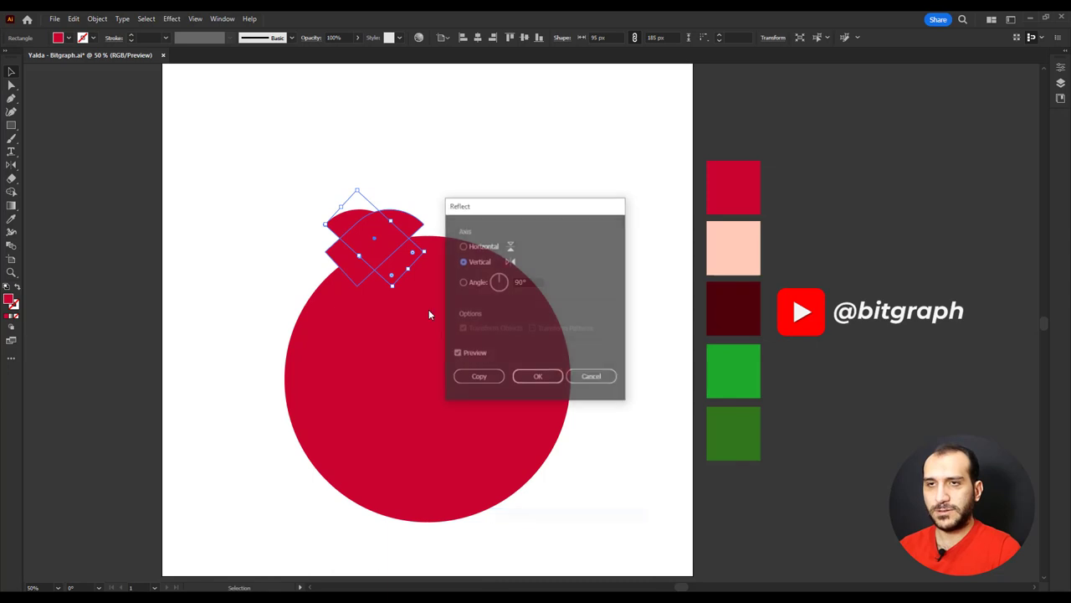
pyautogui.click(538, 376)
pyautogui.moveTo(393, 228); pyautogui.dragTo(468, 232)
# Step: Draw a tall red ellipse about 87 × 176 px on the empty area beside the crown
pyautogui.hotkey('ctrl', 'shift', 'a')
pyautogui.click(11, 124)
pyautogui.click(50, 138)
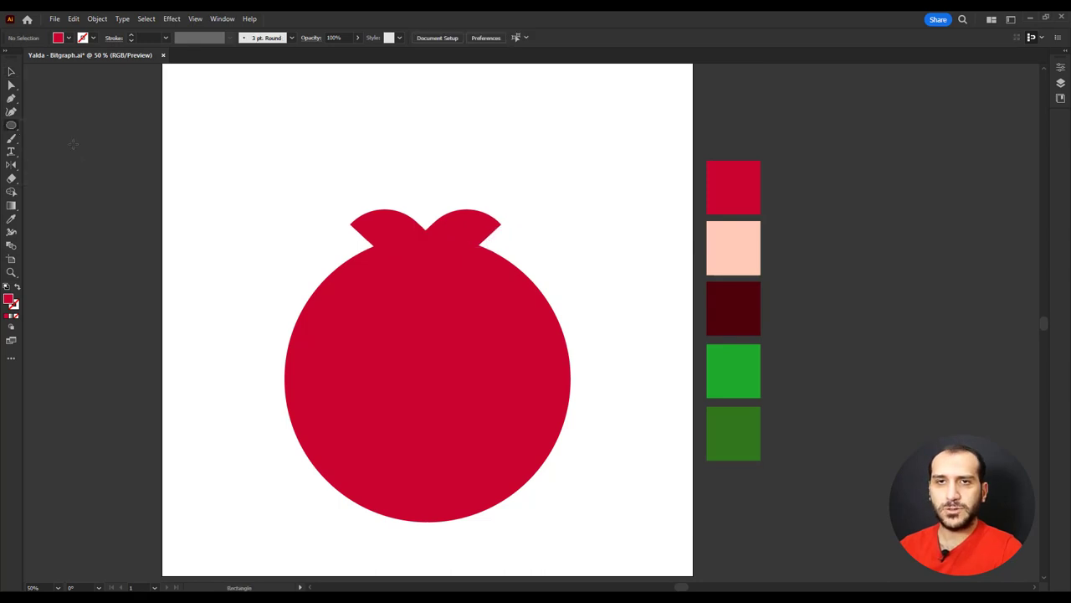
pyautogui.moveTo(220, 151)
pyautogui.mouseDown()
pyautogui.moveTo(239, 221)
pyautogui.moveTo(261, 236)
pyautogui.mouseUp()
# Step: Reshape the ellipse by shifting its top and bottom anchor points slightly downward
pyautogui.press('a')
pyautogui.scroll(2, 202, 140)
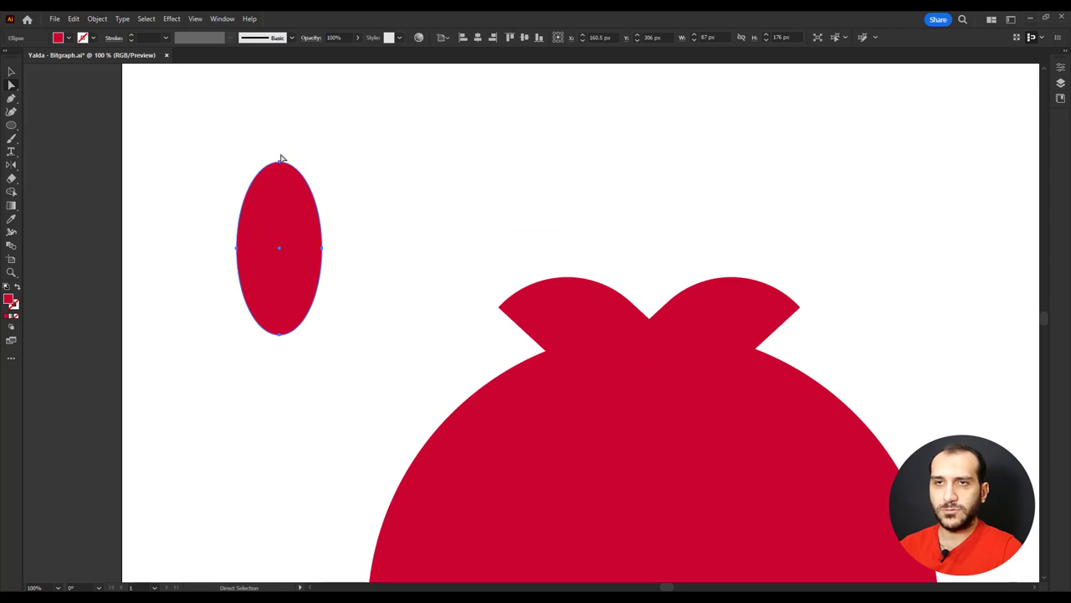
pyautogui.moveTo(280, 164); pyautogui.dragTo(280, 167)
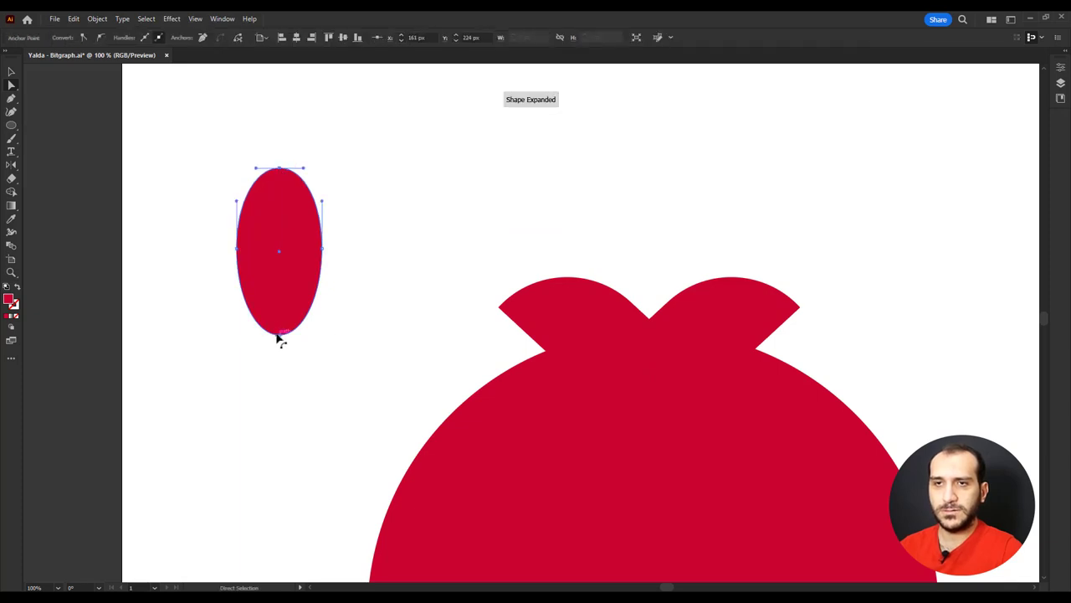
pyautogui.moveTo(280, 334); pyautogui.dragTo(281, 331)
pyautogui.press('v')
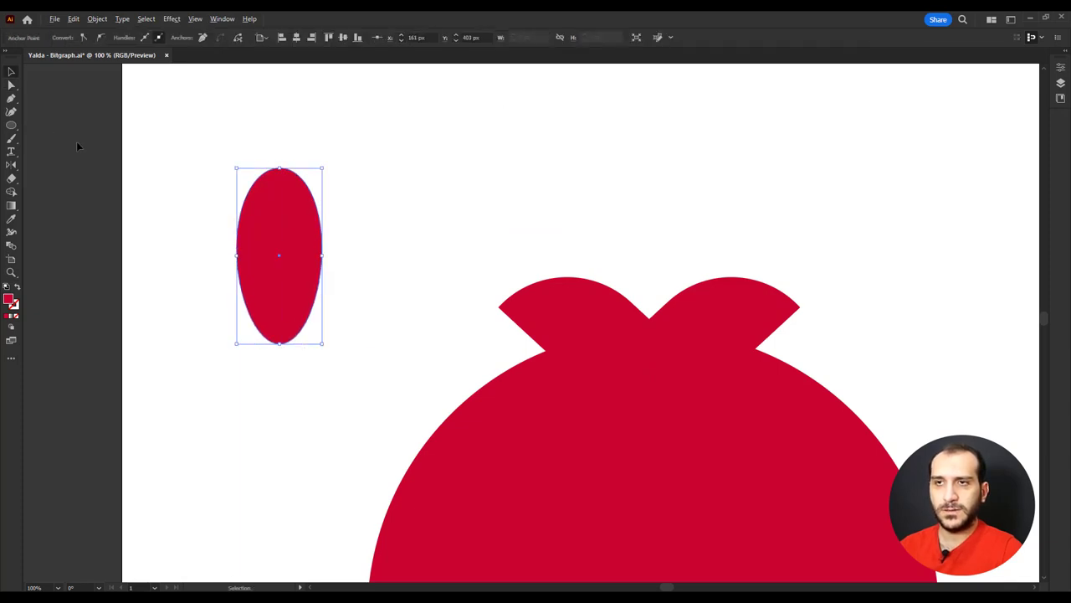
# Step: Move the oval between the two side petals and group the three crown shapes
pyautogui.scroll(-1, 78, 149)
pyautogui.moveTo(226, 216); pyautogui.dragTo(458, 259)
pyautogui.scroll(-1, 465, 248)
pyautogui.keyDown('shift'); pyautogui.click(450, 241); pyautogui.keyUp('shift')
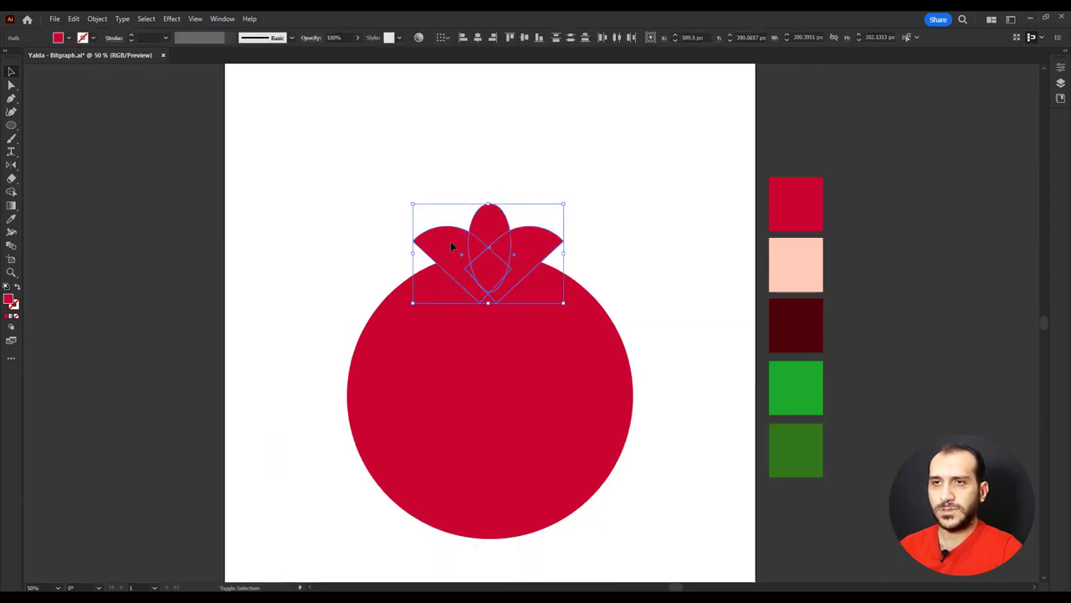
pyautogui.press('a')
pyautogui.press('v')
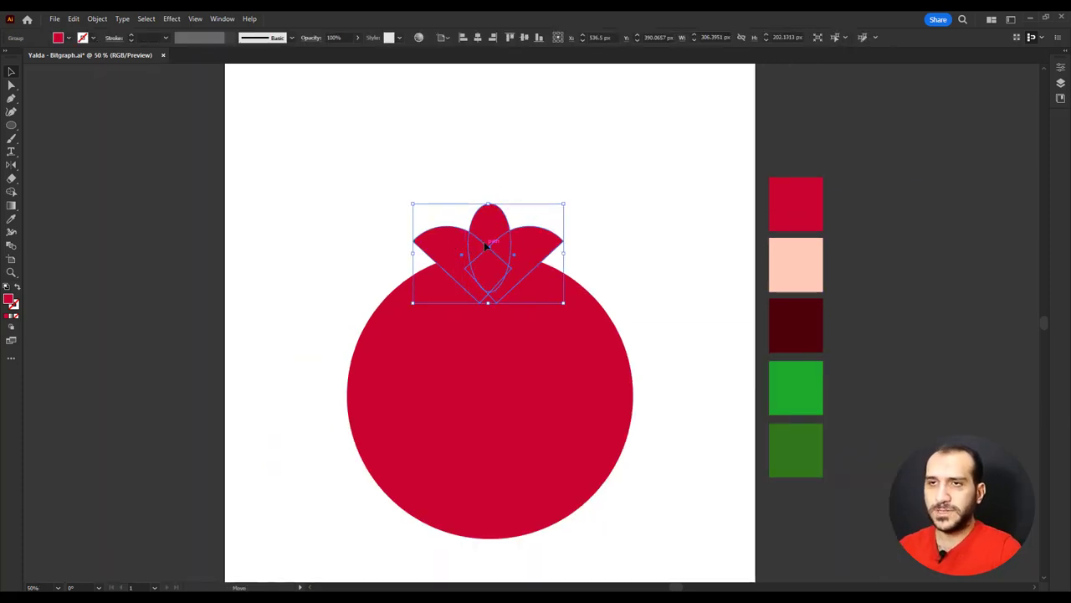
# Step: Align the crown group and the large circle on their horizontal centers and move the circle slightly down
pyautogui.hotkey('ctrl', 'a')
pyautogui.click(476, 39)
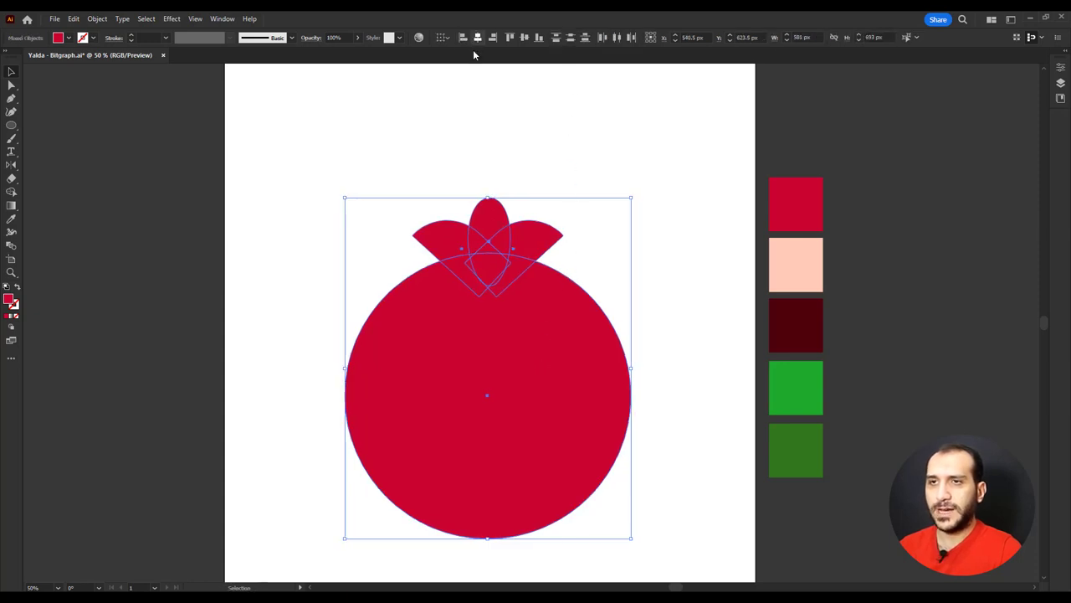
pyautogui.click(419, 172)
pyautogui.moveTo(526, 354); pyautogui.dragTo(527, 360)
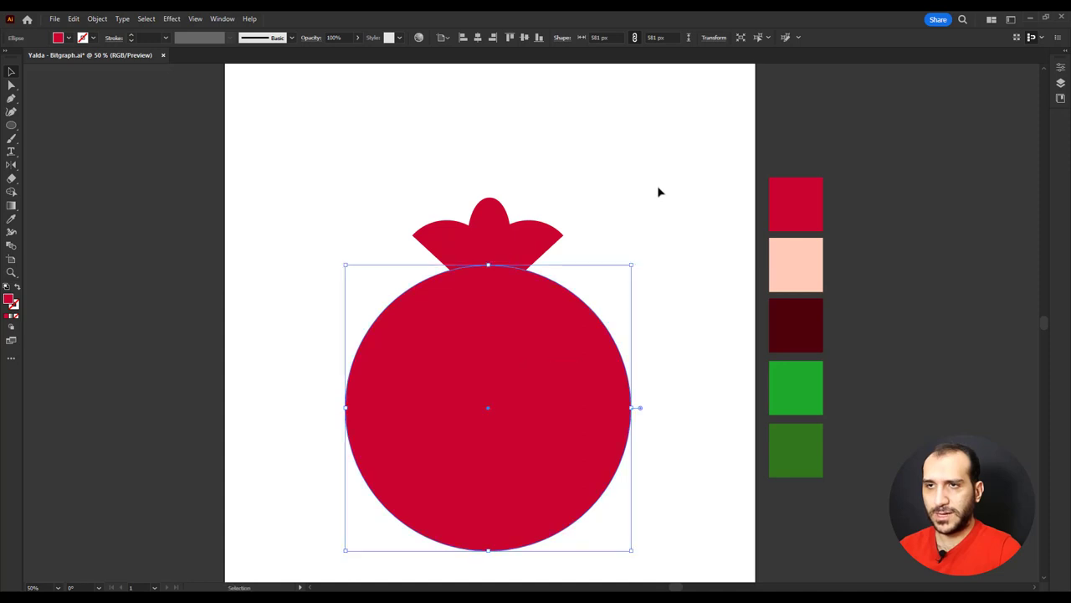
# Step: Select the crown and circle together and move them up and slightly left on the artboard
pyautogui.click(633, 201)
pyautogui.hotkey('ctrl', '-')
pyautogui.moveTo(632, 201); pyautogui.dragTo(574, 203)
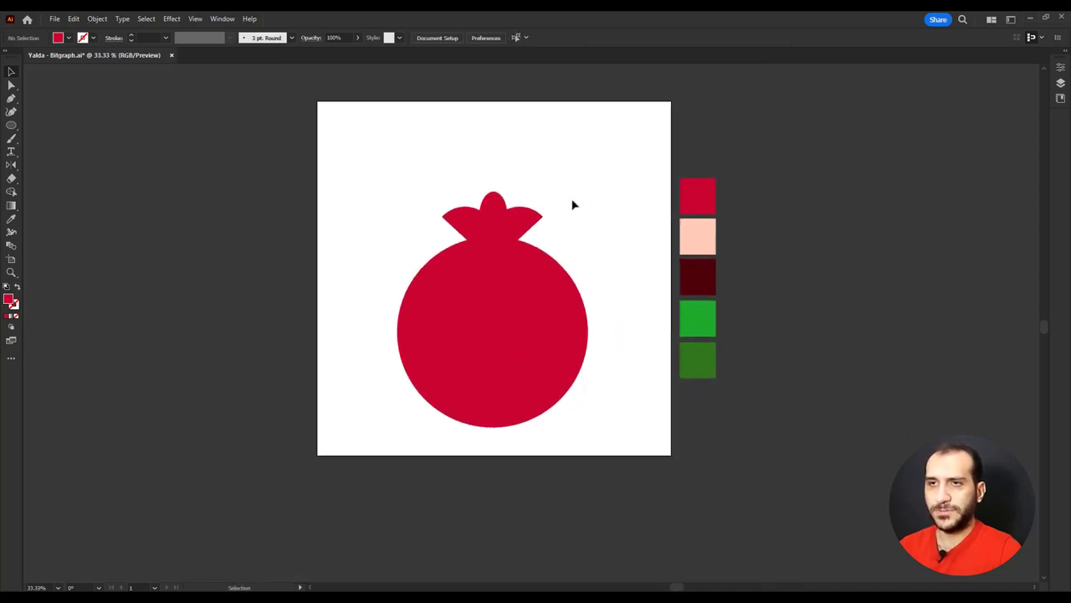
pyautogui.scroll(1, 574, 203)
pyautogui.moveTo(603, 164); pyautogui.dragTo(404, 483)
pyautogui.moveTo(404, 483); pyautogui.dragTo(387, 452)
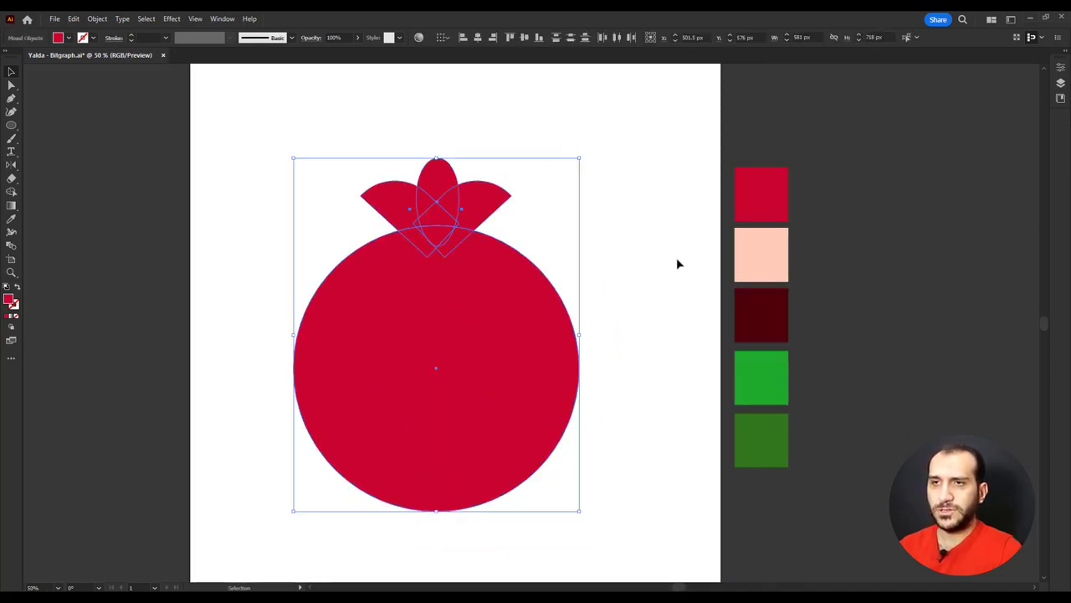
pyautogui.click(673, 268)
# Step: Paste a copy of the large circle in front and scale it about its center to 491 px
pyautogui.click(554, 360)
pyautogui.press('a')
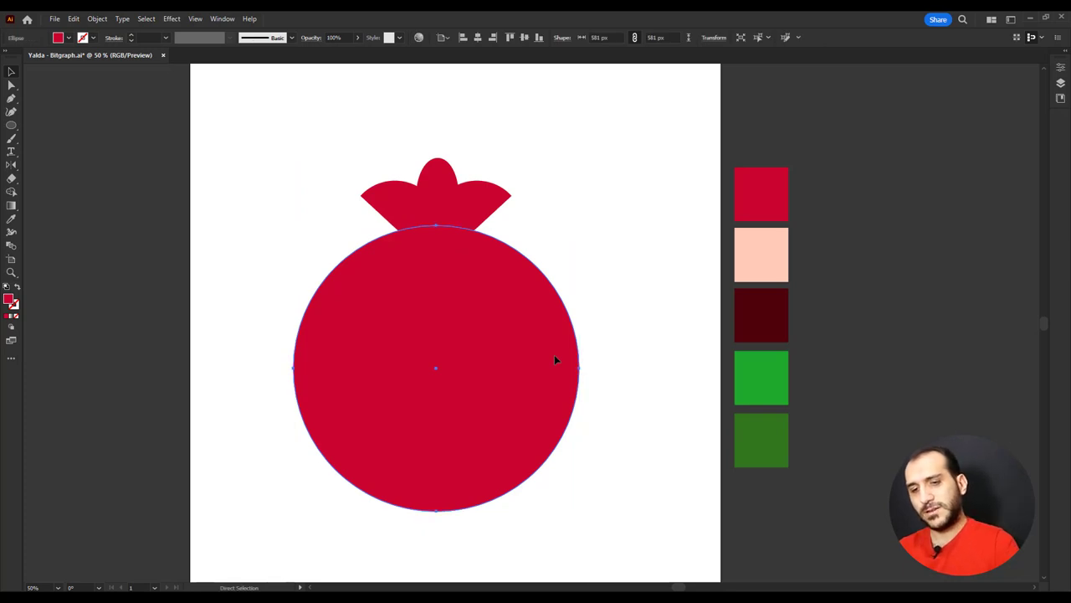
pyautogui.press('v')
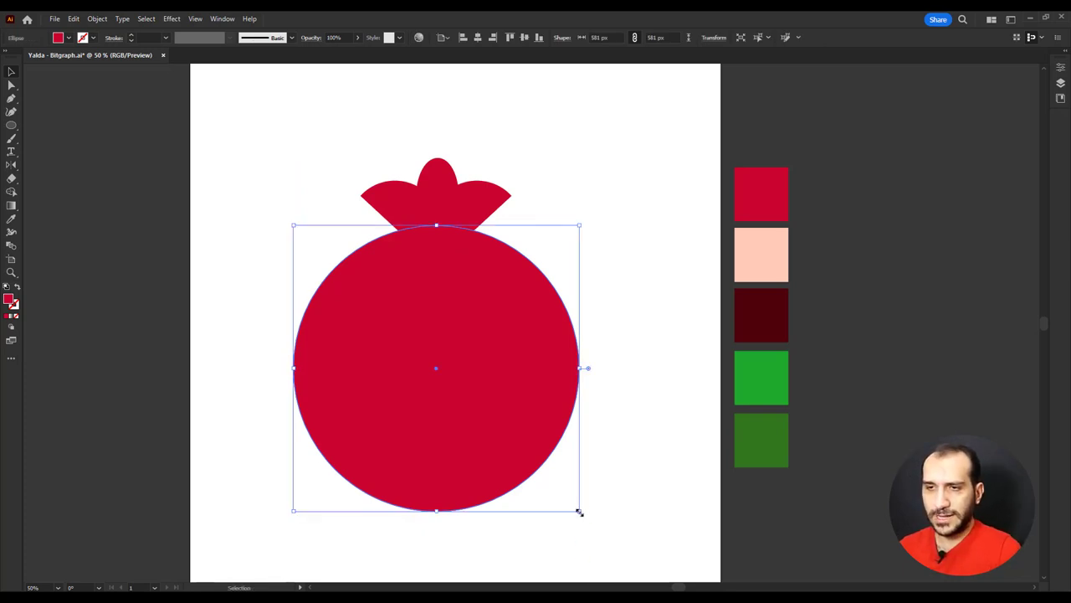
pyautogui.moveTo(578, 513); pyautogui.dragTo(558, 500)
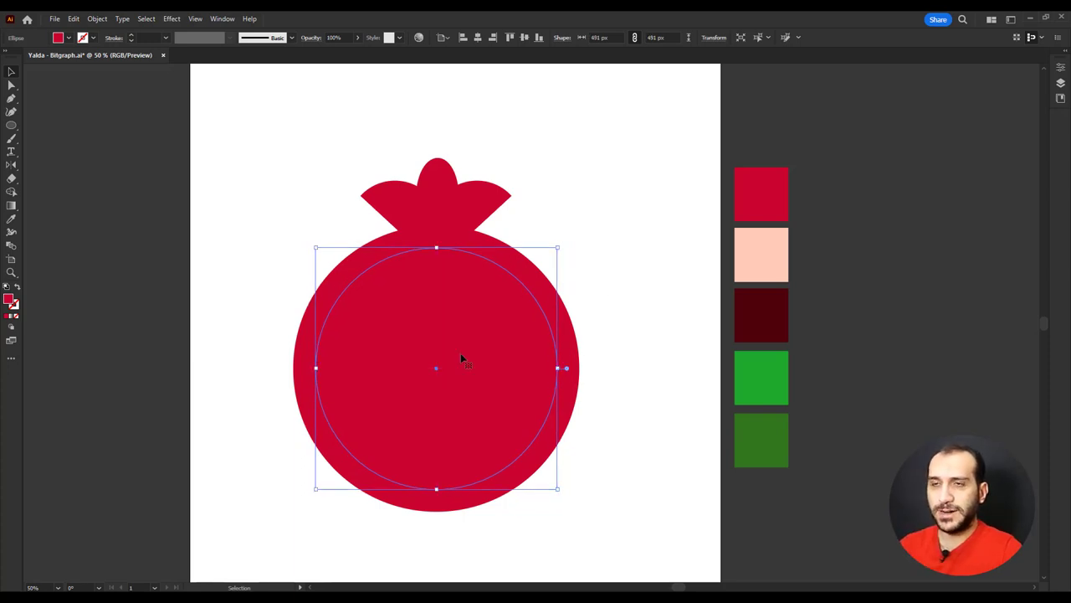
# Step: Fill the smaller inner circle with the peach color sampled from the palette swatch
pyautogui.press('i')
pyautogui.click(780, 253)
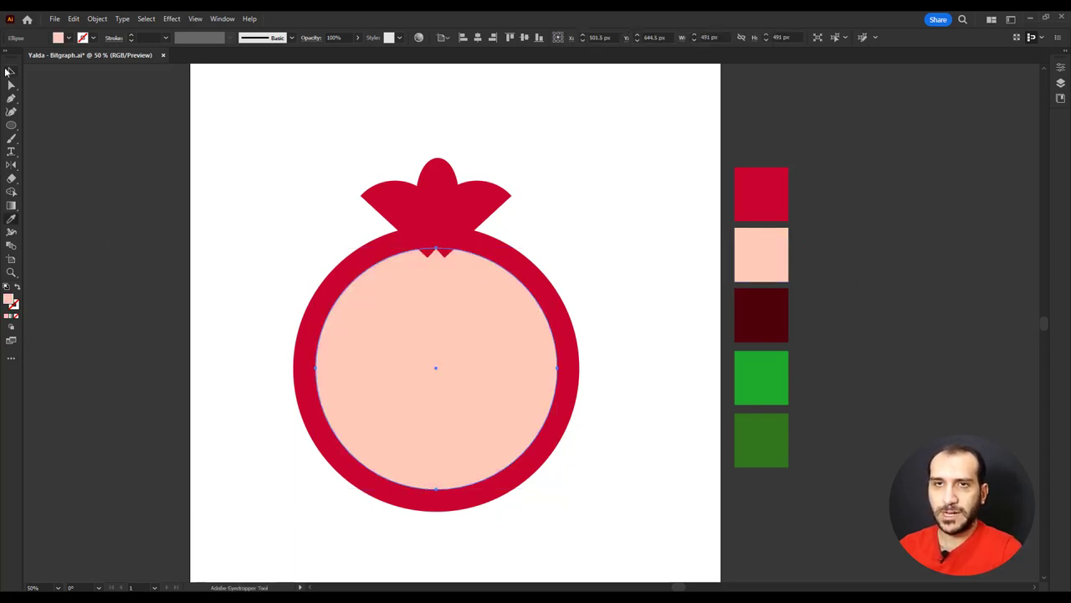
pyautogui.click(9, 72)
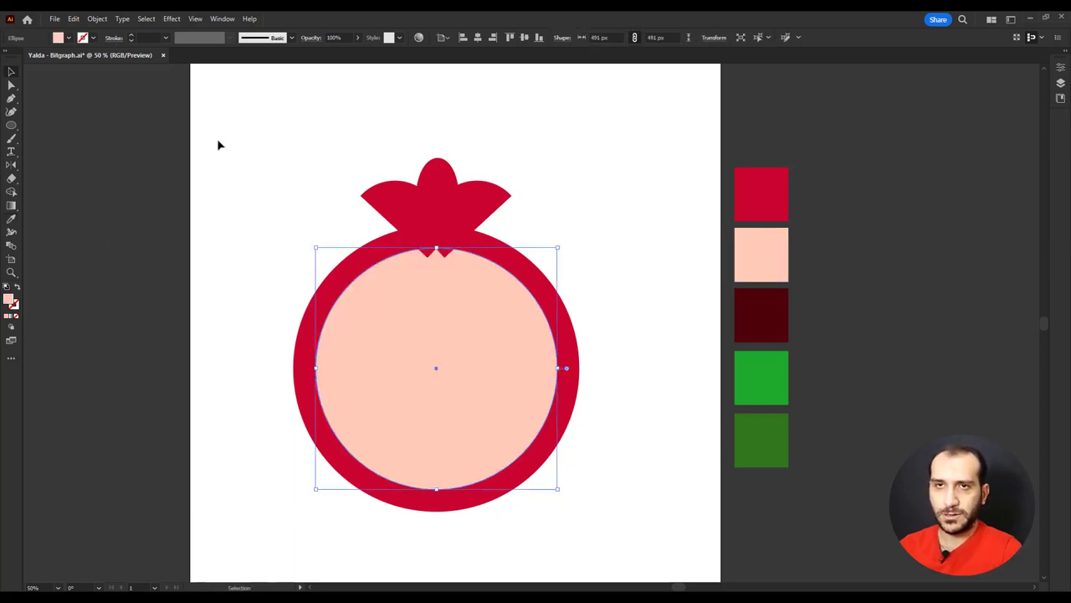
# Step: Send the crown group backward so it sits behind the peach circle
pyautogui.click(428, 212)
pyautogui.rightClick(430, 211)
pyautogui.moveTo(513, 403)
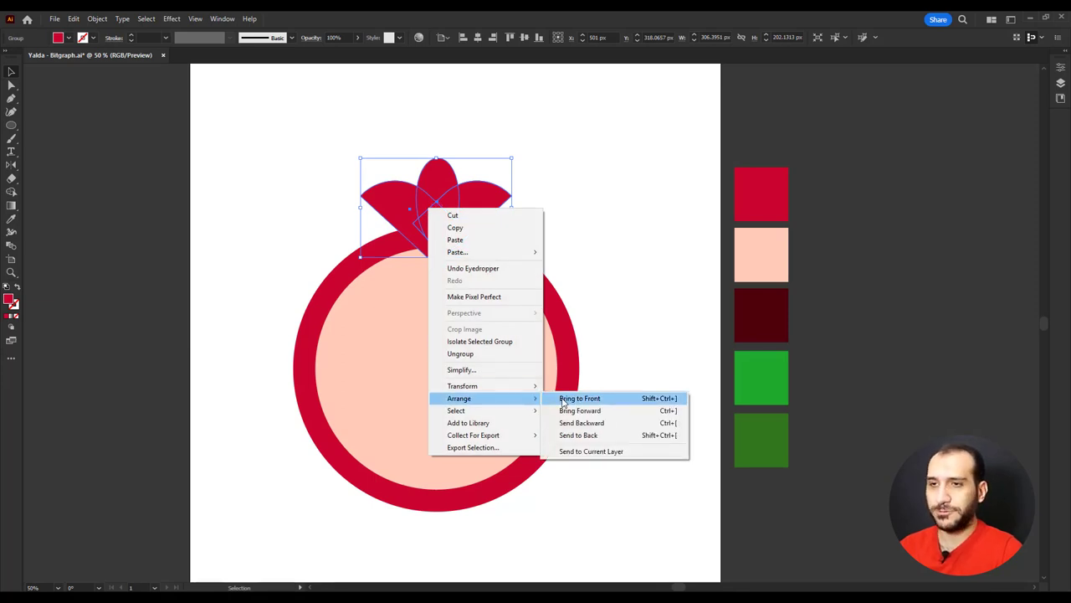
pyautogui.click(578, 423)
pyautogui.click(574, 224)
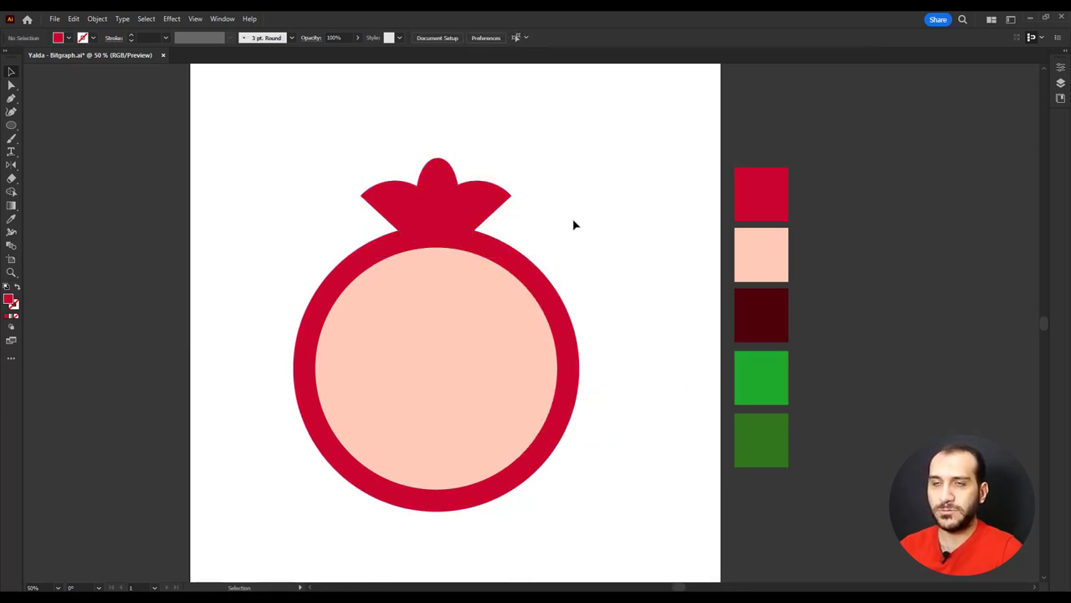
# Step: Isolate the crown group, duplicate its middle oval to the upper right, and leave isolation
pyautogui.click(435, 181)
pyautogui.doubleClick(436, 182)
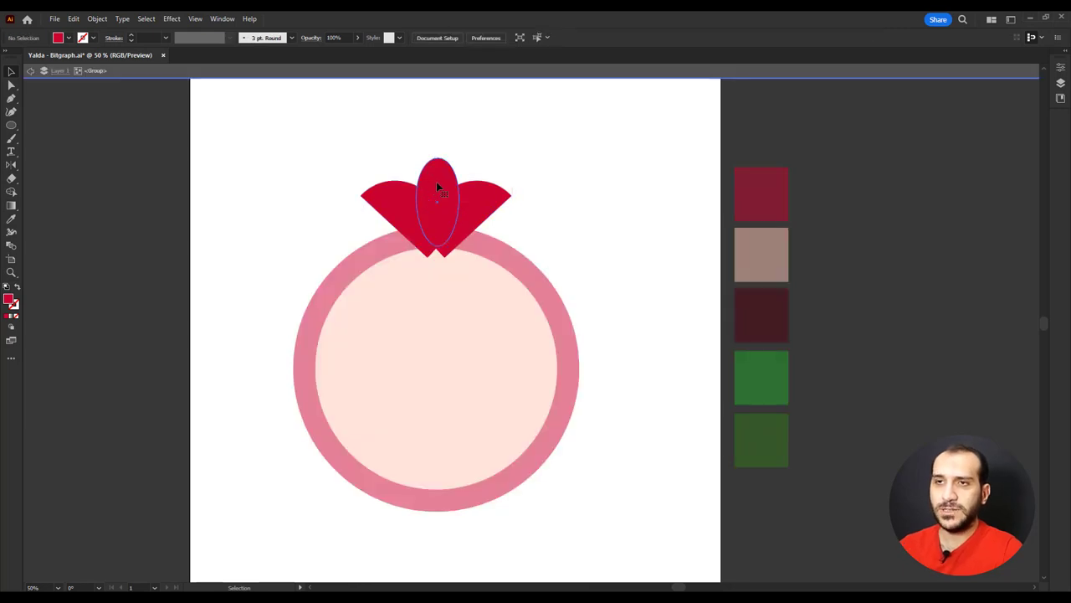
pyautogui.click(437, 183)
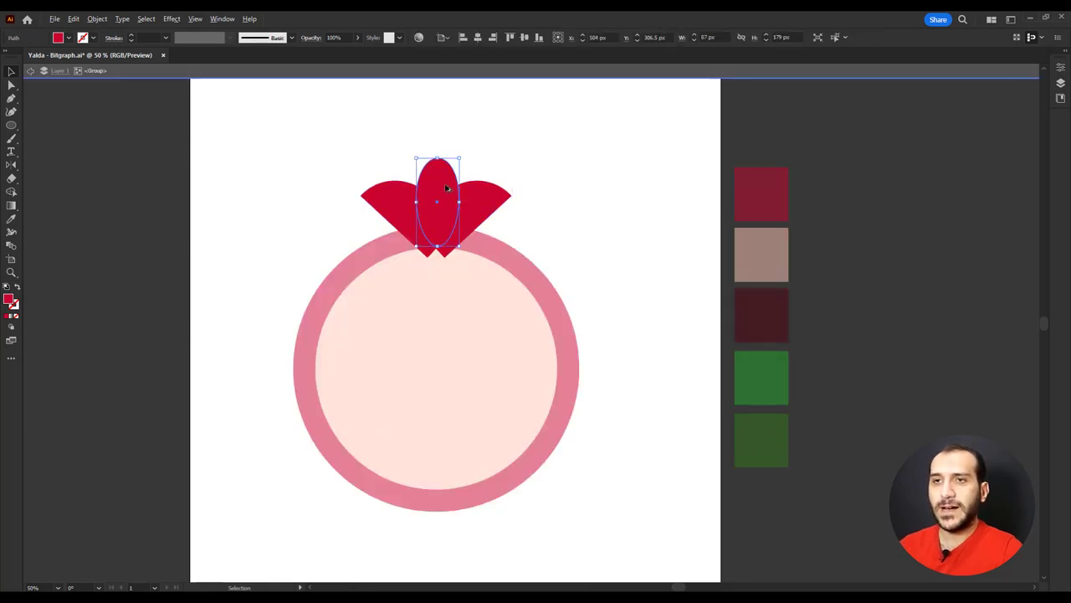
pyautogui.moveTo(443, 189); pyautogui.dragTo(542, 142)
pyautogui.doubleClick(442, 135)
# Step: Ungroup the crown shapes and move the duplicated oval clear of the crown, to its right
pyautogui.rightClick(535, 148)
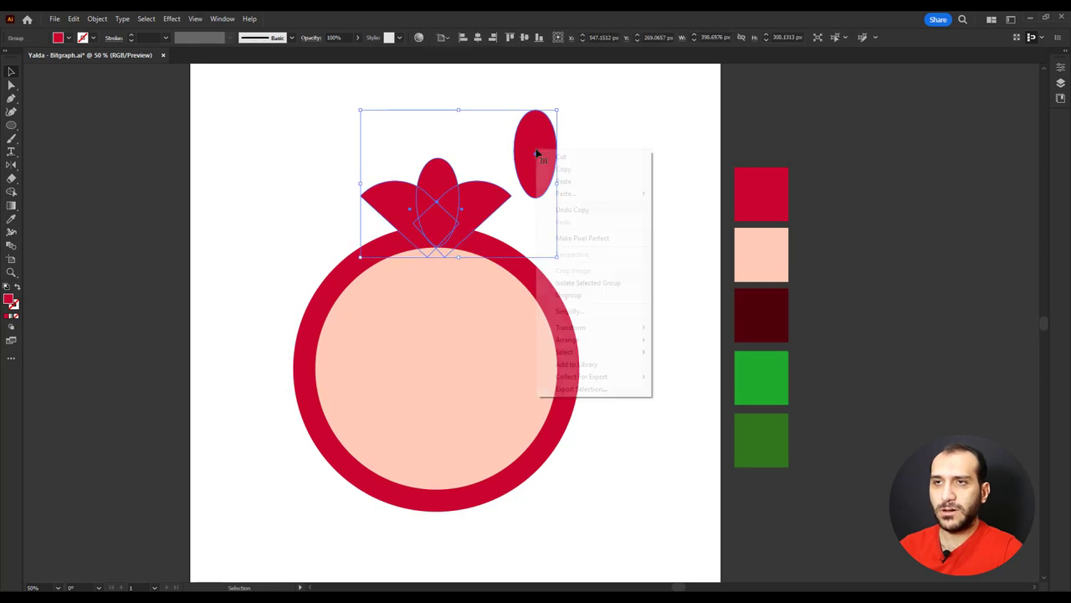
pyautogui.click(568, 294)
pyautogui.moveTo(546, 163); pyautogui.dragTo(605, 233)
# Step: Group the crown's two side petals and middle oval again, leaving out the duplicated oval
pyautogui.click(492, 201)
pyautogui.keyDown('shift'); pyautogui.click(437, 180); pyautogui.keyUp('shift')
pyautogui.keyDown('shift'); pyautogui.click(381, 197); pyautogui.keyUp('shift')
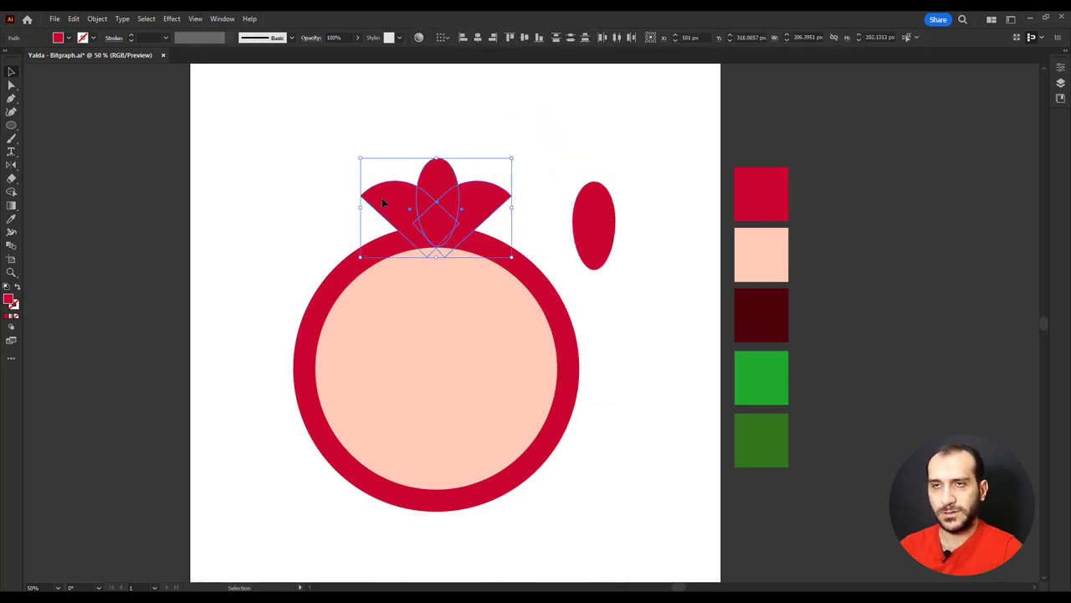
pyautogui.press('a')
pyautogui.hotkey('ctrl', 'g')
pyautogui.press('v')
# Step: Fill the spare oval with the peach circle's color and place it as a small bump at the circle's top center
pyautogui.moveTo(591, 235); pyautogui.dragTo(447, 270)
pyautogui.press('i')
pyautogui.click(527, 306)
pyautogui.press('v')
pyautogui.moveTo(436, 370); pyautogui.dragTo(437, 278)
pyautogui.click(588, 219)
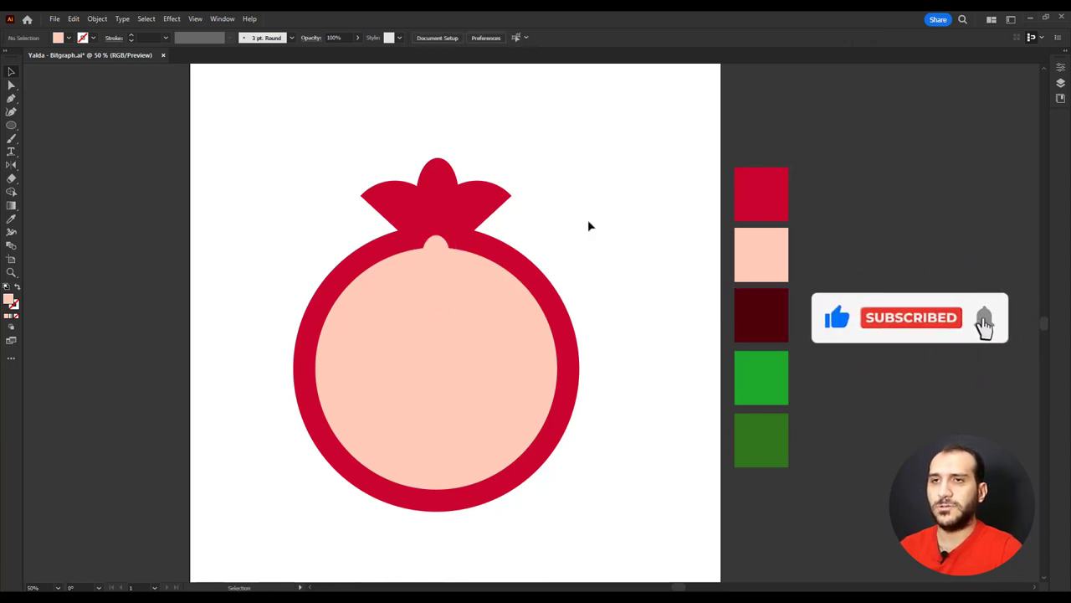
# Step: Duplicate the peach circle to the empty canvas left of the artboard
pyautogui.scroll(-1, 426, 342)
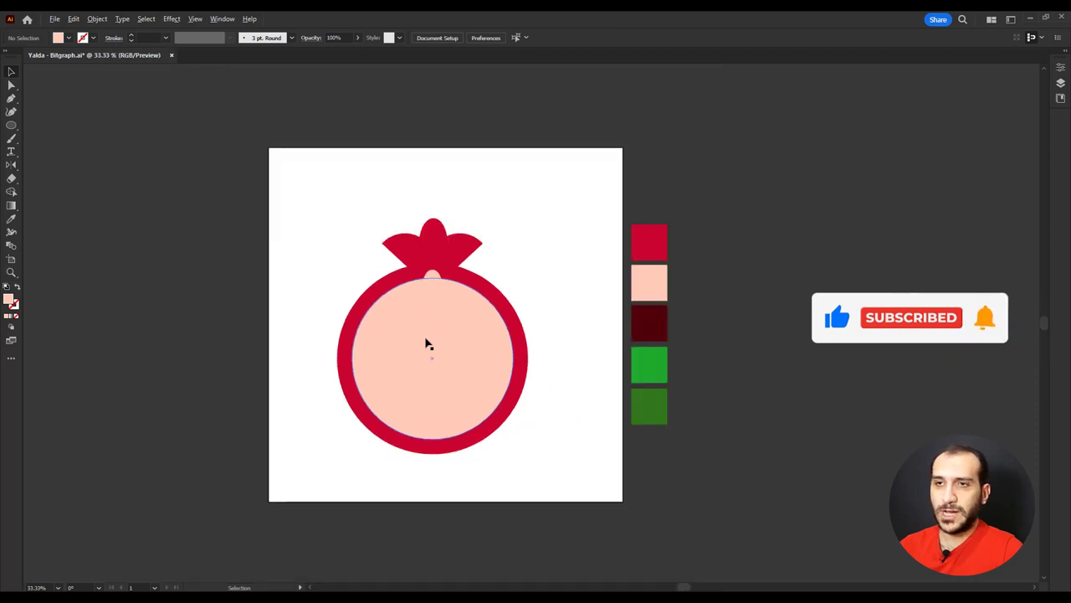
pyautogui.click(343, 309)
pyautogui.moveTo(419, 359); pyautogui.dragTo(122, 294)
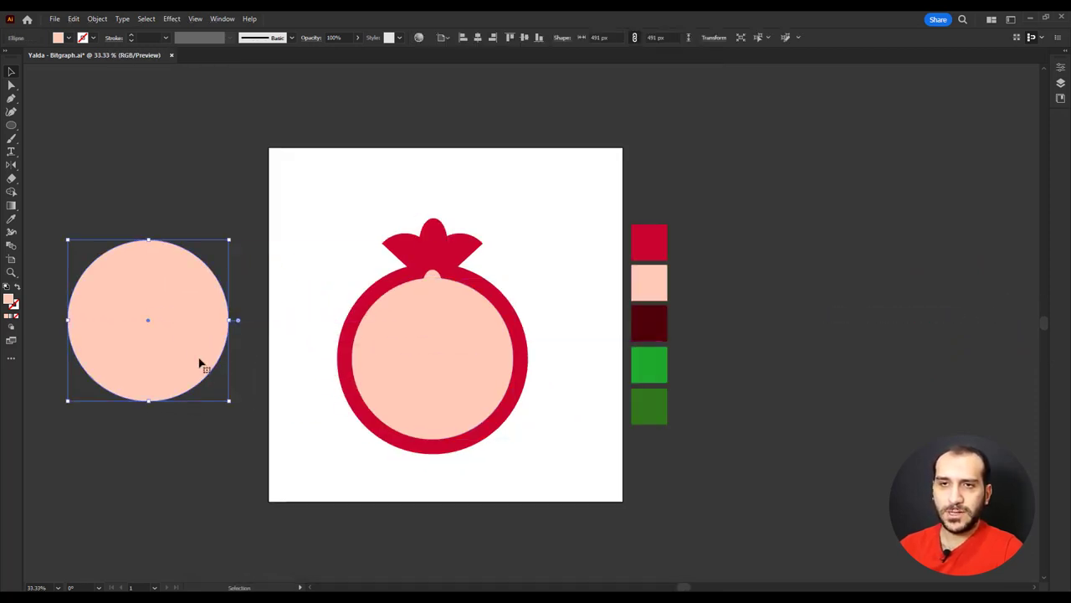
pyautogui.moveTo(228, 393); pyautogui.dragTo(266, 399)
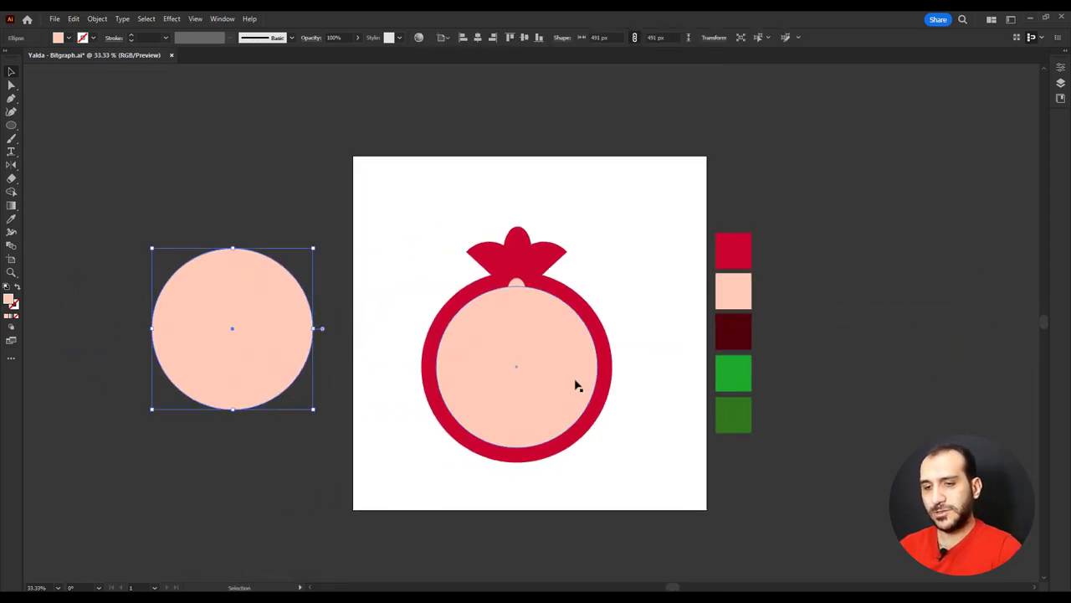
# Step: Fill the duplicated circle with the dark maroon palette swatch
pyautogui.press('i')
pyautogui.click(740, 326)
pyautogui.click(11, 73)
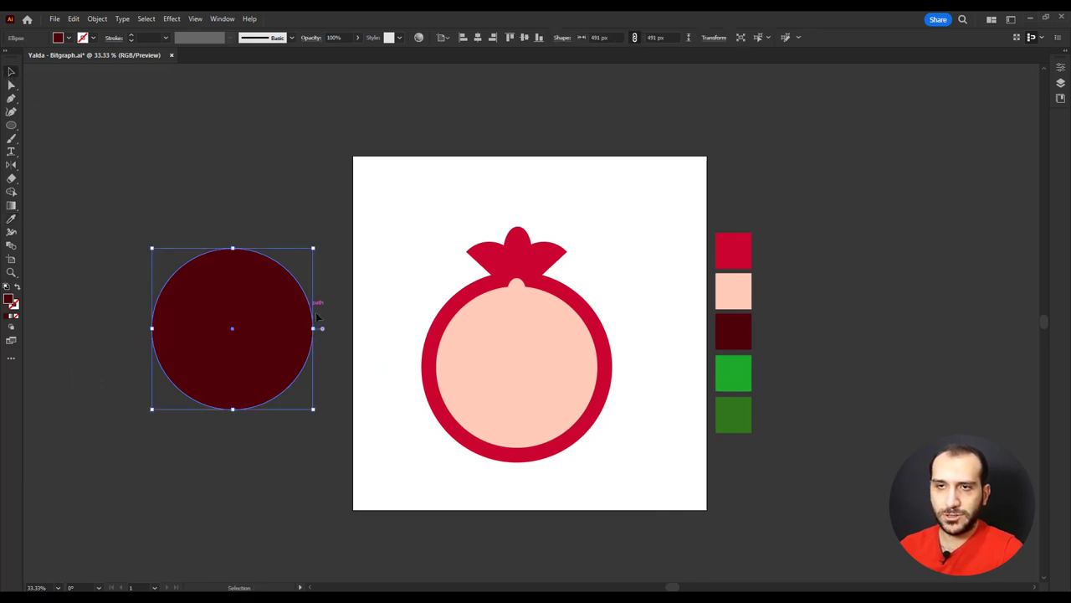
# Step: Place the maroon circle exactly over the peach one and cut it to a pie wedge from the top to just below the right side
pyautogui.moveTo(256, 347); pyautogui.dragTo(534, 378)
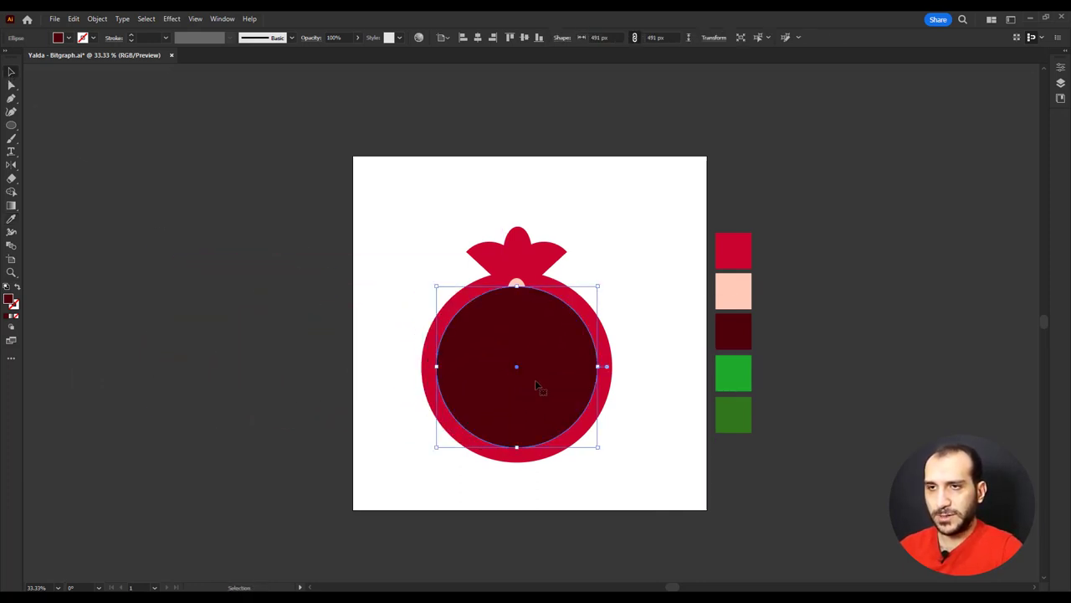
pyautogui.scroll(1, 535, 378)
pyautogui.moveTo(628, 360); pyautogui.dragTo(499, 313)
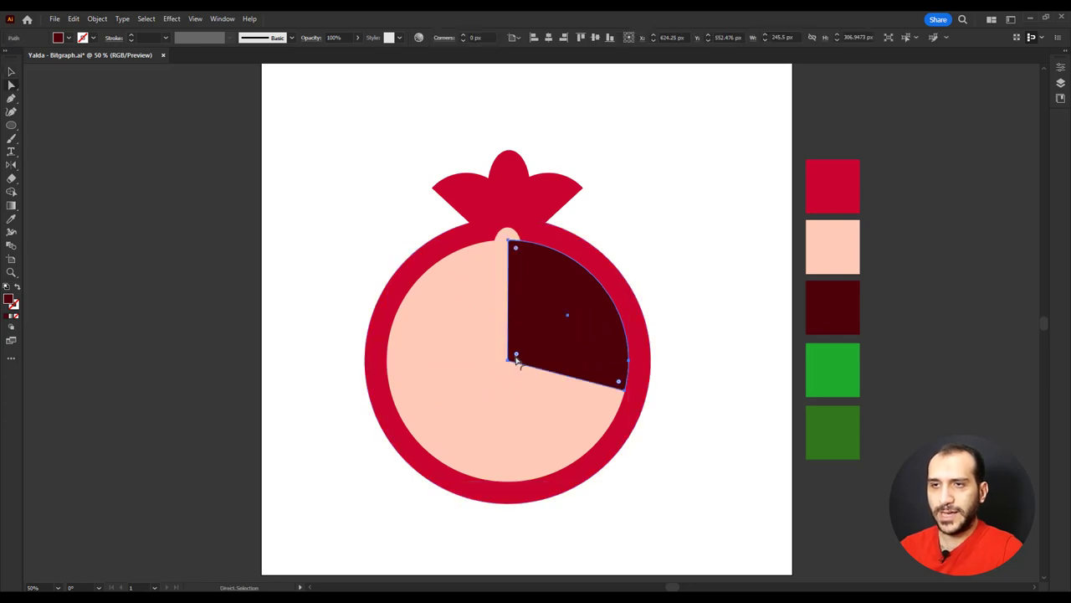
# Step: Round the maroon wedge's corners to about 30 px and nudge the wedge slightly down and to the left
pyautogui.moveTo(516, 359); pyautogui.dragTo(528, 359)
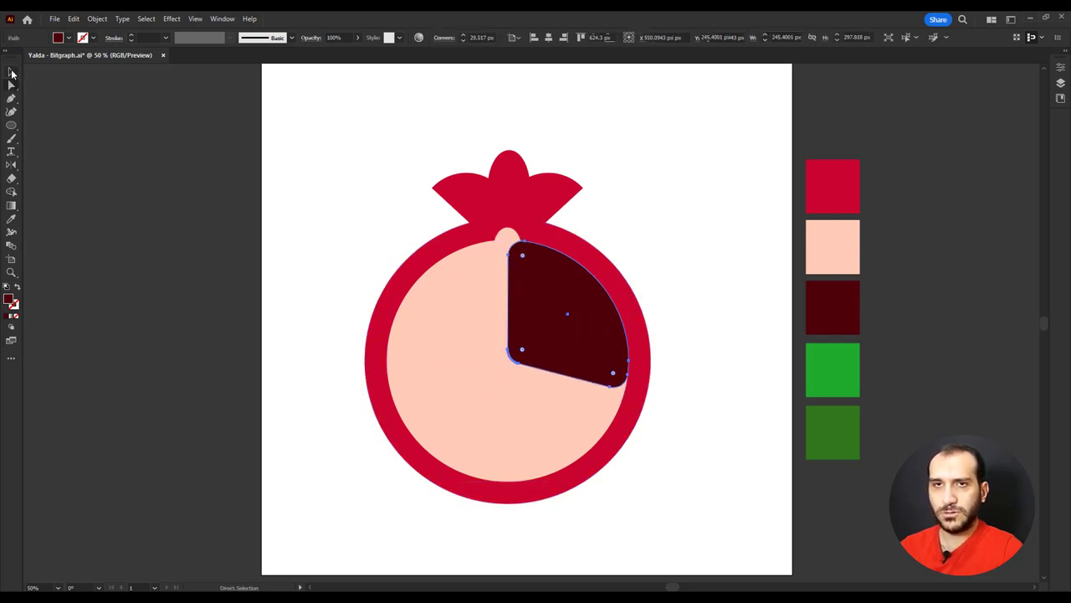
pyautogui.click(11, 72)
pyautogui.moveTo(548, 299); pyautogui.dragTo(544, 301)
pyautogui.press('a')
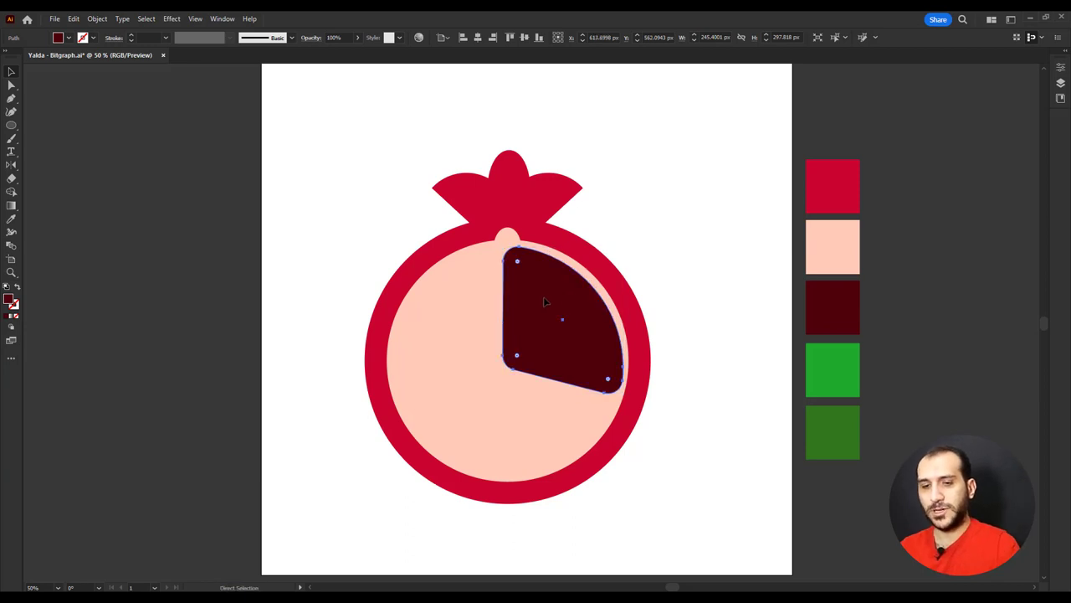
# Step: Make a mirrored copy of the maroon wedge and place it beside the original on the left half of the fruit
pyautogui.press('v')
pyautogui.rightClick(543, 296)
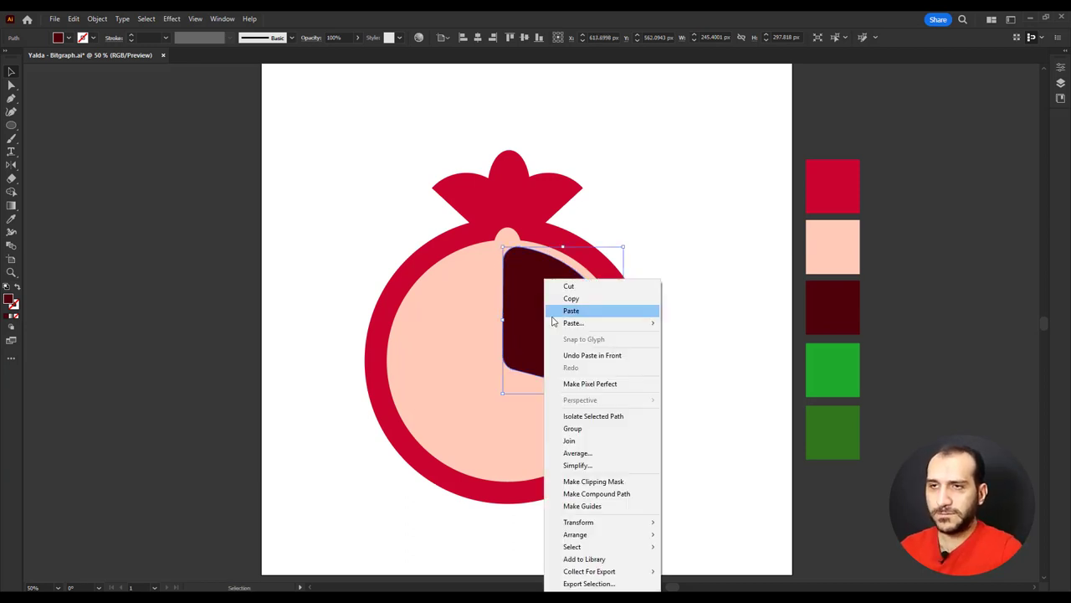
pyautogui.moveTo(626, 521)
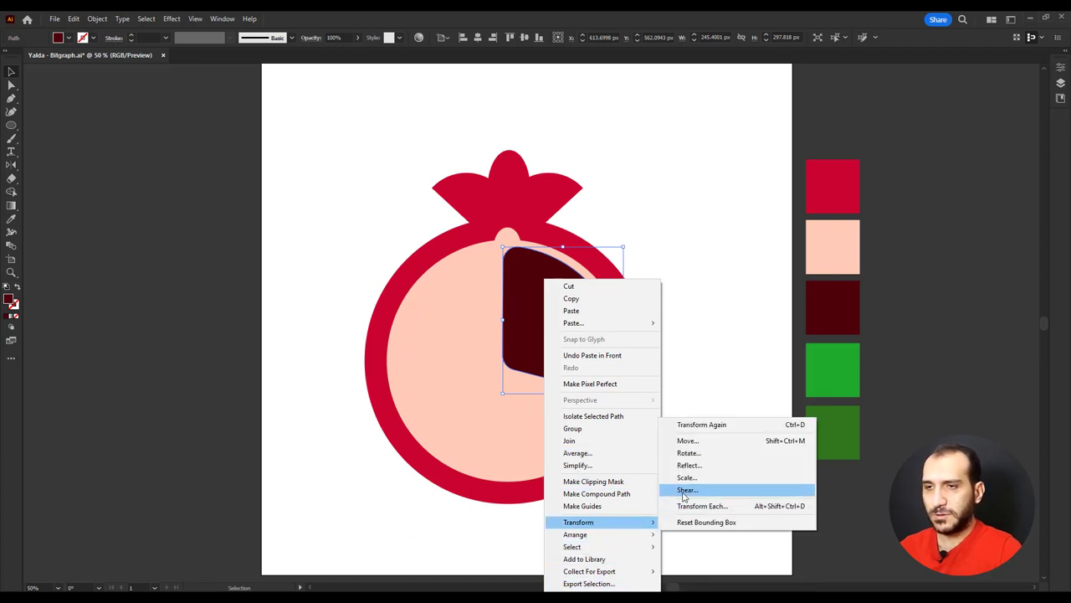
pyautogui.click(690, 465)
pyautogui.click(478, 376)
pyautogui.moveTo(574, 338); pyautogui.dragTo(446, 335)
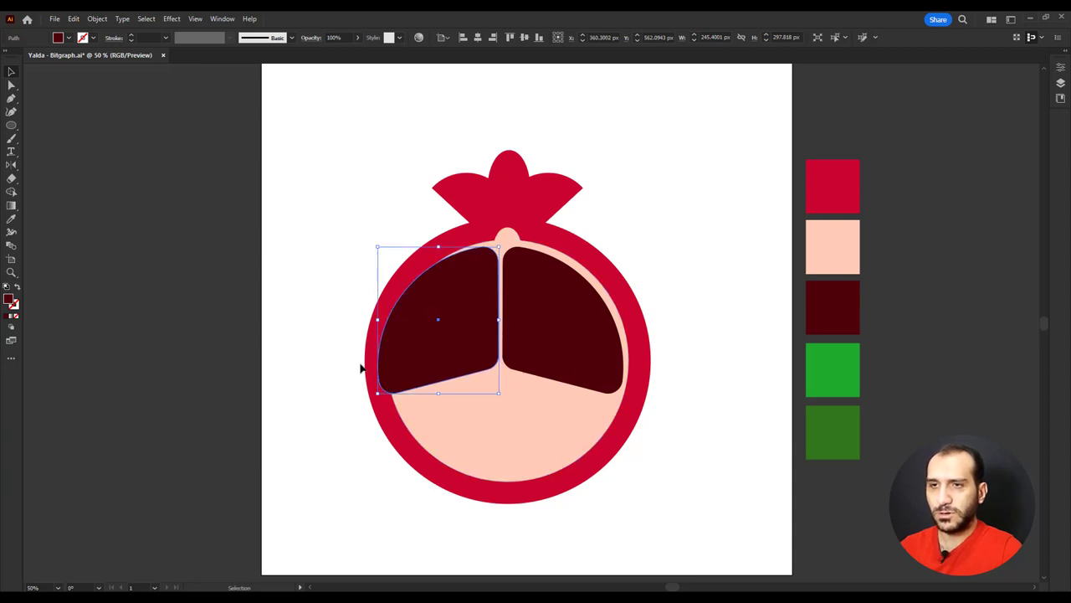
# Step: Shrink the right maroon wedge inside the peach circle's upper right and delete the mirrored left copy
pyautogui.click(555, 323)
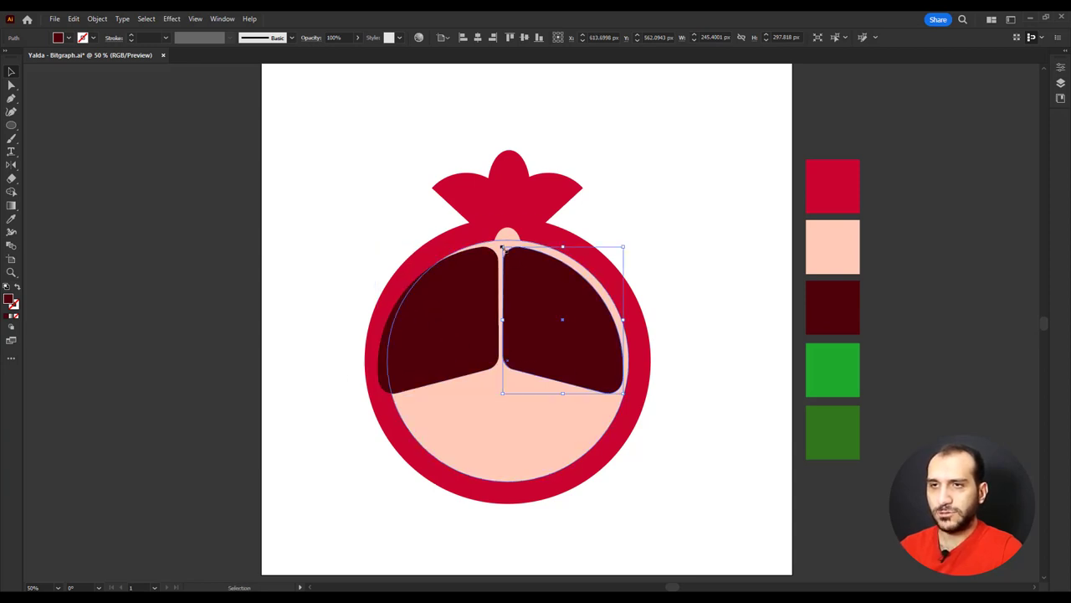
pyautogui.moveTo(503, 248); pyautogui.dragTo(521, 266)
pyautogui.moveTo(548, 339); pyautogui.dragTo(540, 325)
pyautogui.click(436, 316)
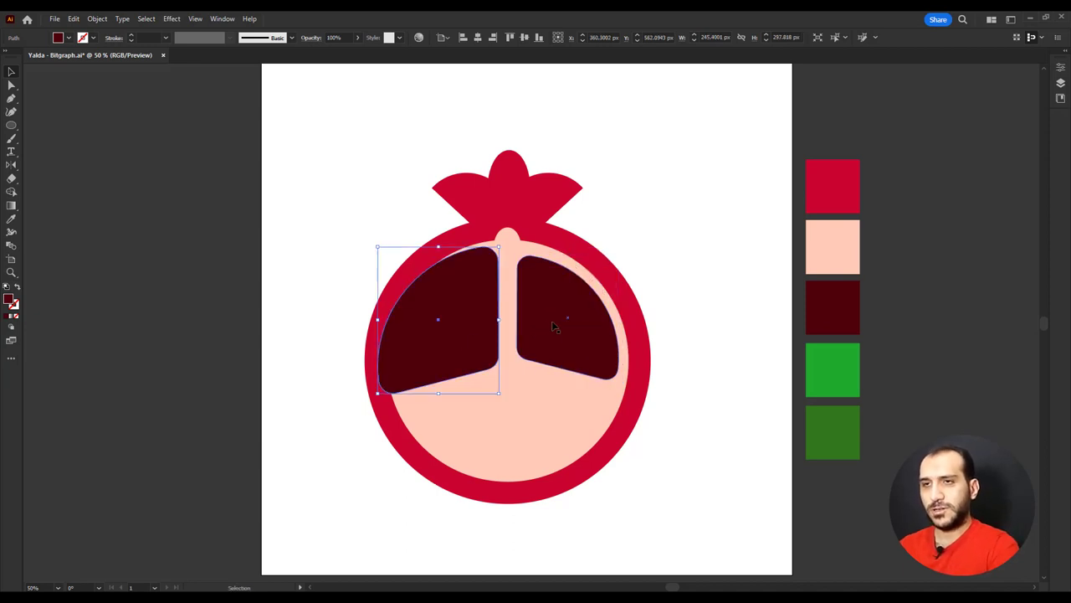
pyautogui.press('Delete')
# Step: Resize the remaining maroon wedge to about 226 × 275 px and position it with a thin peach margin along the center and rim
pyautogui.click(539, 322)
pyautogui.moveTo(517, 377); pyautogui.dragTo(507, 390)
pyautogui.press('a')
pyautogui.moveTo(542, 348); pyautogui.dragTo(549, 343)
pyautogui.press('v')
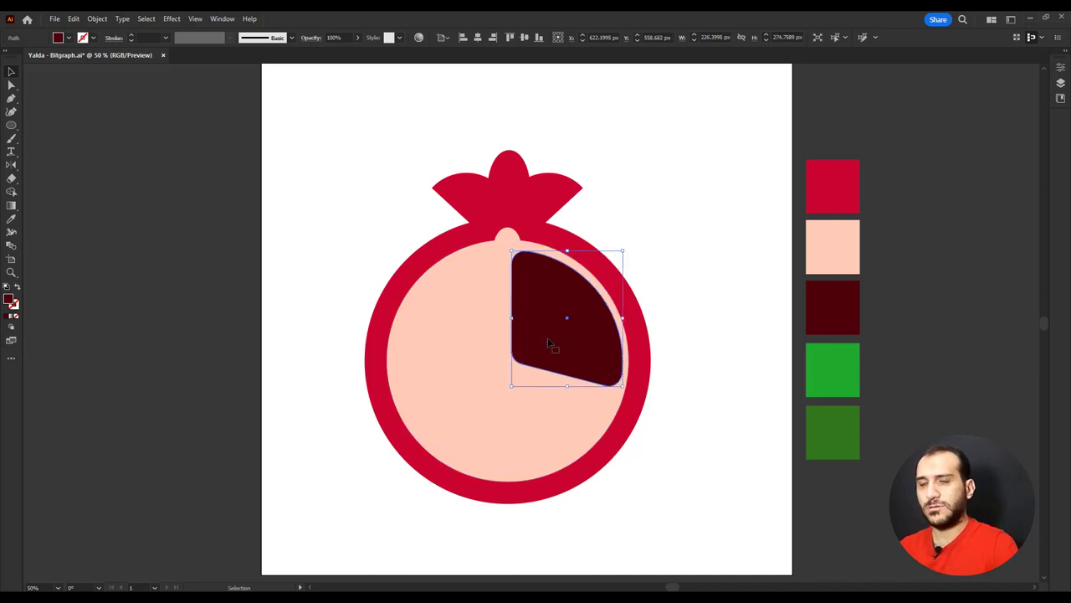
# Step: Create a mirrored copy of the resized maroon wedge on the peach circle's left half, leaving a narrow vertical gap between them
pyautogui.rightClick(549, 345)
pyautogui.moveTo(598, 270)
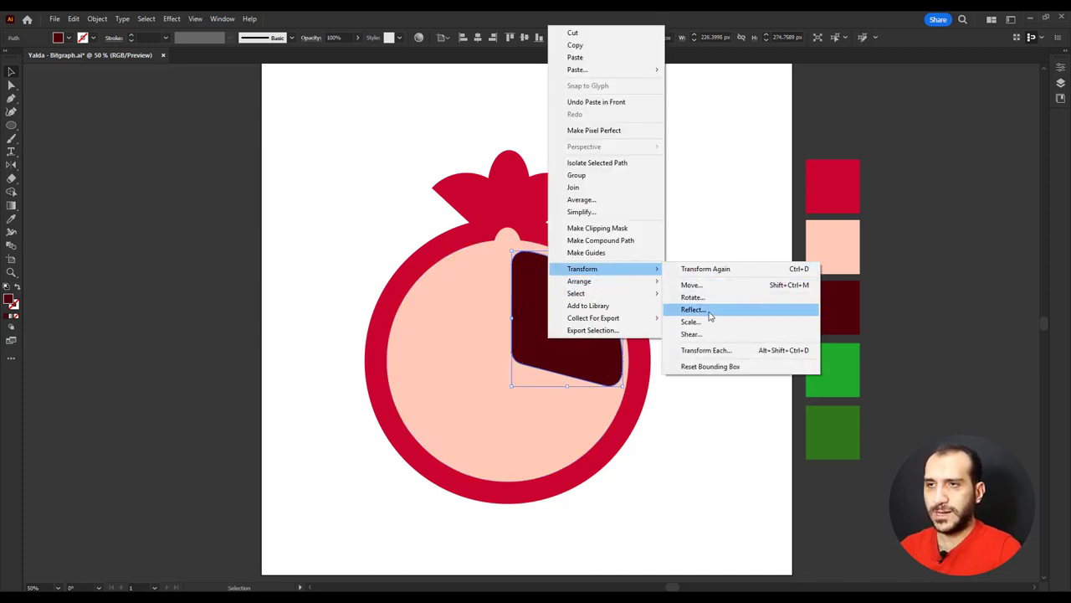
pyautogui.click(694, 309)
pyautogui.click(541, 378)
# Step: Duplicate the peach circle in place, in front of the wedges, and fill the copy with the dark maroon palette swatch
pyautogui.click(508, 410)
pyautogui.press('a')
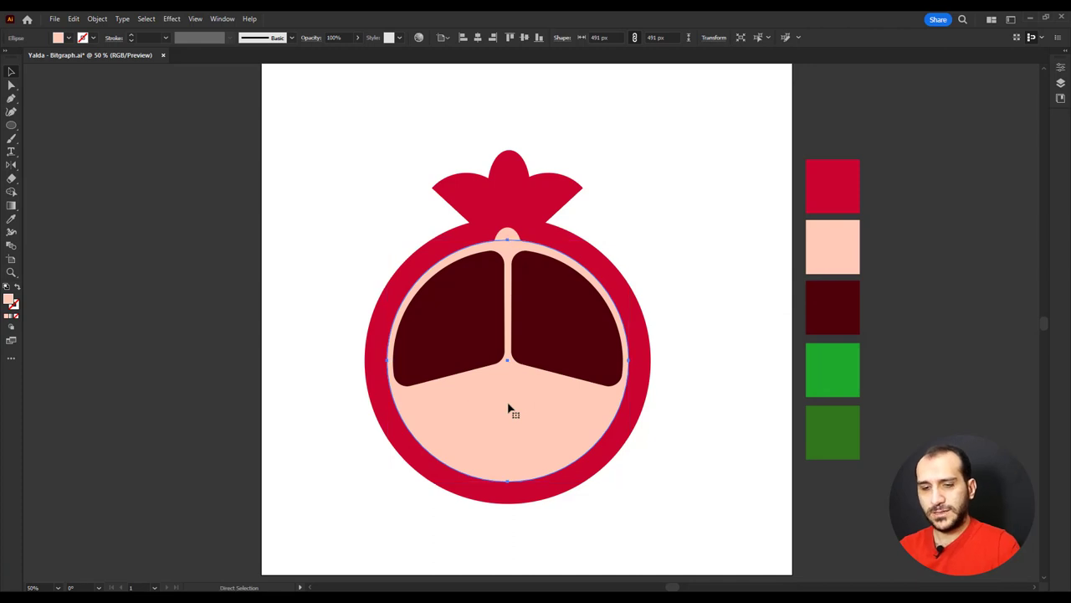
pyautogui.press('v')
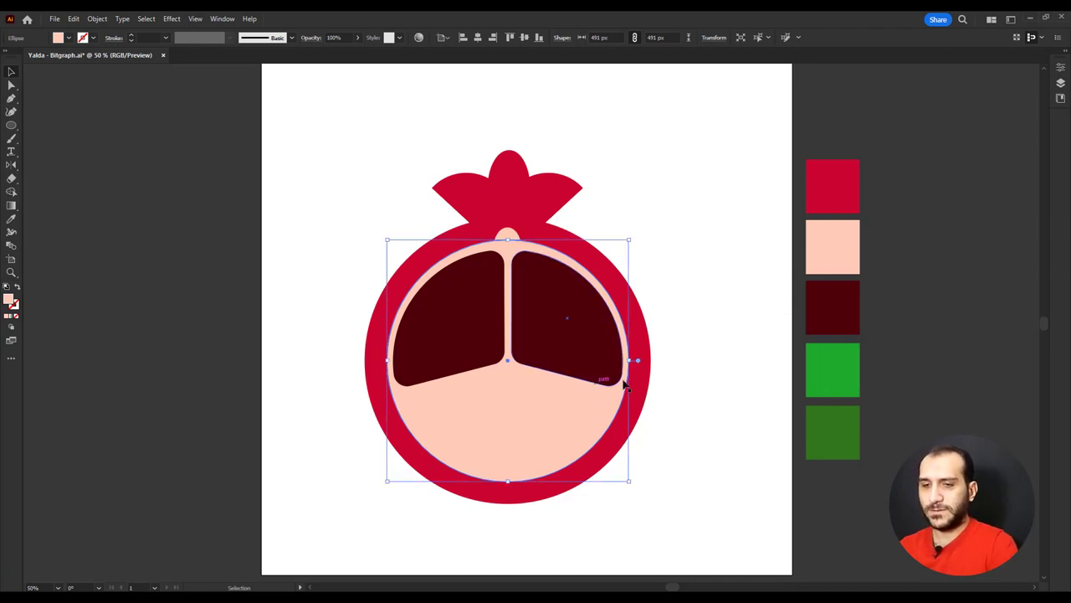
pyautogui.press('i')
pyautogui.click(838, 306)
pyautogui.press('a')
pyautogui.press('v')
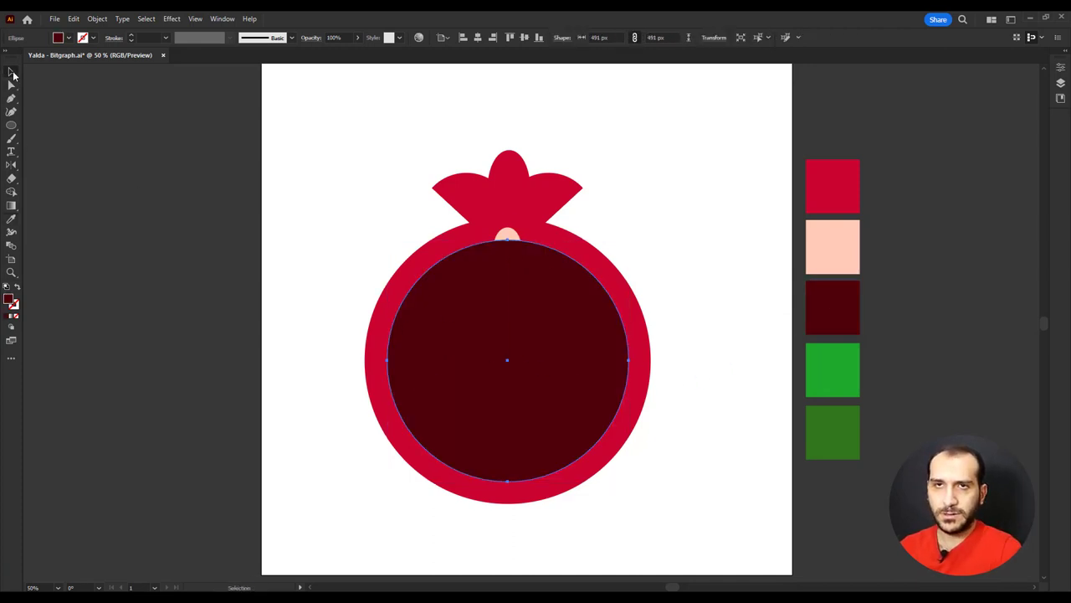
# Step: Cut the maroon circle to a lower pie wedge bounded by the two upper wedges' slanted edges and expand it into a plain path
pyautogui.moveTo(637, 361); pyautogui.dragTo(382, 400)
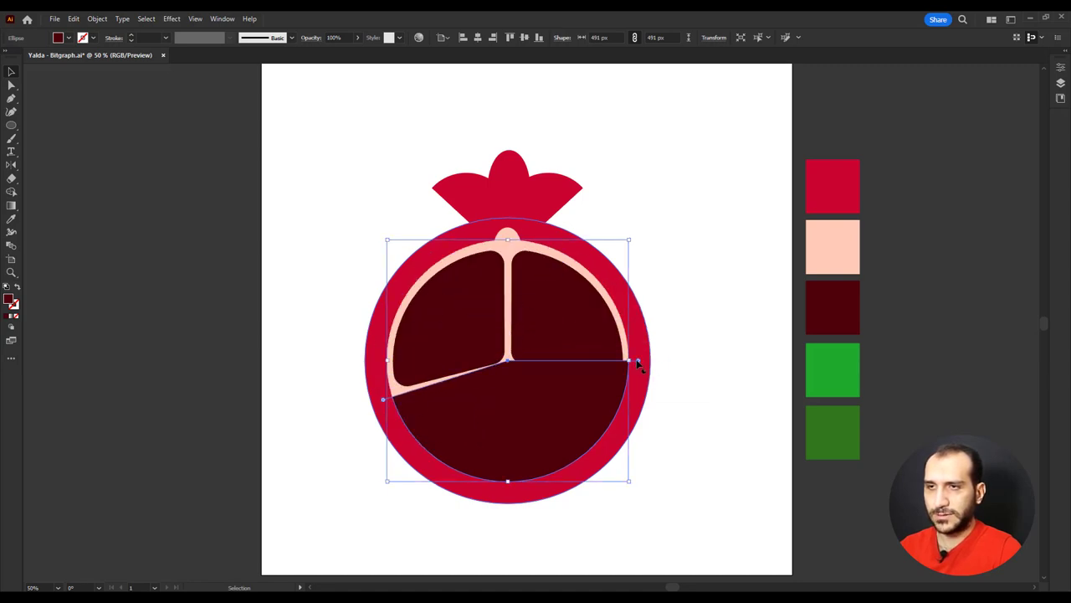
pyautogui.moveTo(638, 361); pyautogui.dragTo(629, 397)
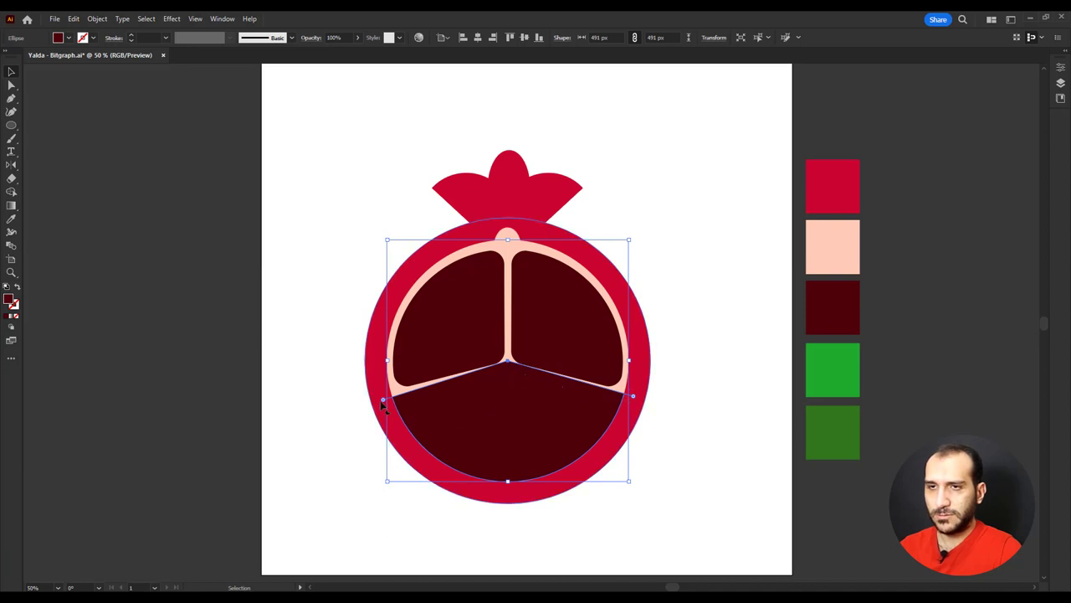
pyautogui.click(97, 18)
pyautogui.click(121, 174)
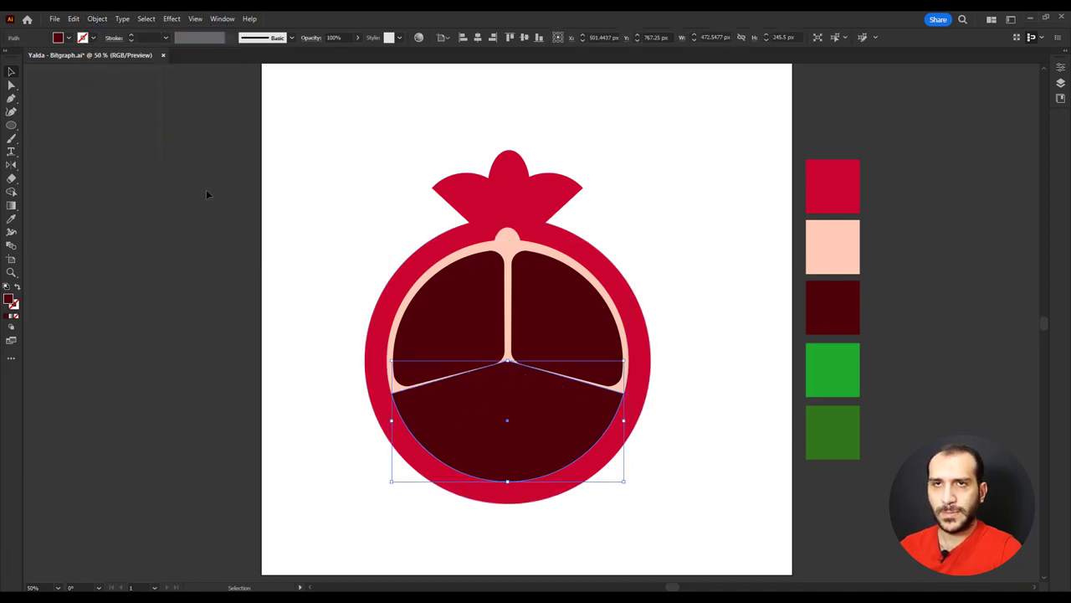
# Step: Try rounding the corners of the full-size lower wedge, and undo the rounding
pyautogui.press('a')
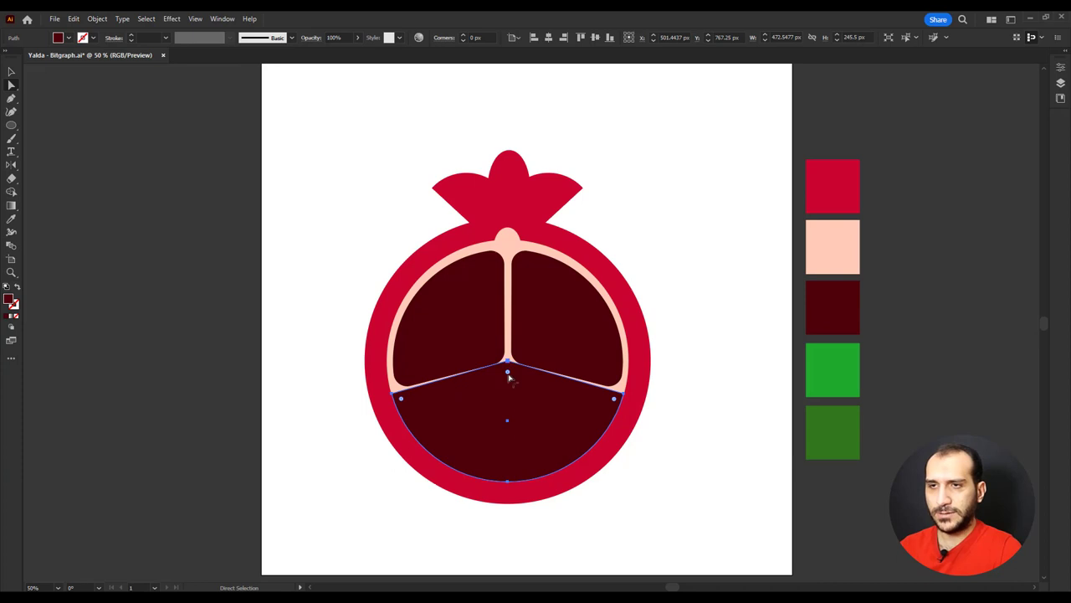
pyautogui.moveTo(507, 377); pyautogui.dragTo(508, 390)
pyautogui.hotkey('ctrl', 'z')
pyautogui.click(10, 73)
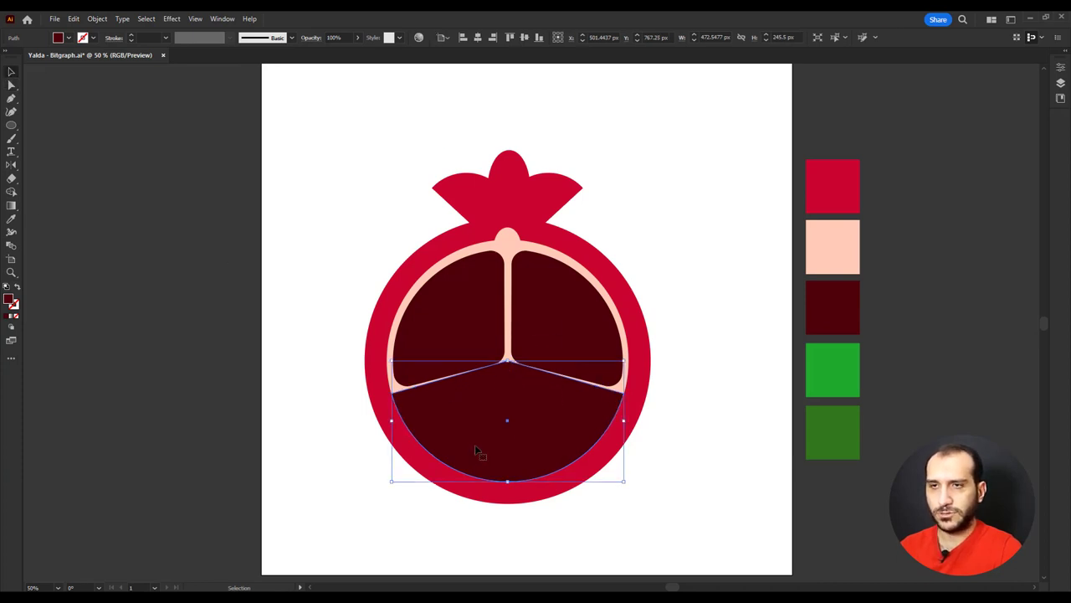
# Step: Scale the lower wedge about its center to about 419 × 218 px and round its corners to about 35 px
pyautogui.moveTo(389, 485)
pyautogui.mouseDown()
pyautogui.moveTo(402, 469)
pyautogui.moveTo(389, 475)
pyautogui.mouseUp()
pyautogui.press('a')
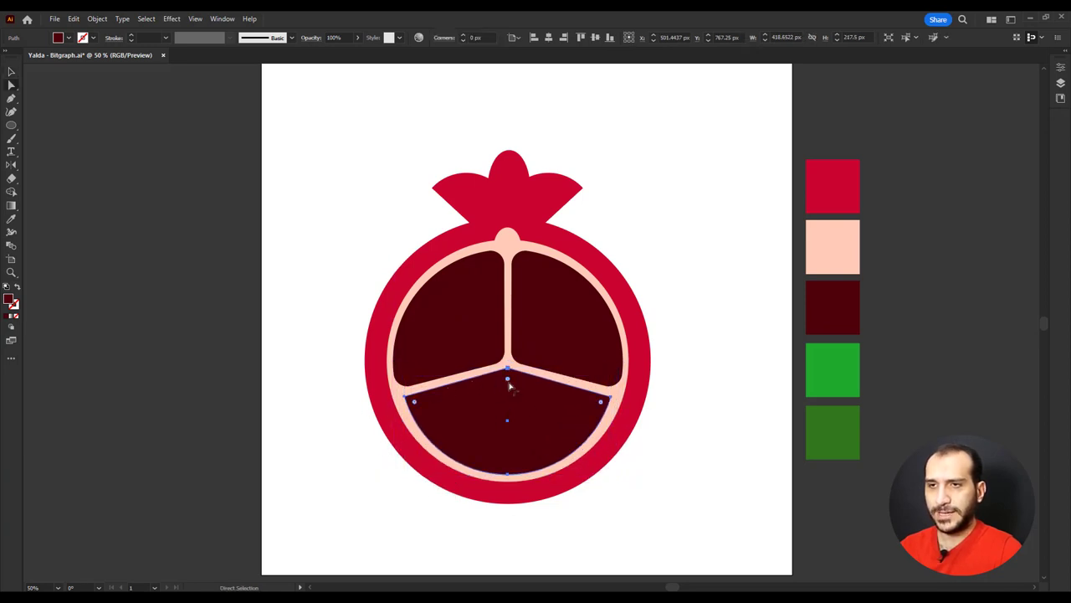
pyautogui.moveTo(508, 377); pyautogui.dragTo(506, 388)
# Step: Reduce the corner rounding of all three maroon wedges to matching small radii, about 14 px on the upper left wedge
pyautogui.click(421, 347)
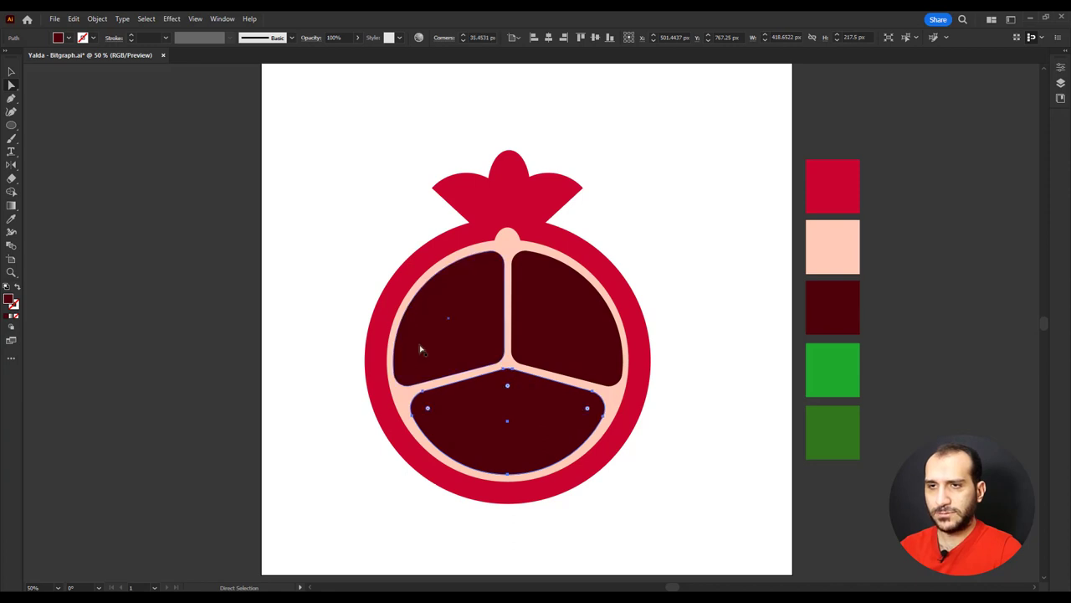
pyautogui.moveTo(406, 376); pyautogui.dragTo(409, 389)
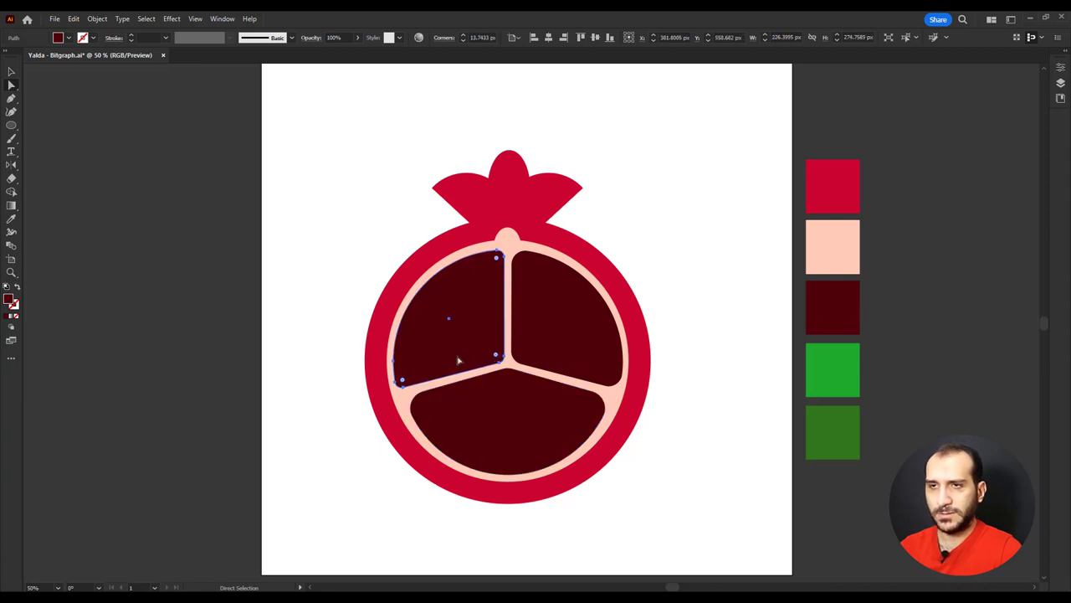
pyautogui.click(554, 343)
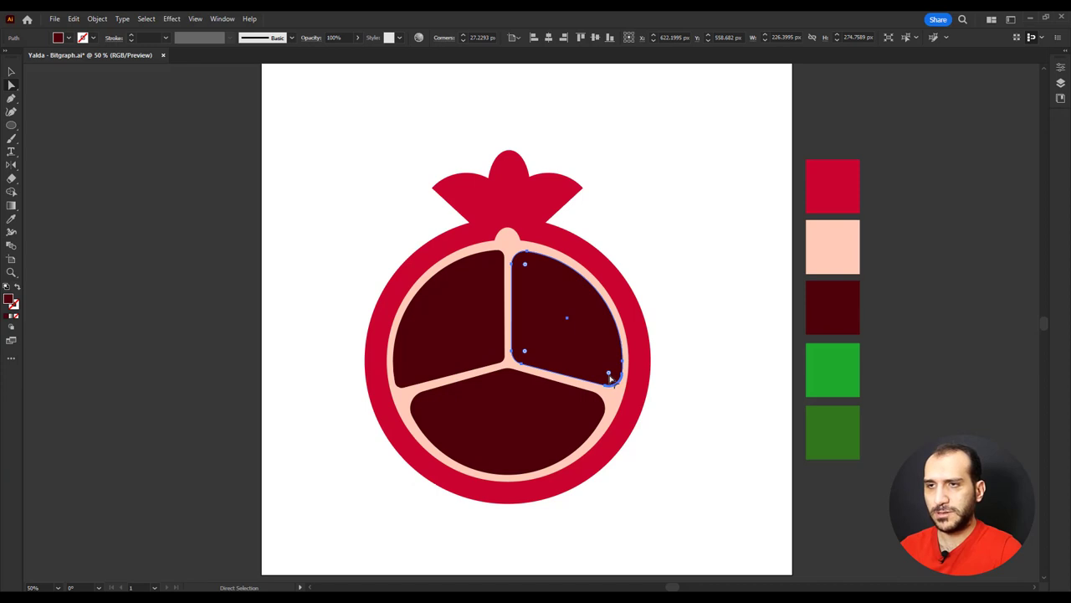
pyautogui.moveTo(611, 379); pyautogui.dragTo(617, 383)
pyautogui.click(471, 438)
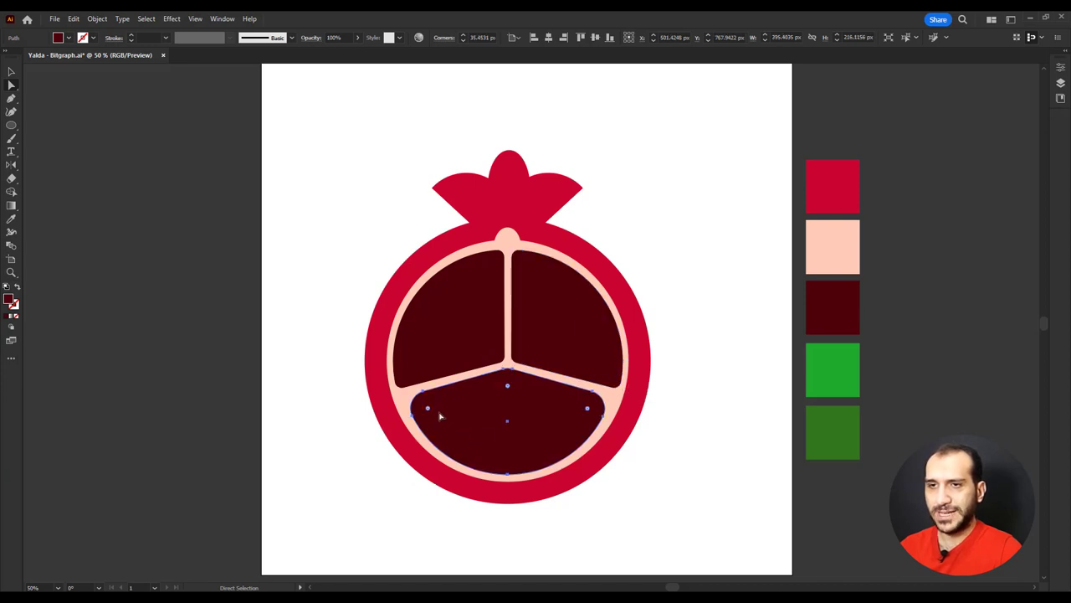
pyautogui.moveTo(429, 412); pyautogui.dragTo(412, 402)
pyautogui.press('v')
pyautogui.hotkey('ctrl', 'a')
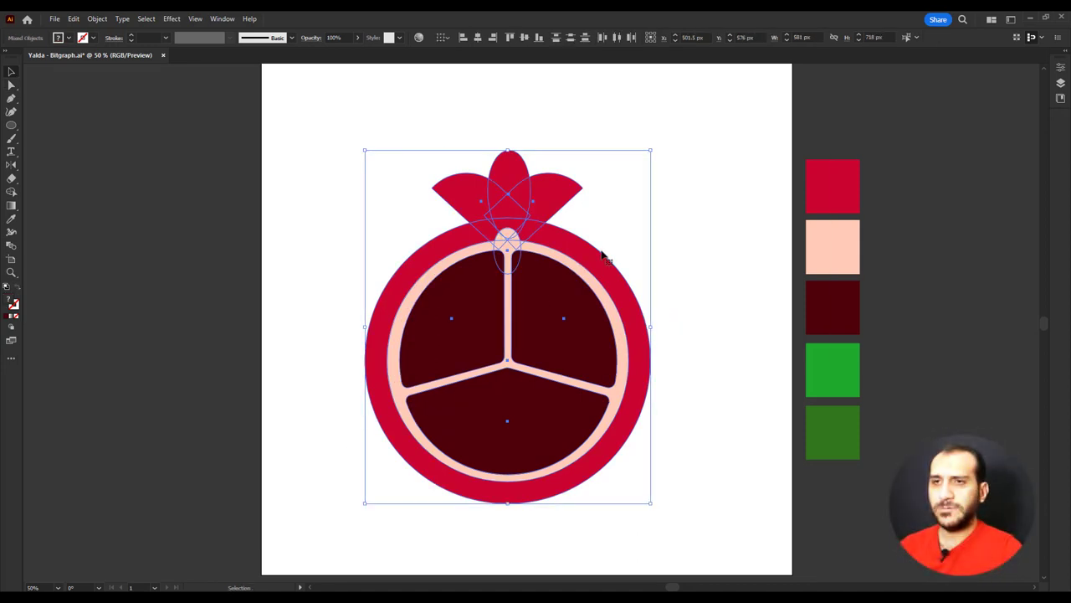
pyautogui.click(658, 217)
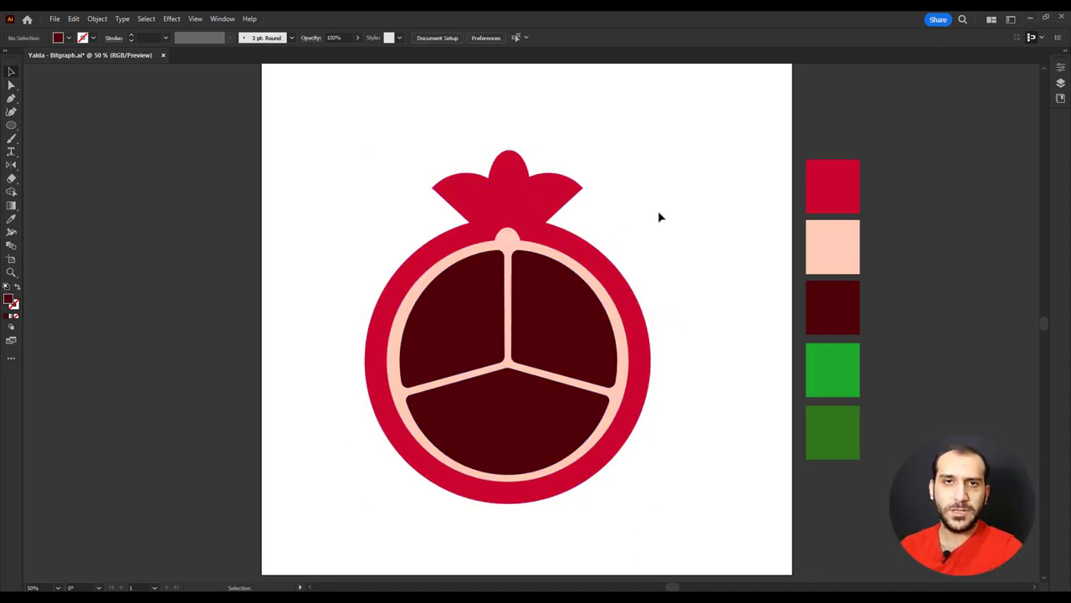
# Step: Draw a vertical oval about 62 × 118 px, fill it with the red palette swatch, and move it to the empty area right of the fruit
pyautogui.moveTo(13, 130); pyautogui.dragTo(47, 136)
pyautogui.moveTo(292, 147); pyautogui.dragTo(323, 205)
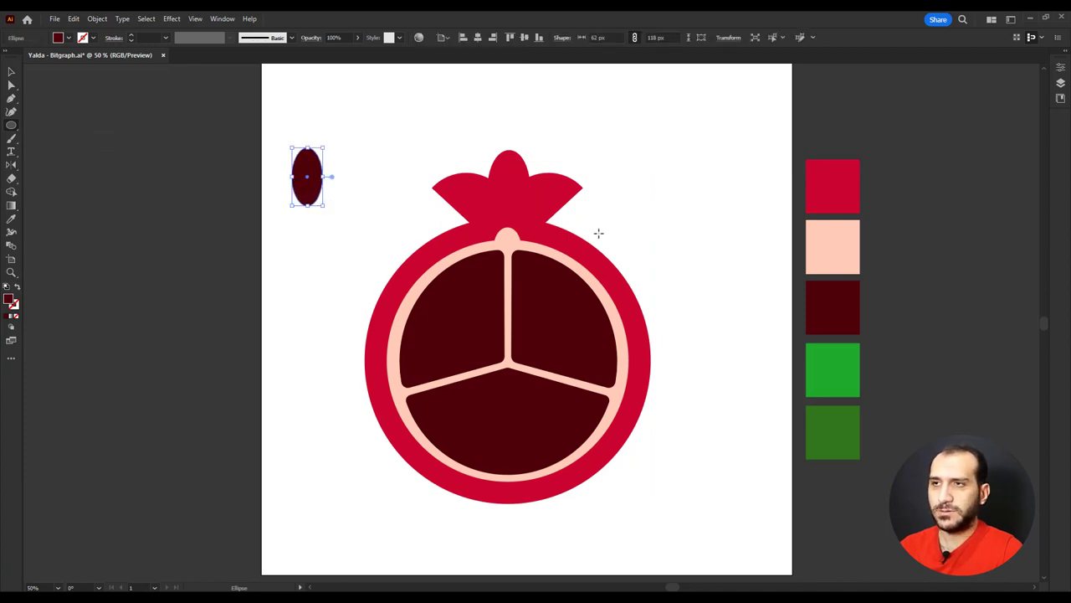
pyautogui.press('i')
pyautogui.click(841, 183)
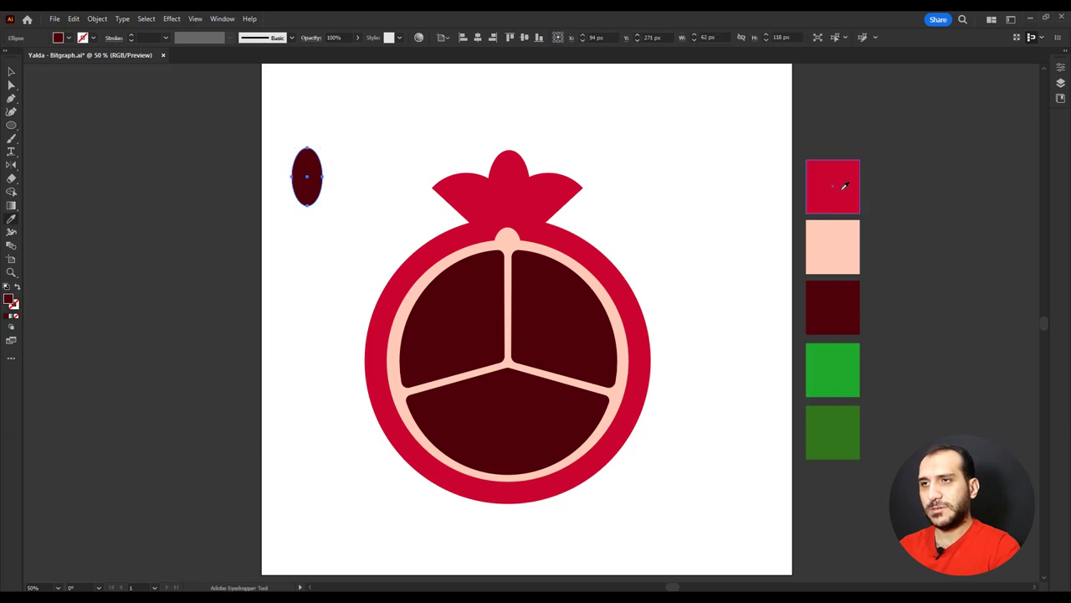
pyautogui.click(11, 75)
pyautogui.moveTo(307, 177); pyautogui.dragTo(746, 293)
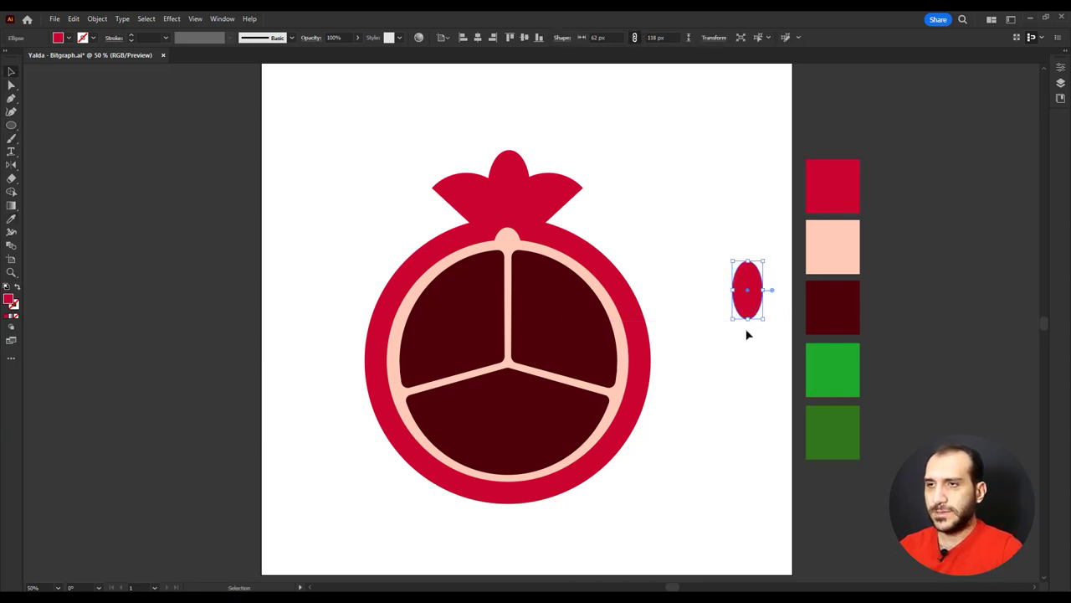
# Step: Duplicate the red oval slightly higher and fill the copy with the peach palette swatch
pyautogui.scroll(2, 748, 335)
pyautogui.moveTo(748, 335); pyautogui.dragTo(616, 392)
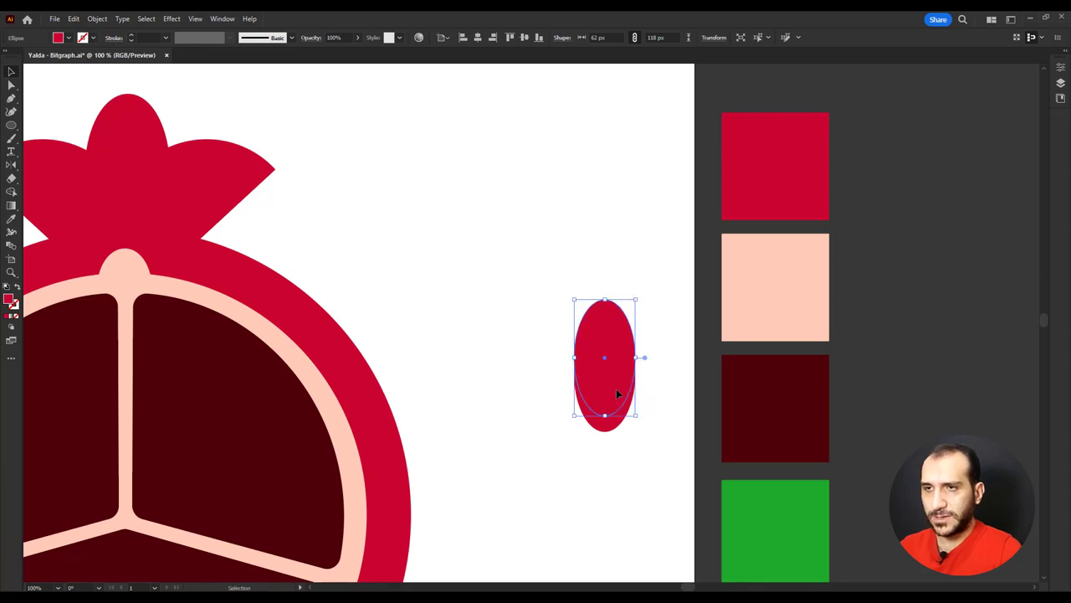
pyautogui.press('i')
pyautogui.click(728, 310)
pyautogui.click(11, 72)
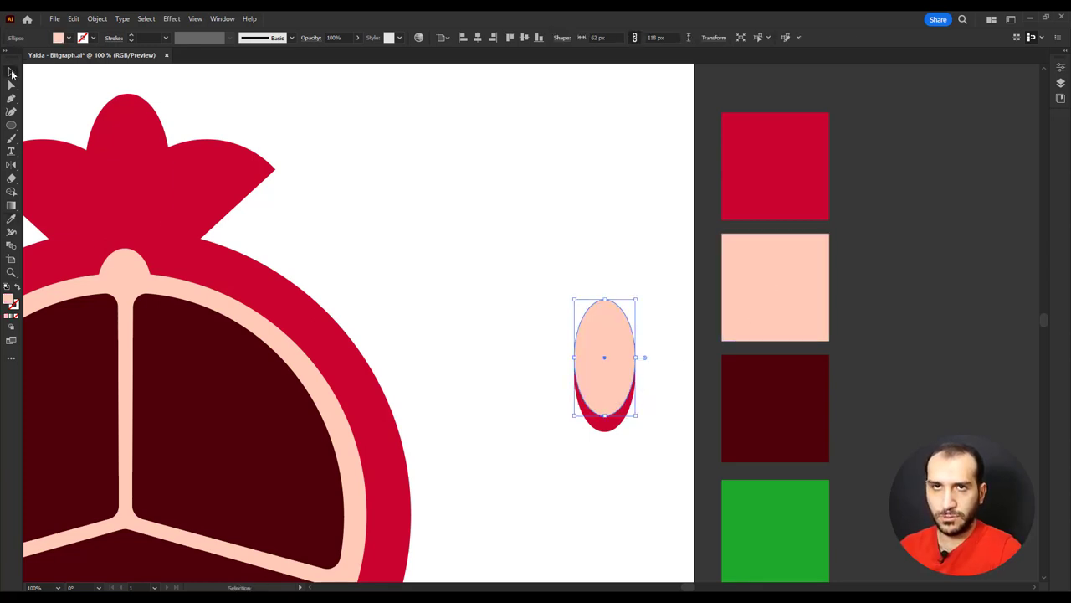
# Step: Send the peach oval behind the red one and shrink it to a small cap centered on the red oval's upper end
pyautogui.rightClick(616, 387)
pyautogui.moveTo(656, 323)
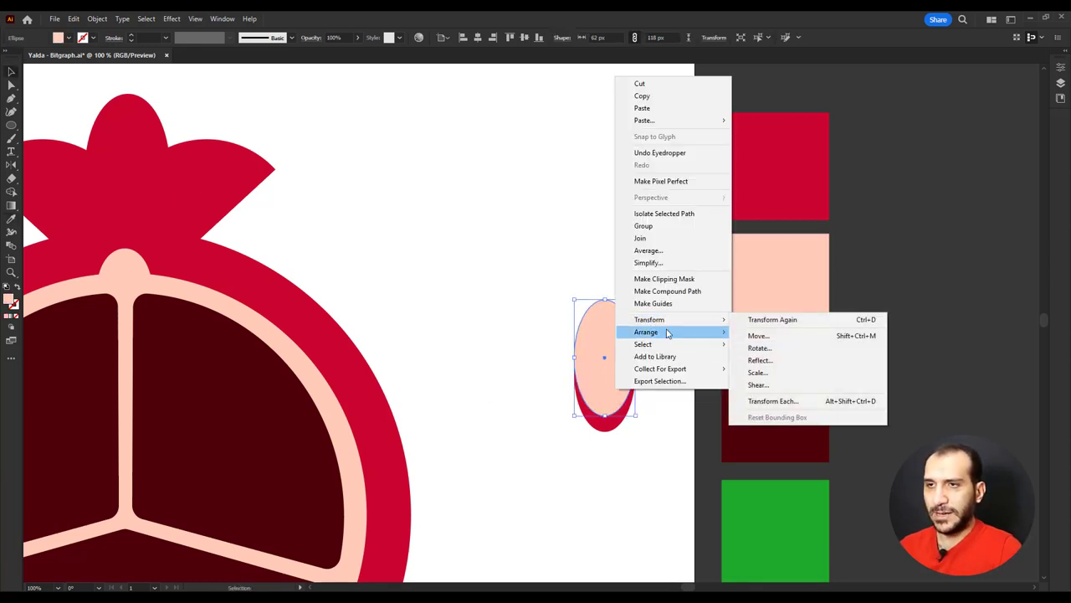
pyautogui.click(794, 369)
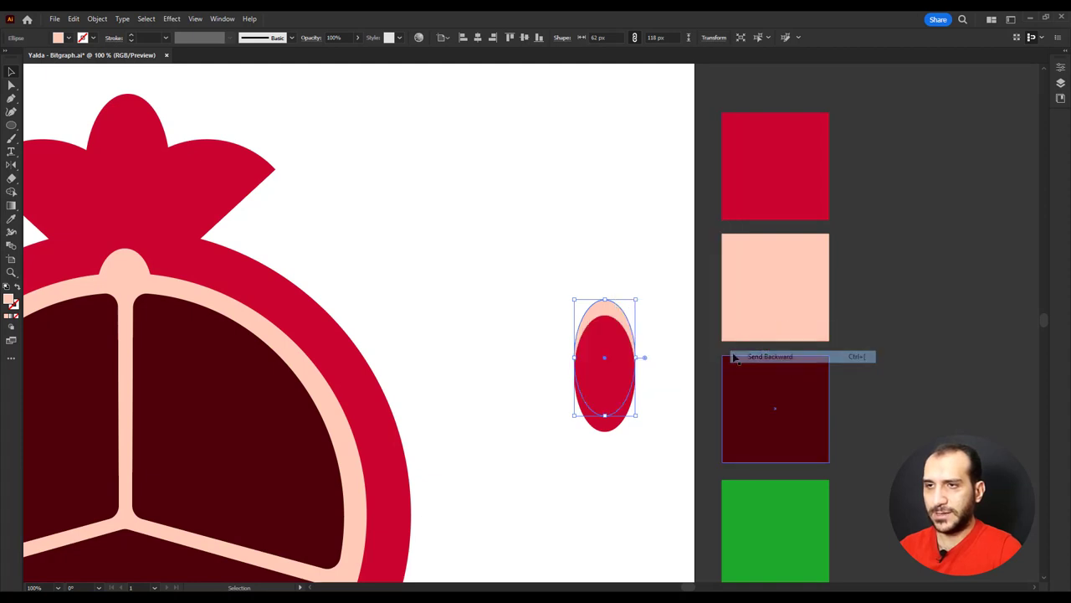
pyautogui.click(552, 268)
pyautogui.click(593, 318)
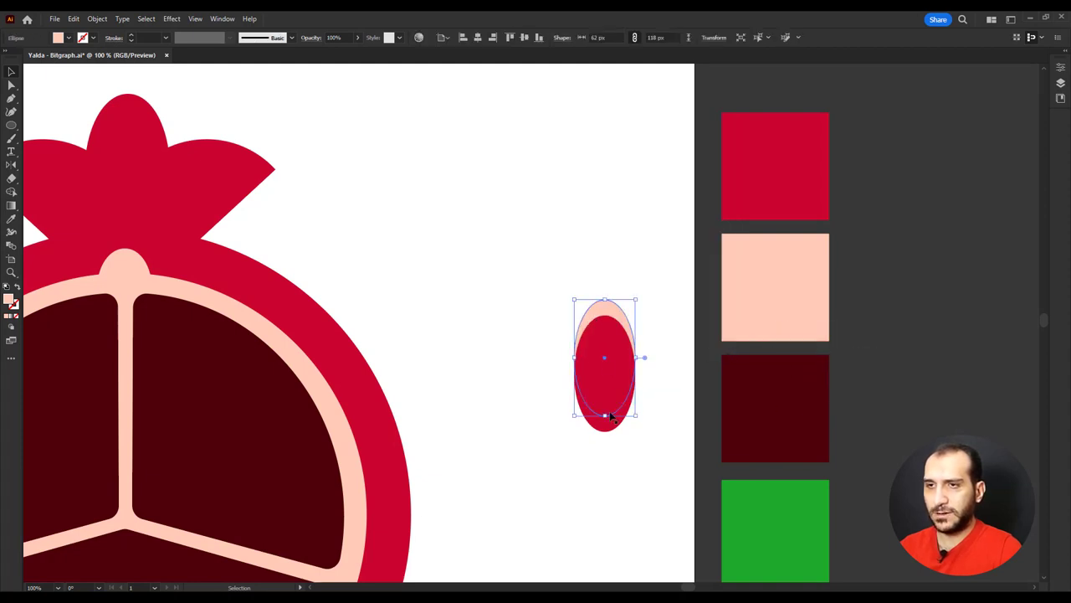
pyautogui.moveTo(604, 414); pyautogui.dragTo(603, 368)
pyautogui.moveTo(589, 334); pyautogui.dragTo(587, 333)
pyautogui.hotkey('ctrl', 'shift', 'a')
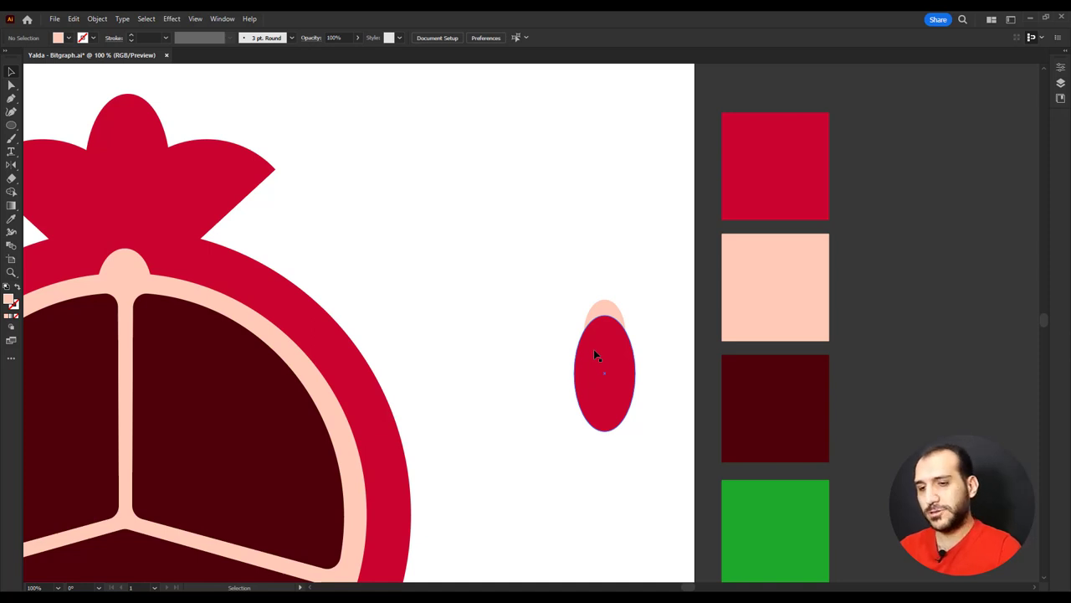
# Step: Draw a curved highlight path inside the red oval's left side with the Pen tool, running from near its top toward its bottom
pyautogui.press('p')
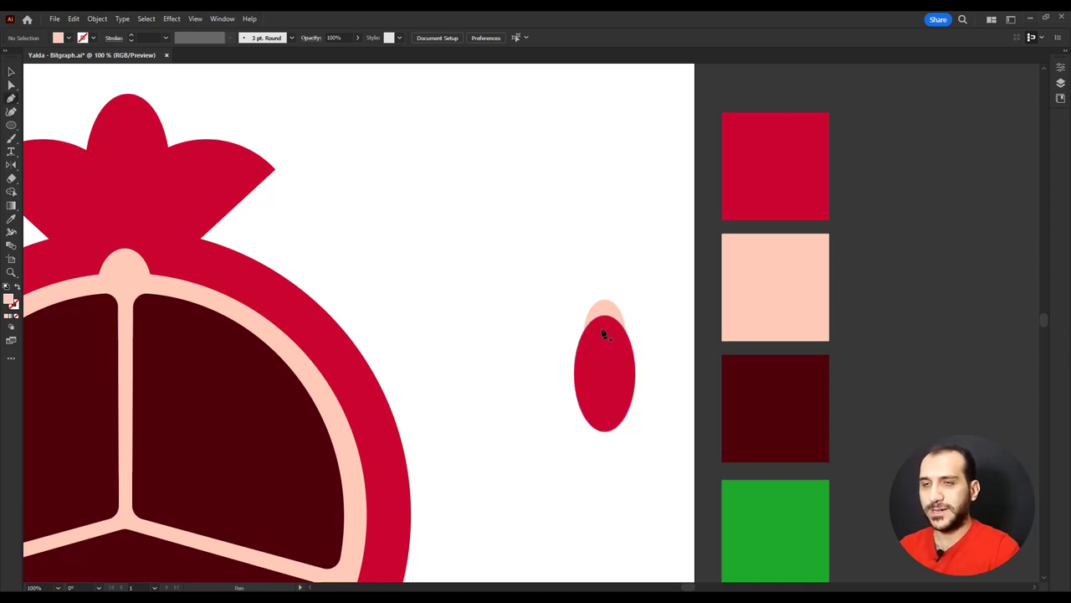
pyautogui.moveTo(602, 329); pyautogui.dragTo(602, 383)
pyautogui.moveTo(595, 405); pyautogui.dragTo(617, 455)
pyautogui.press('Escape')
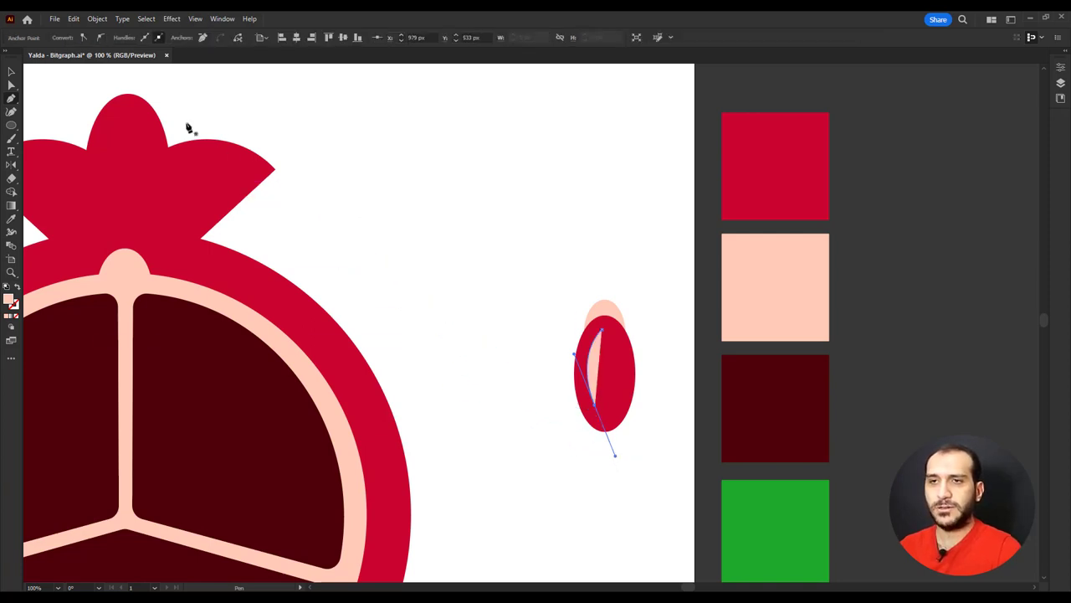
# Step: Swap the highlight path's peach fill to a 1 pt peach stroke and apply a variable width profile to it
pyautogui.click(11, 71)
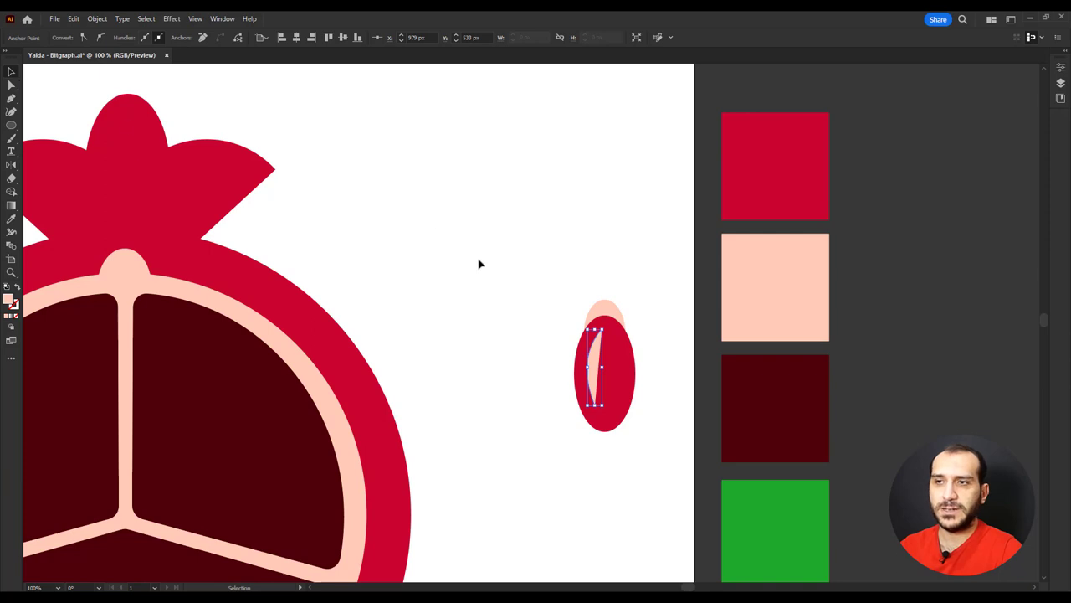
pyautogui.click(602, 369)
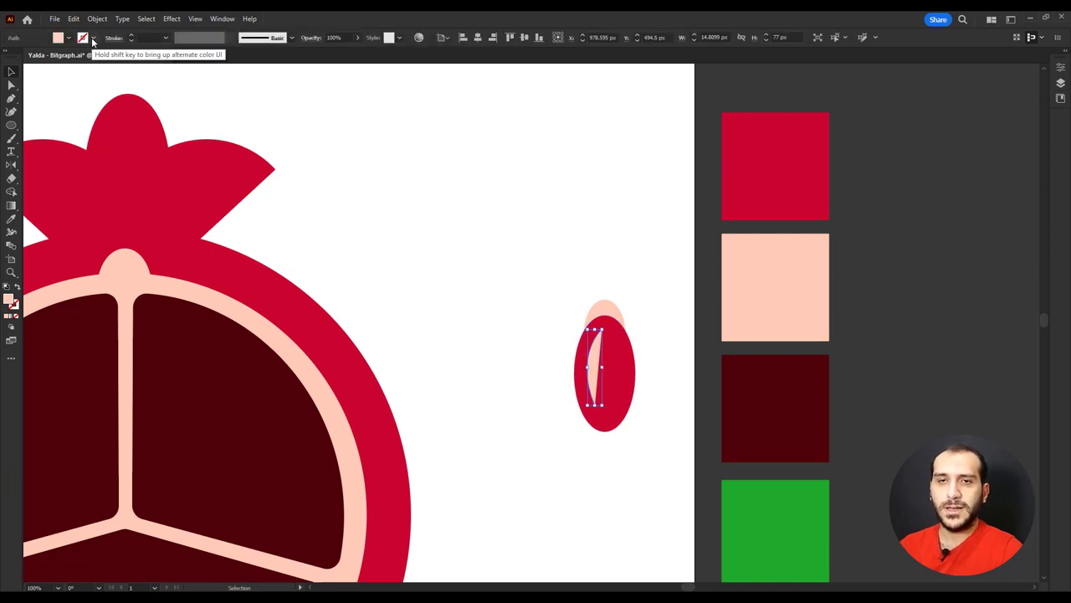
pyautogui.hotkey('shift', 'x')
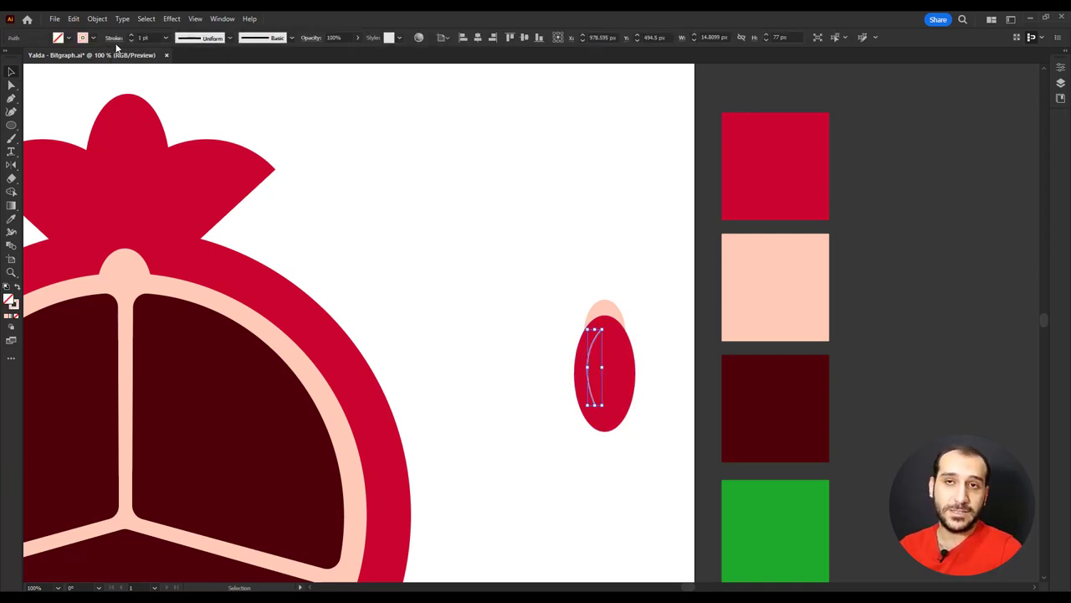
pyautogui.click(216, 39)
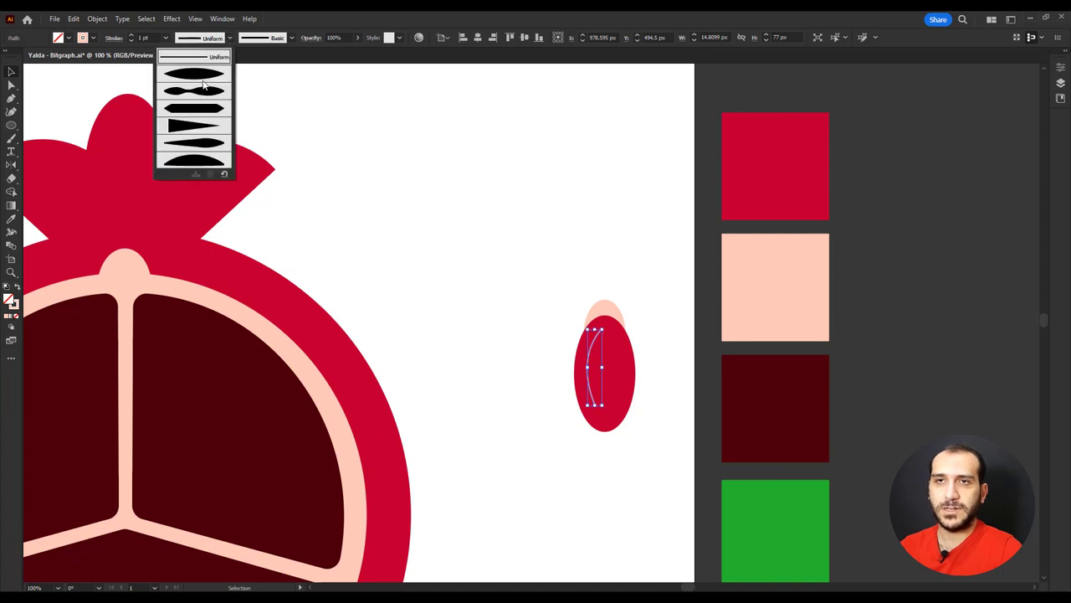
pyautogui.click(202, 83)
pyautogui.click(494, 266)
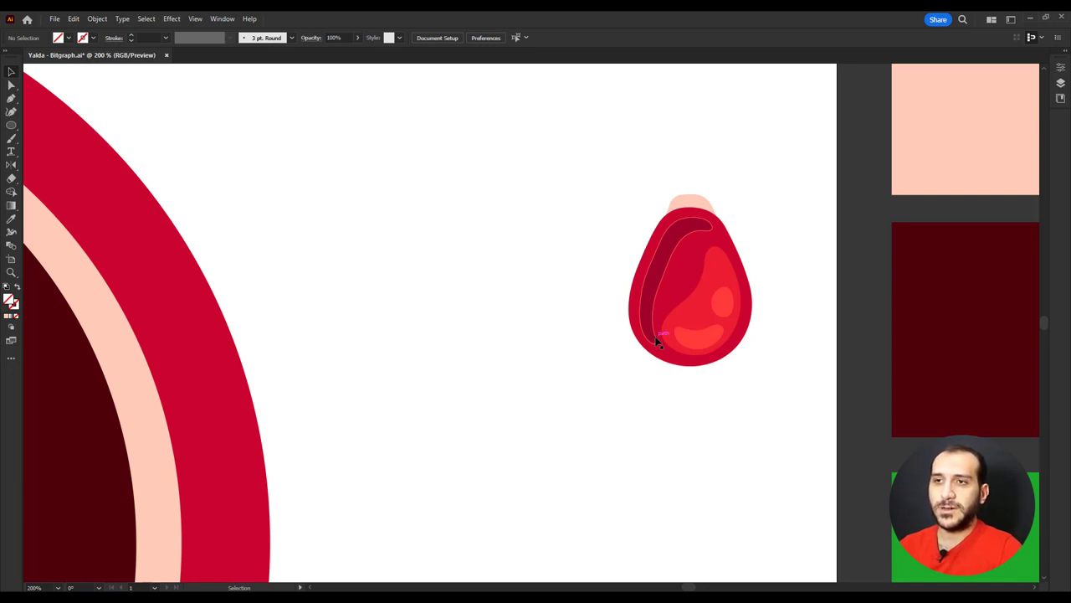
pyautogui.click(11, 142)
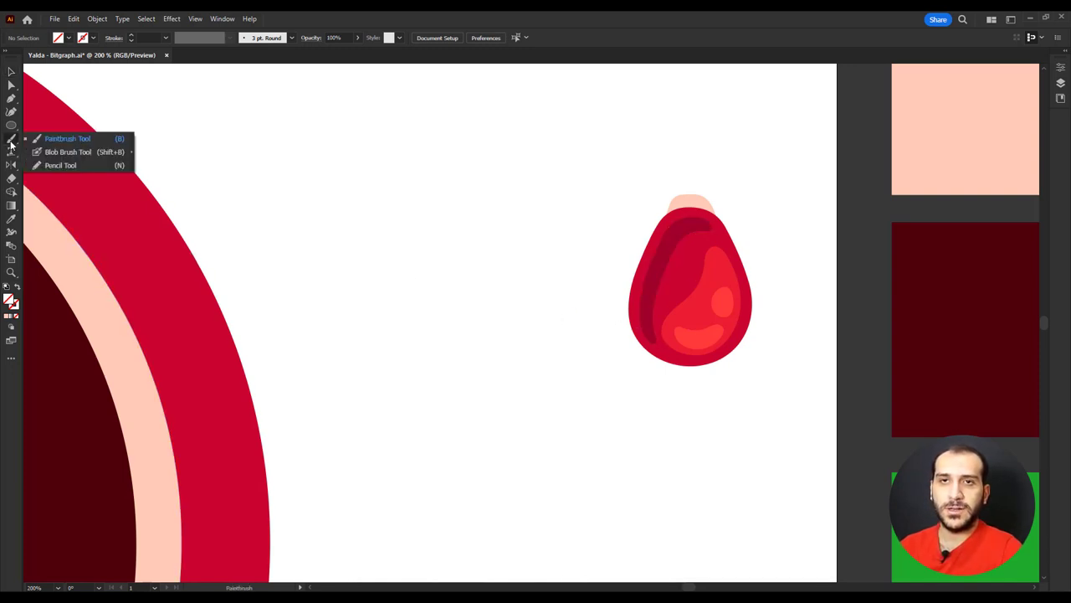
pyautogui.click(420, 155)
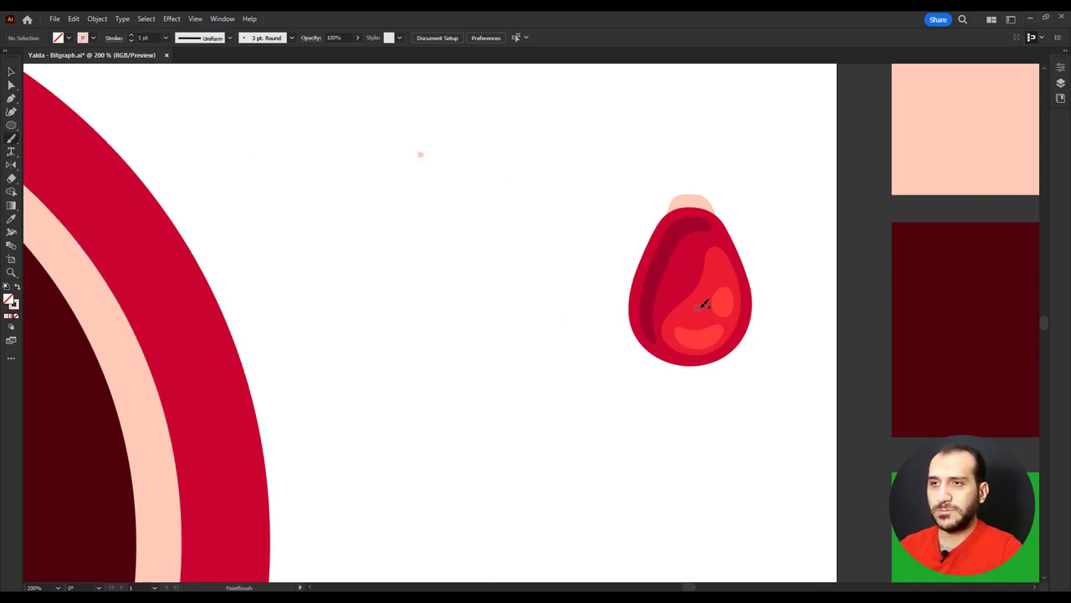
pyautogui.click(11, 72)
pyautogui.keyDown('alt'); pyautogui.scroll(-2, 398, 230); pyautogui.keyUp('alt')
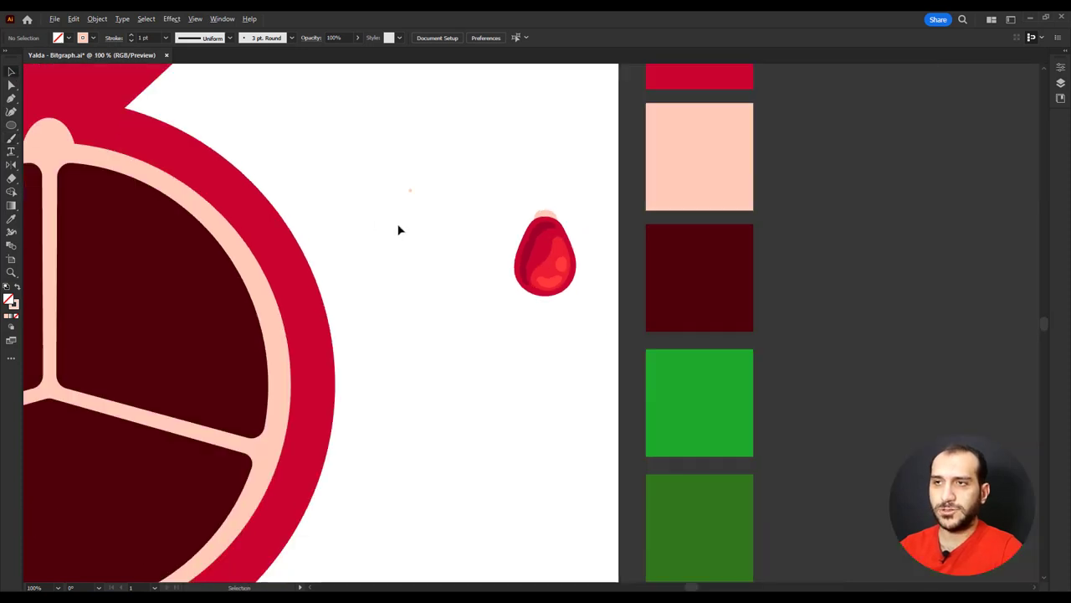
pyautogui.keyDown('alt'); pyautogui.scroll(-1, 398, 230); pyautogui.keyUp('alt')
pyautogui.moveTo(385, 168); pyautogui.dragTo(443, 263)
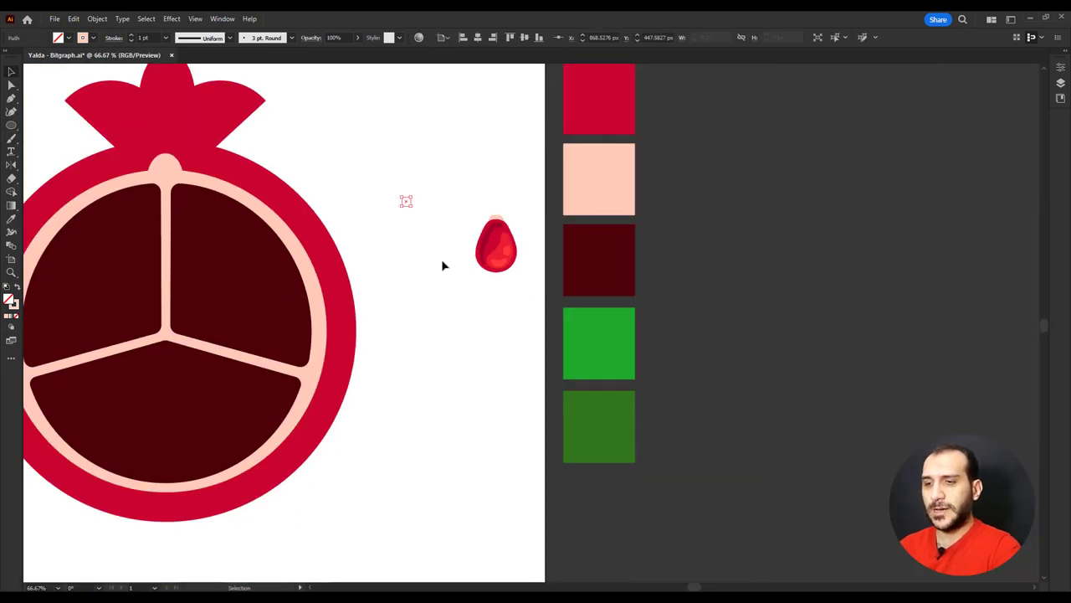
# Step: Move the shaded seed to the left corner of the lower maroon section and rotate it so its peach tip faces the fruit's center
pyautogui.moveTo(566, 143)
pyautogui.mouseDown()
pyautogui.moveTo(662, 275)
pyautogui.moveTo(626, 252)
pyautogui.moveTo(234, 383)
pyautogui.moveTo(194, 382)
pyautogui.mouseUp()
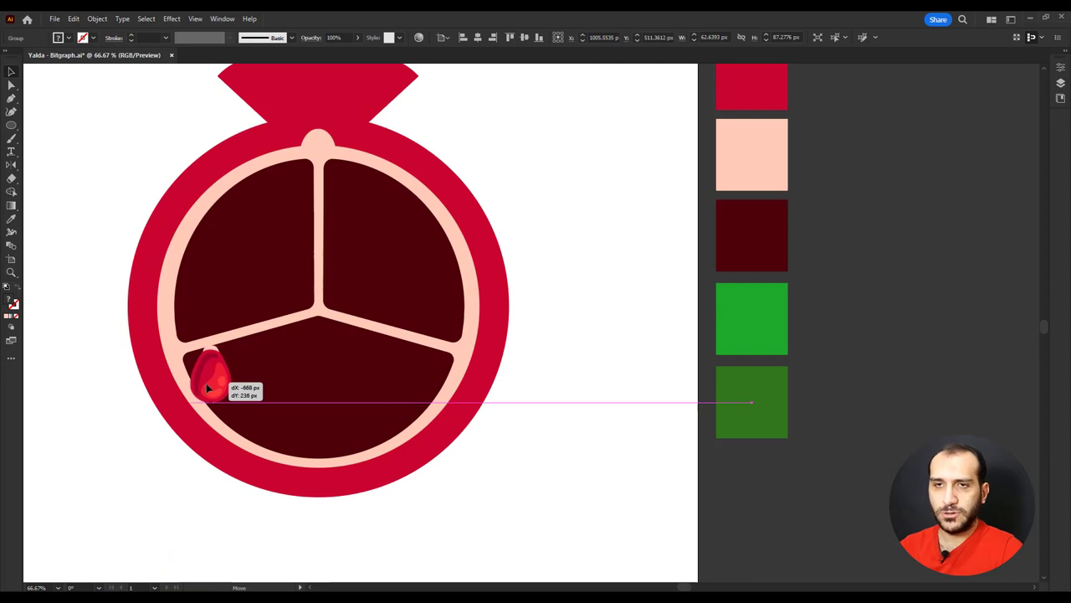
pyautogui.keyDown('alt'); pyautogui.scroll(1, 194, 382); pyautogui.keyUp('alt')
pyautogui.moveTo(249, 326); pyautogui.dragTo(223, 358)
pyautogui.click(268, 363)
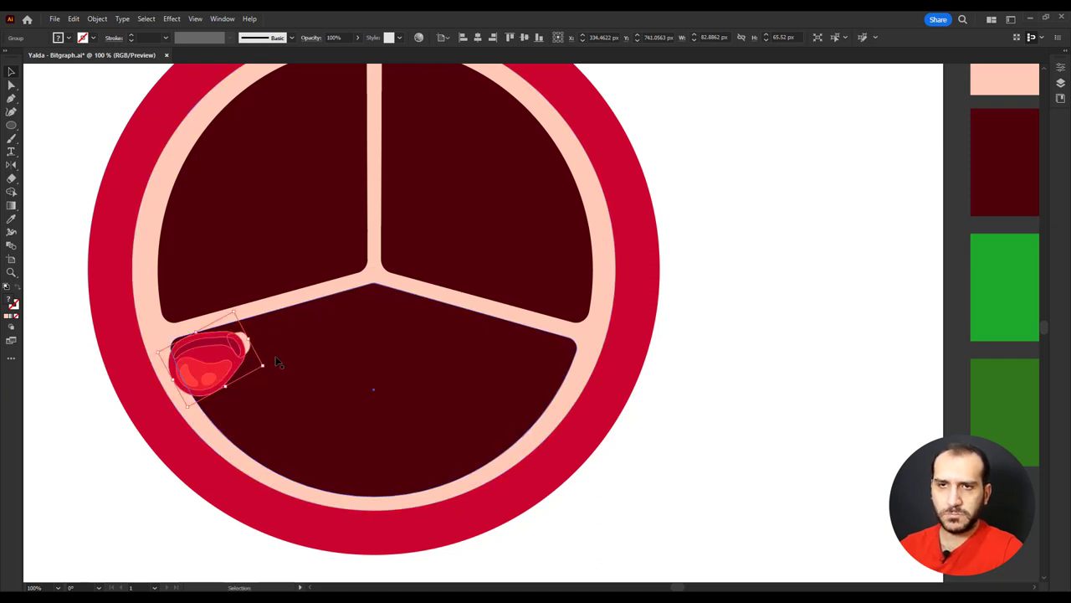
pyautogui.click(186, 343)
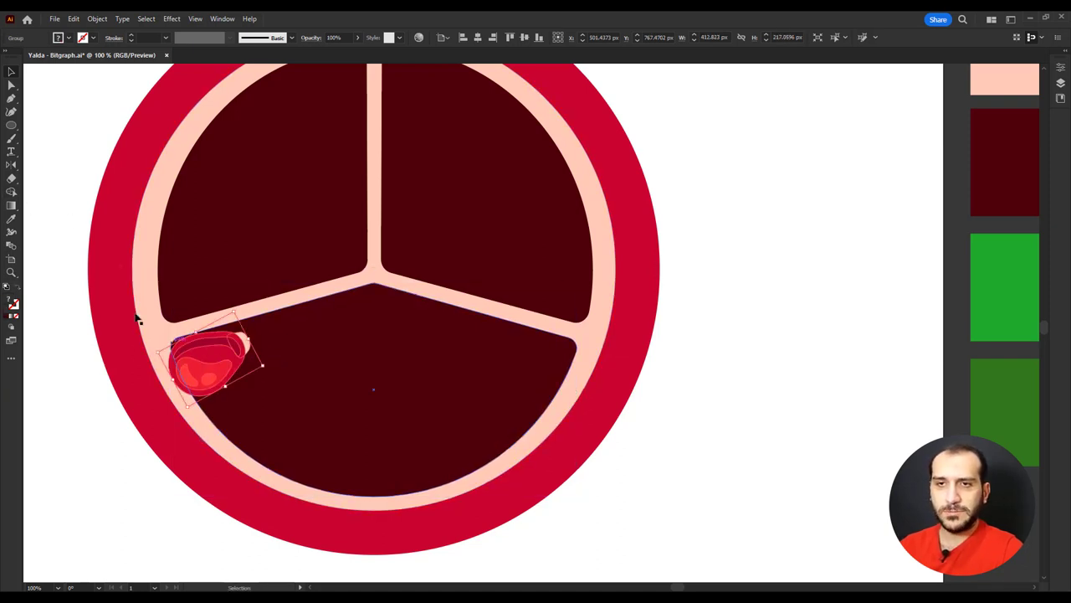
# Step: Create a copy of the seed rotated 20° around the point where the three peach dividers meet
pyautogui.click(10, 166)
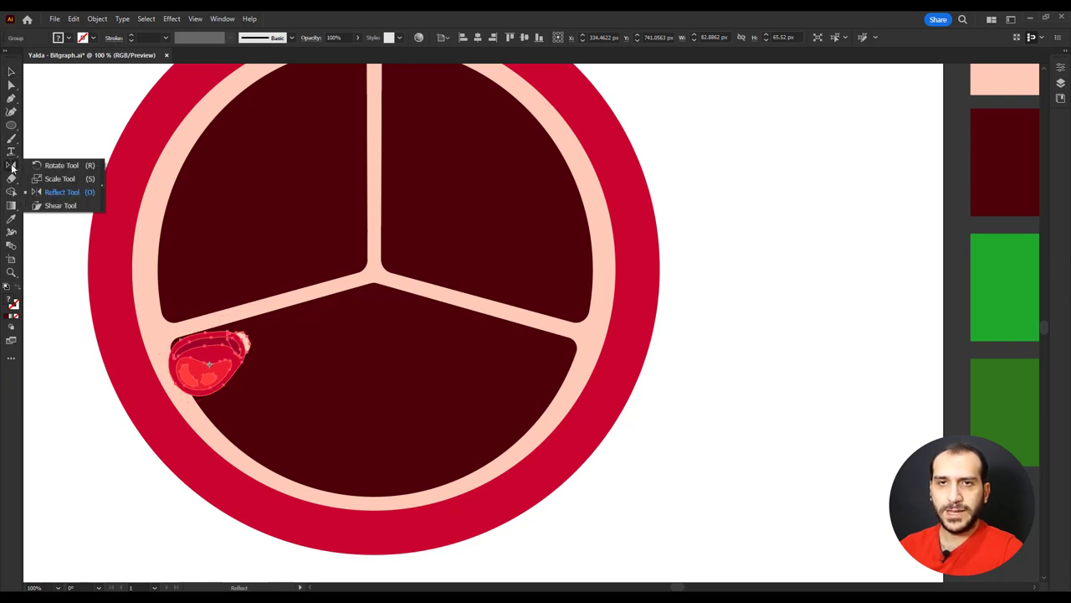
pyautogui.click(50, 164)
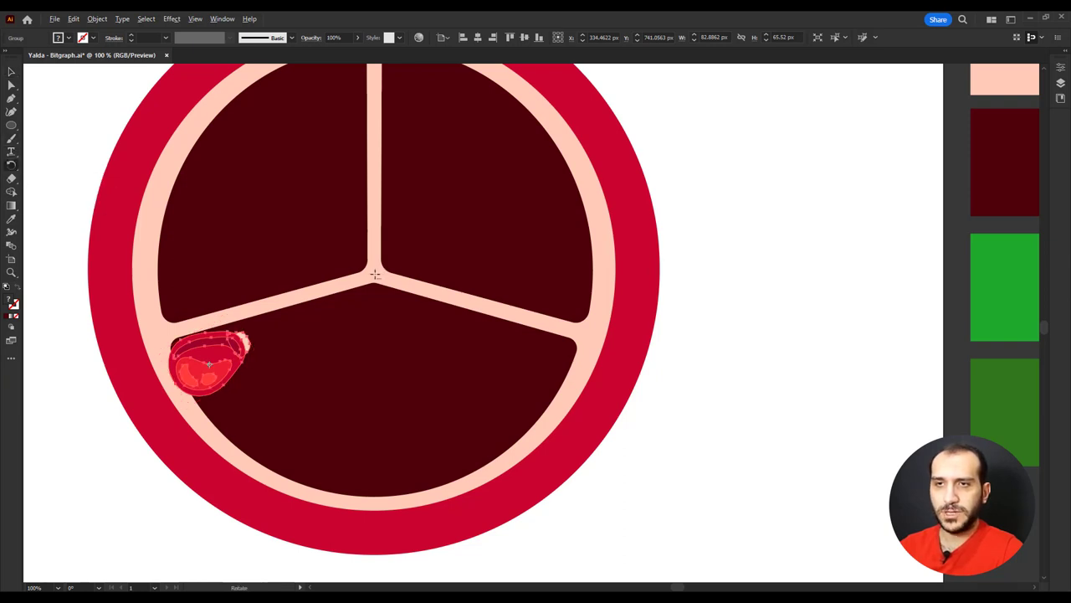
pyautogui.keyDown('alt'); pyautogui.click(375, 272); pyautogui.keyUp('alt')
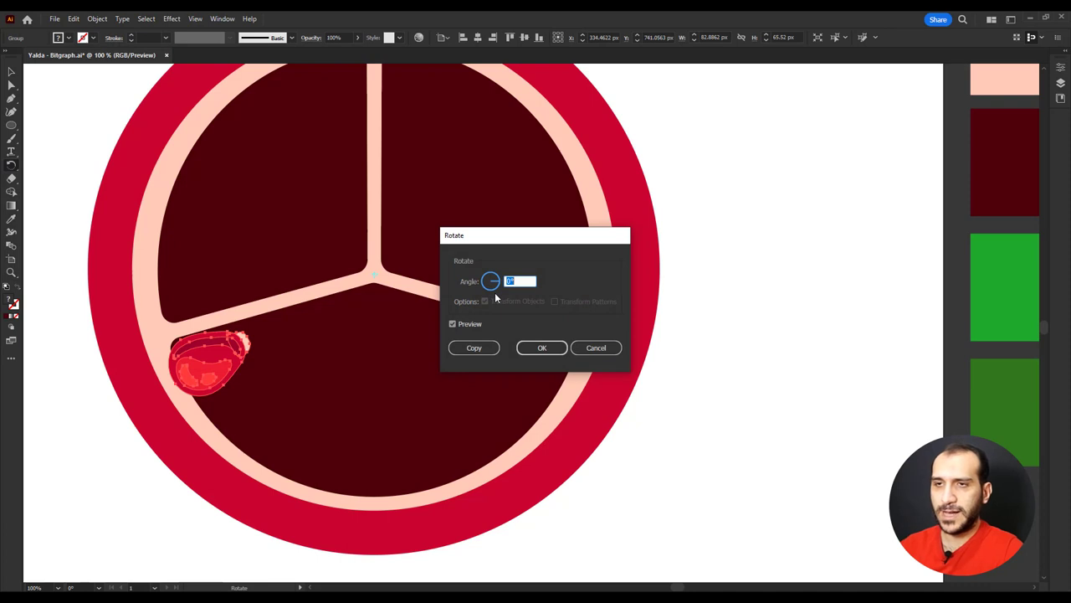
pyautogui.write('20')
pyautogui.press('Tab')
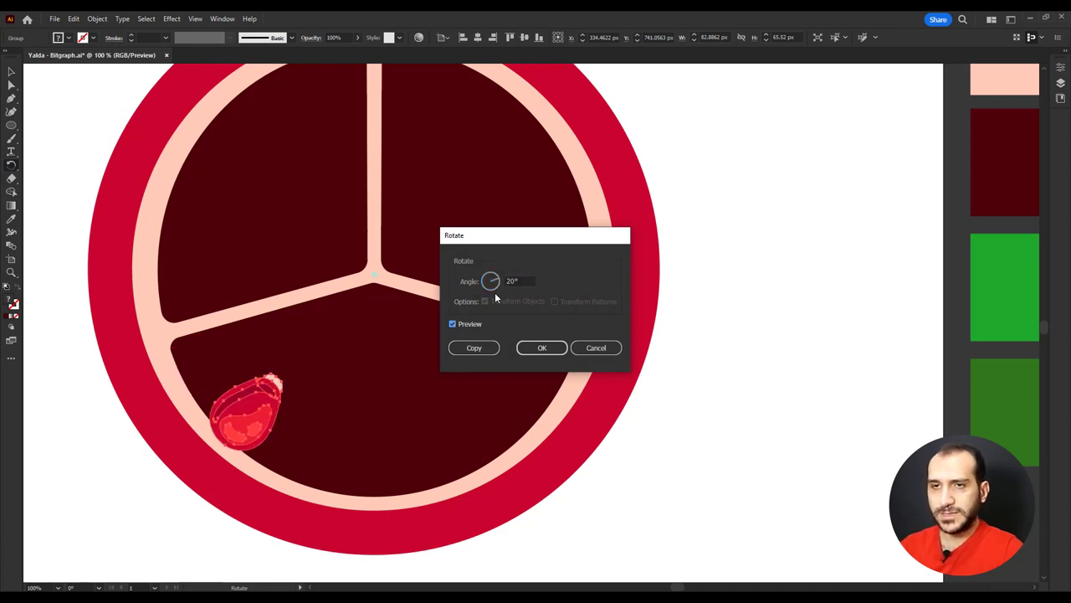
pyautogui.click(470, 348)
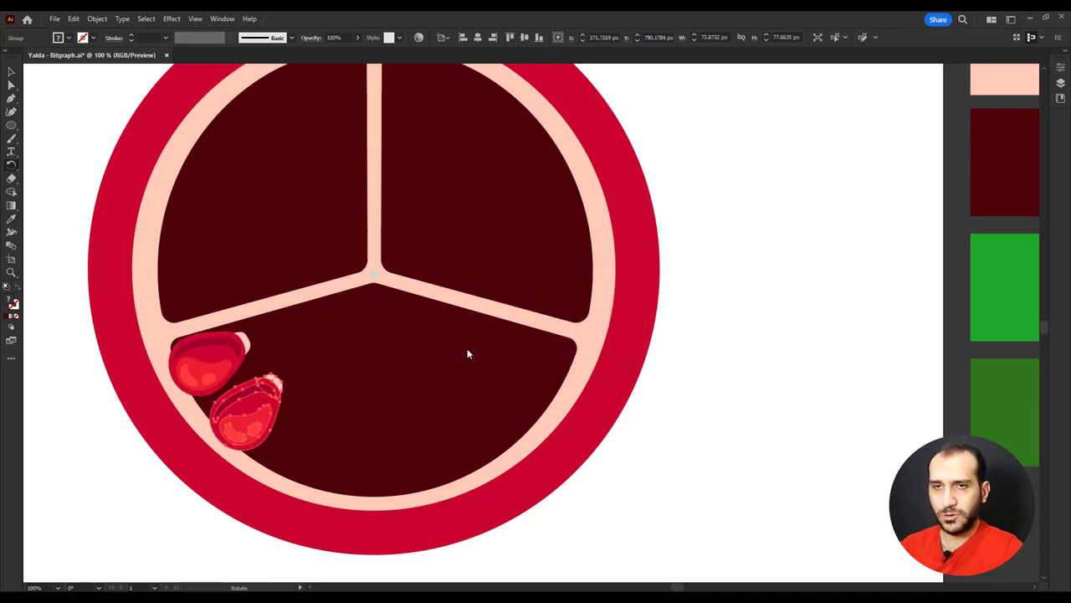
# Step: Repeat the rotated seed copy until the seeds form a full ring along the inside of the rind
pyautogui.hotkey('ctrl', 'd')
pyautogui.hotkey('ctrl', 'd')
pyautogui.hotkey('ctrl', 'd')
pyautogui.hotkey('ctrl', 'd')
pyautogui.hotkey('ctrl', 'd')
pyautogui.hotkey('ctrl', 'd')
pyautogui.hotkey('ctrl', 'd')
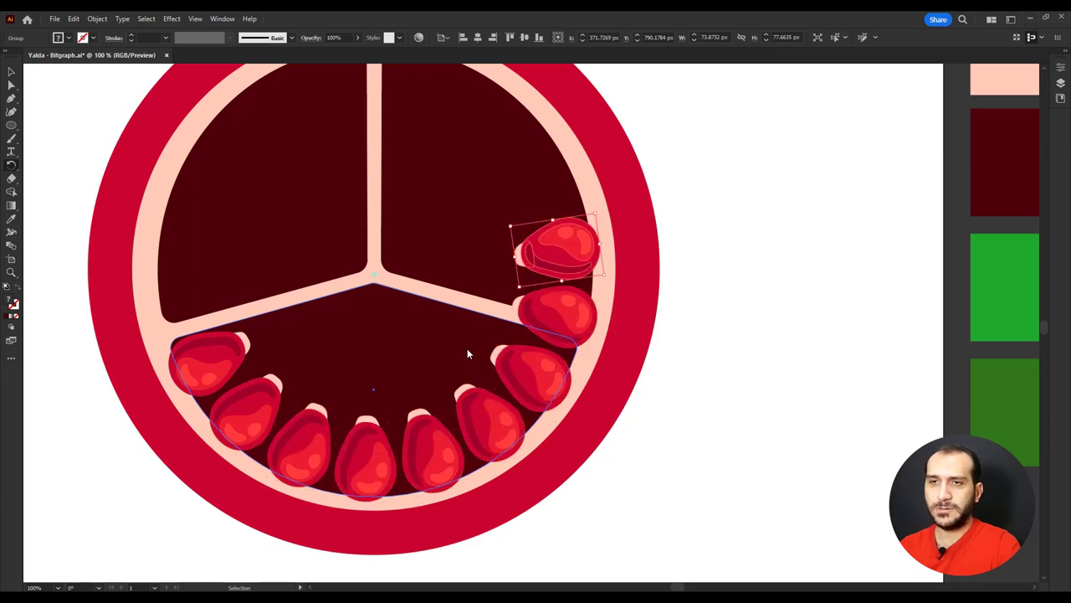
pyautogui.hotkey('ctrl', 'd')
pyautogui.hotkey('ctrl', 'd')
pyautogui.hotkey('ctrl', 'd')
pyautogui.hotkey('ctrl', 'd')
pyautogui.hotkey('ctrl', 'd')
pyautogui.hotkey('ctrl', 'd')
pyautogui.hotkey('ctrl', 'd')
pyautogui.hotkey('ctrl', 'd')
pyautogui.hotkey('ctrl', 'd')
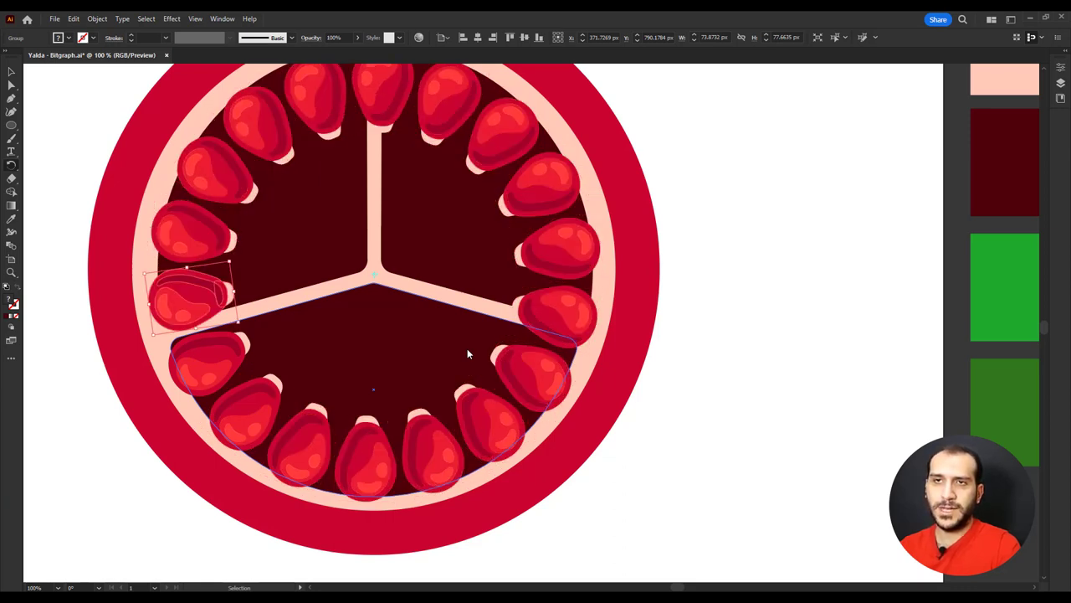
pyautogui.press('r')
# Step: Duplicate the first outer seed inward into the lower section and shrink the copy to about 61 × 58 px
pyautogui.click(6, 71)
pyautogui.click(211, 358)
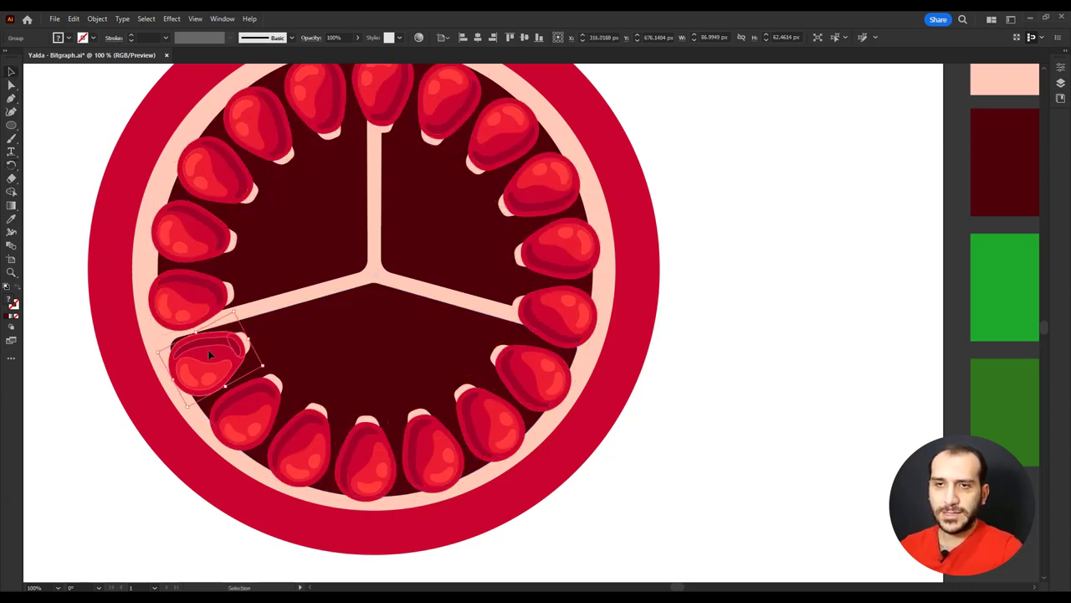
pyautogui.moveTo(223, 359); pyautogui.dragTo(298, 339)
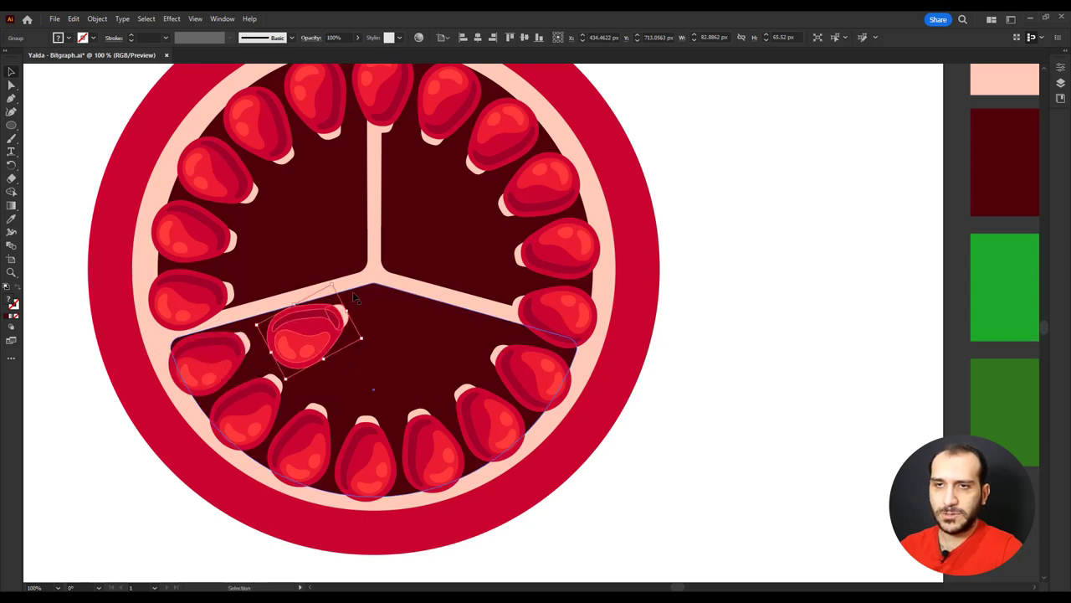
# Step: Try to copy the smaller inner seed with a 25° rotation around the fruit's center
pyautogui.click(11, 165)
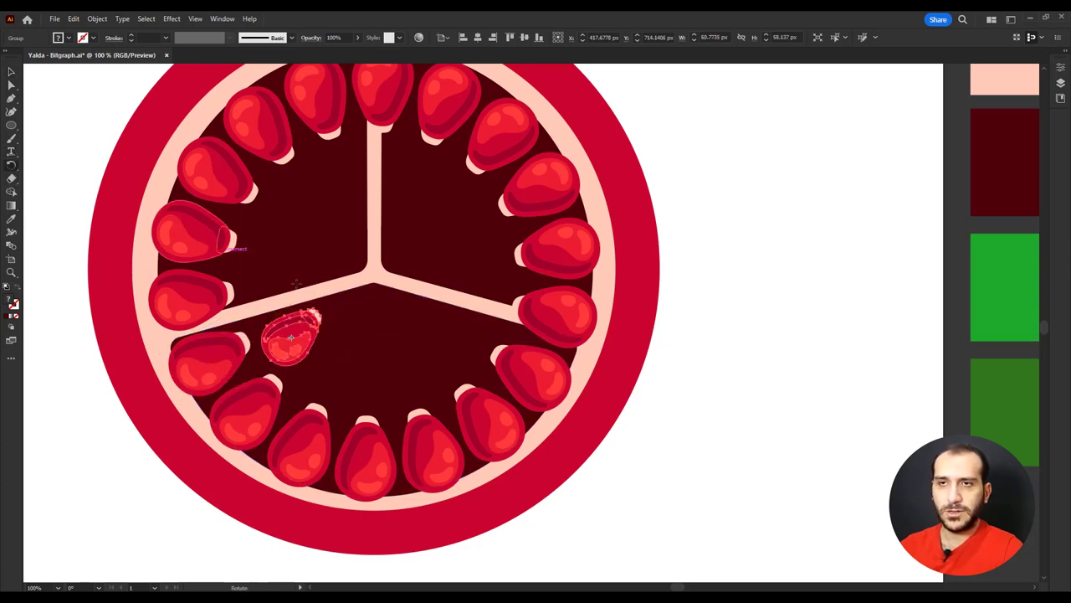
pyautogui.keyDown('alt'); pyautogui.click(372, 272); pyautogui.keyUp('alt')
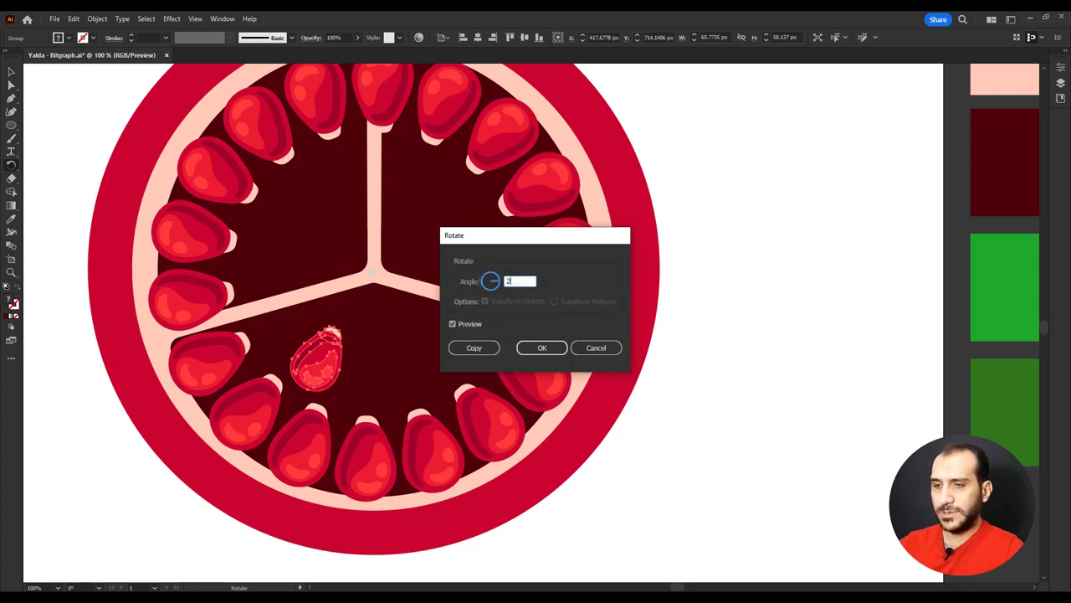
pyautogui.click(485, 341)
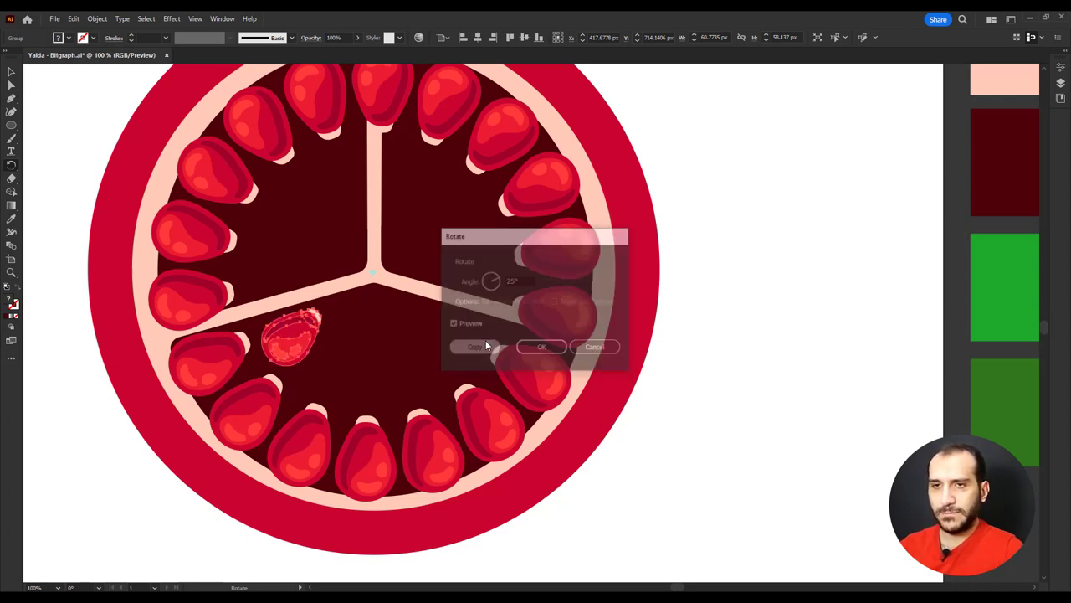
pyautogui.hotkey('ctrl', 'z')
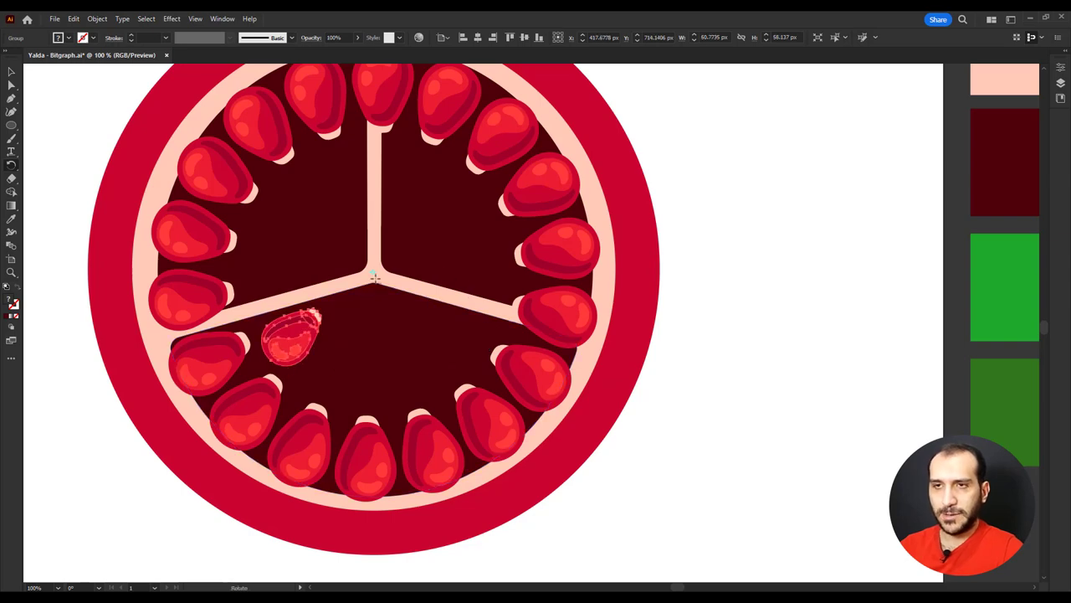
# Step: Create a copy of the smaller inner seed rotated 30° around the fruit's center
pyautogui.keyDown('alt'); pyautogui.click(373, 273); pyautogui.keyUp('alt')
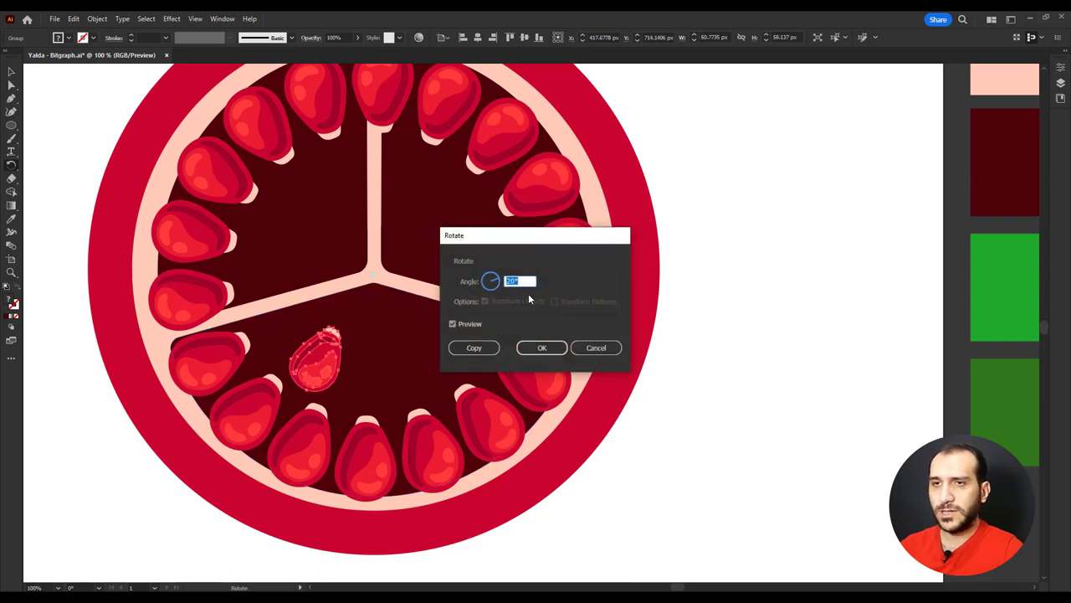
pyautogui.write('30')
pyautogui.press('Tab')
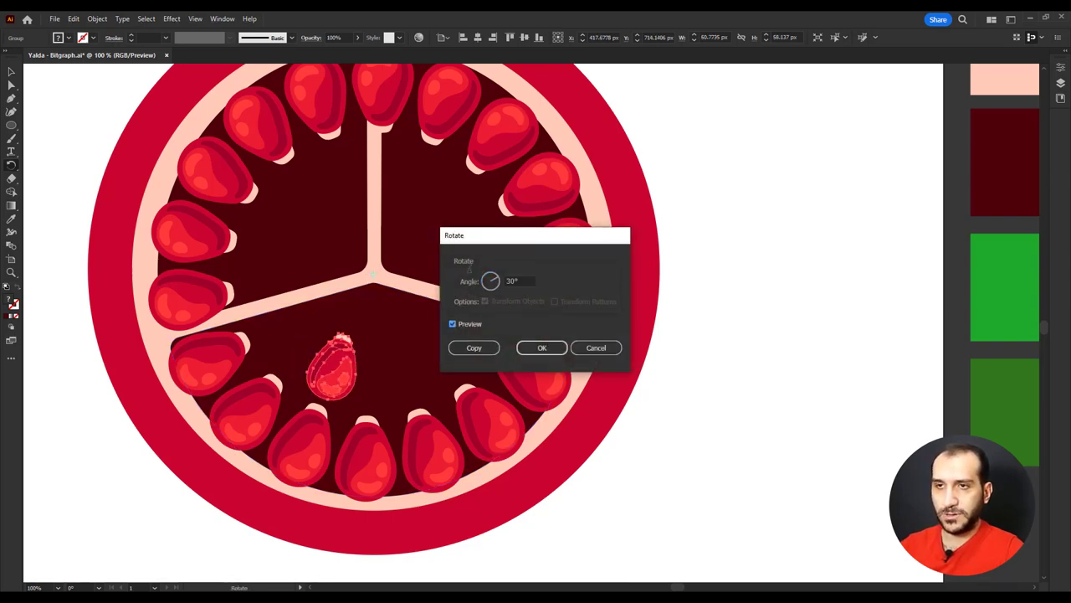
pyautogui.click(471, 347)
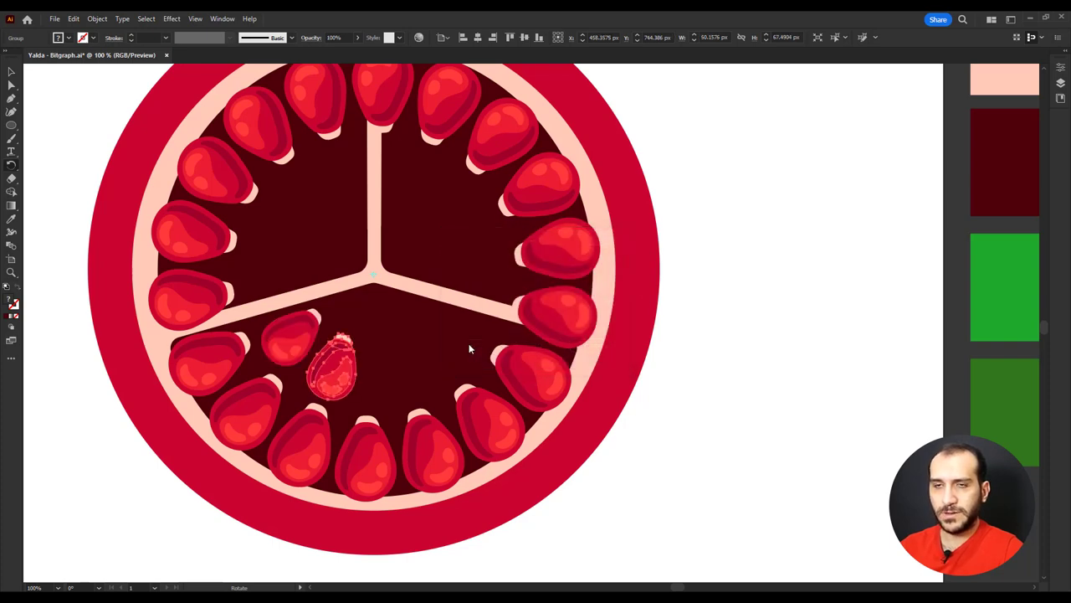
# Step: Repeat the 30° seed copy until the smaller seeds form a full inner ring
pyautogui.hotkey('ctrl', 'd')
pyautogui.hotkey('ctrl', 'd')
pyautogui.hotkey('ctrl', 'd')
pyautogui.hotkey('ctrl', 'd')
pyautogui.hotkey('ctrl', 'd')
pyautogui.hotkey('ctrl', 'd')
pyautogui.hotkey('ctrl', 'd')
pyautogui.hotkey('ctrl', 'd')
pyautogui.hotkey('ctrl', 'd')
pyautogui.hotkey('ctrl', 'd')
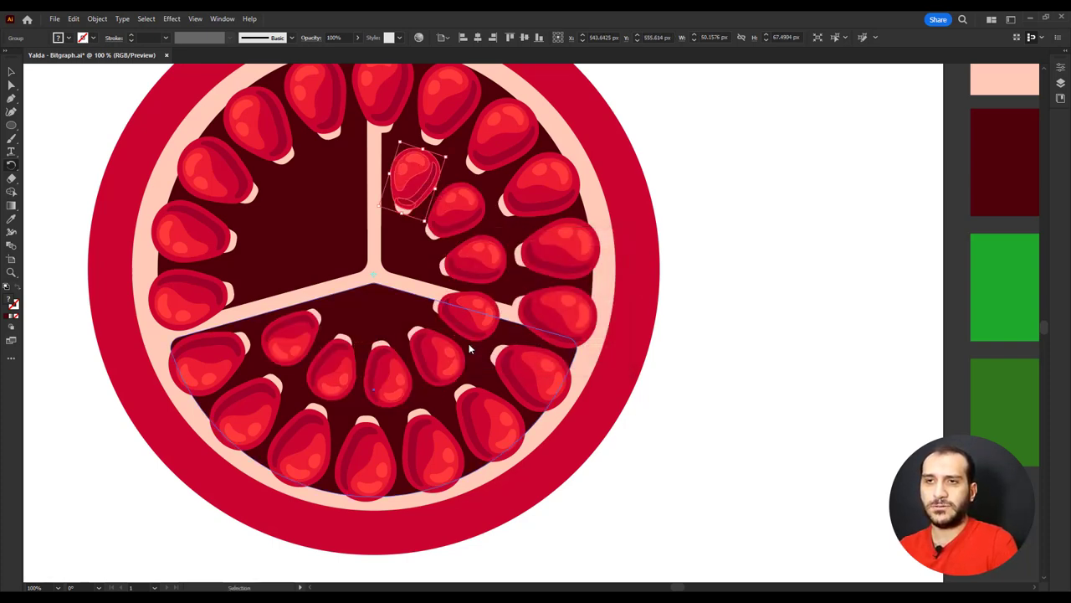
pyautogui.press('r')
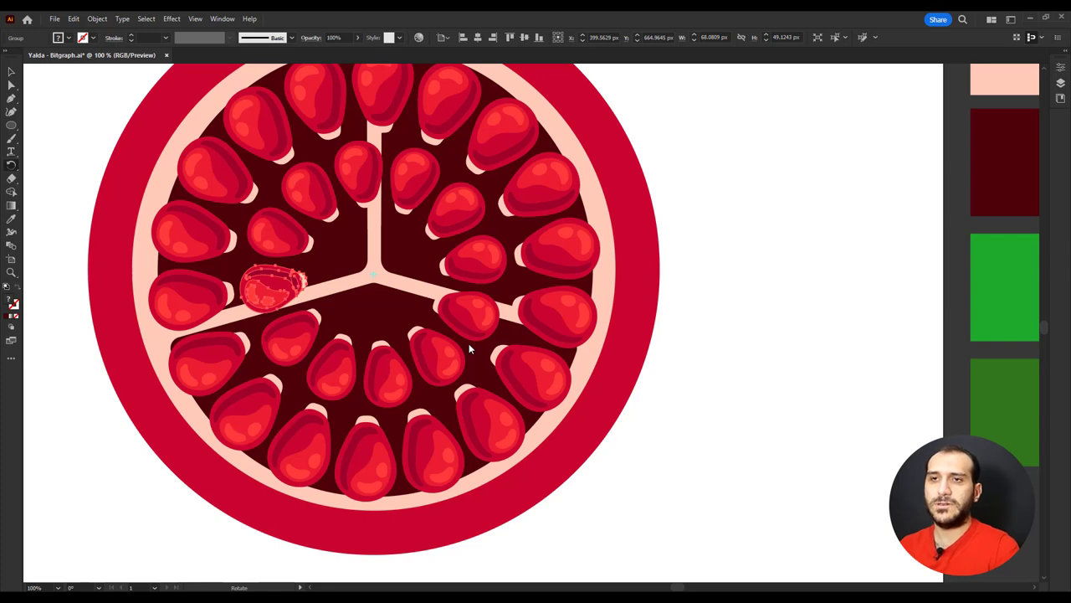
# Step: Place extra seed copies around the fruit's center, one in the lower section and a smaller one in each upper section
pyautogui.click(10, 72)
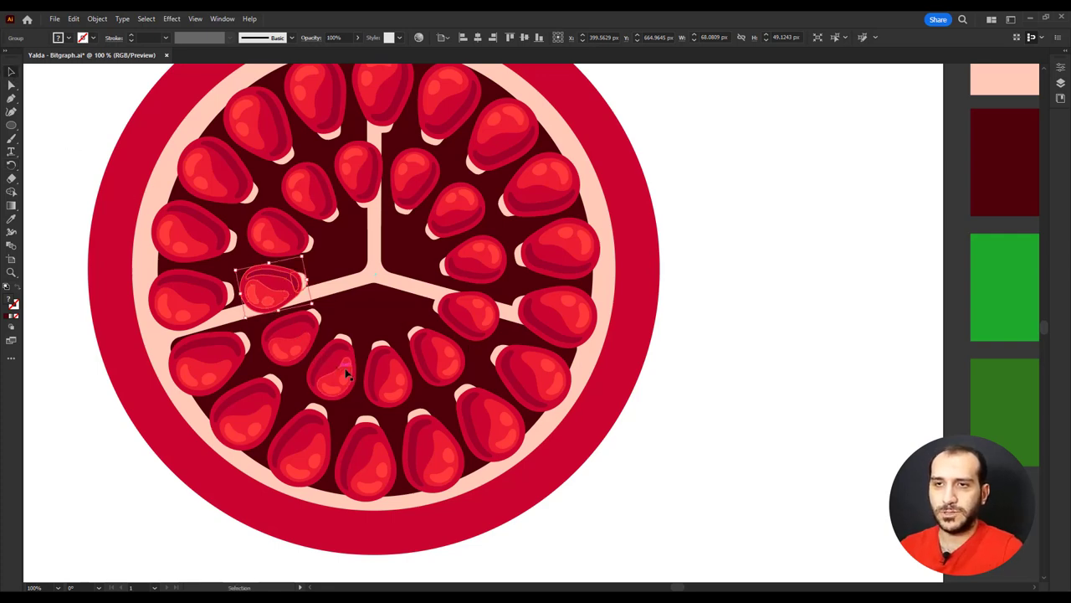
pyautogui.moveTo(386, 377); pyautogui.dragTo(378, 314)
pyautogui.moveTo(365, 188); pyautogui.dragTo(369, 243)
pyautogui.hotkey('ctrl', 'z')
pyautogui.moveTo(349, 188); pyautogui.dragTo(388, 274)
pyautogui.click(717, 241)
# Step: Group the crown, rind, peach interior shapes and three maroon sections together, without the seeds
pyautogui.scroll(-1, 717, 241)
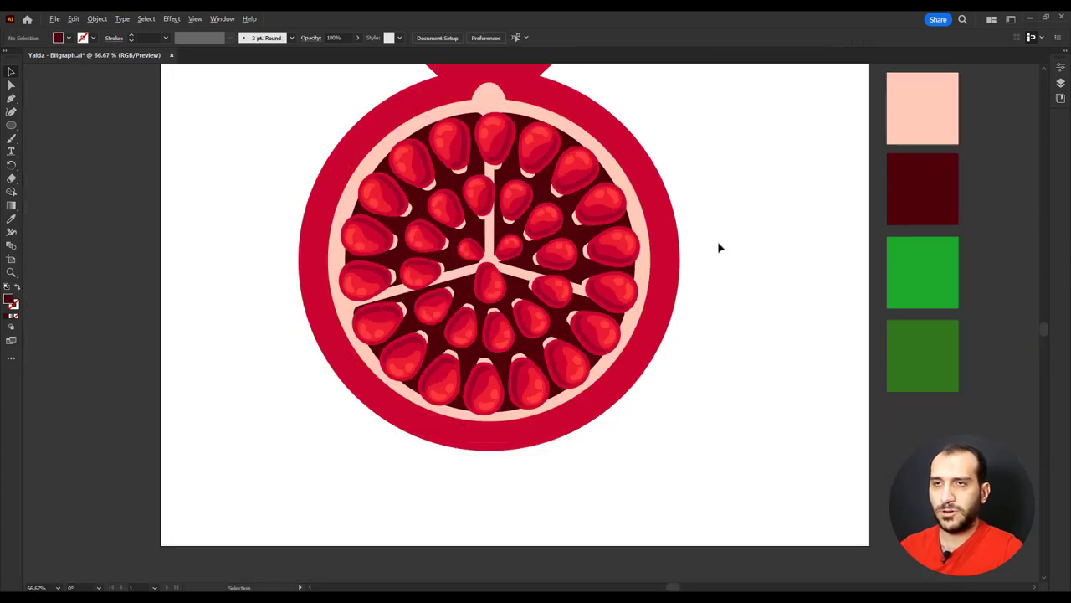
pyautogui.moveTo(713, 162); pyautogui.dragTo(575, 275)
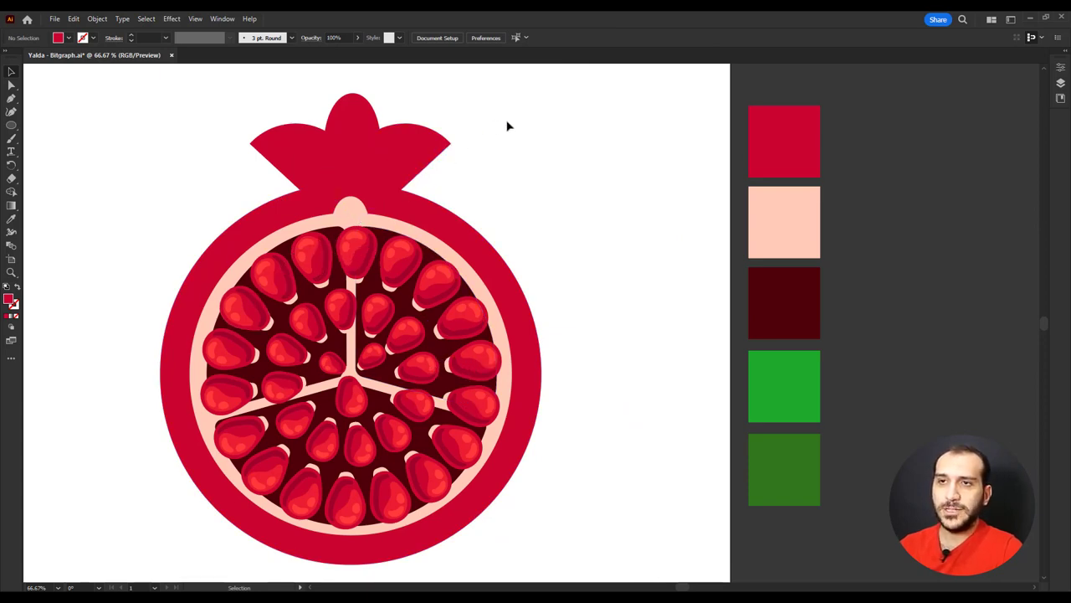
pyautogui.click(410, 159)
pyautogui.click(521, 301)
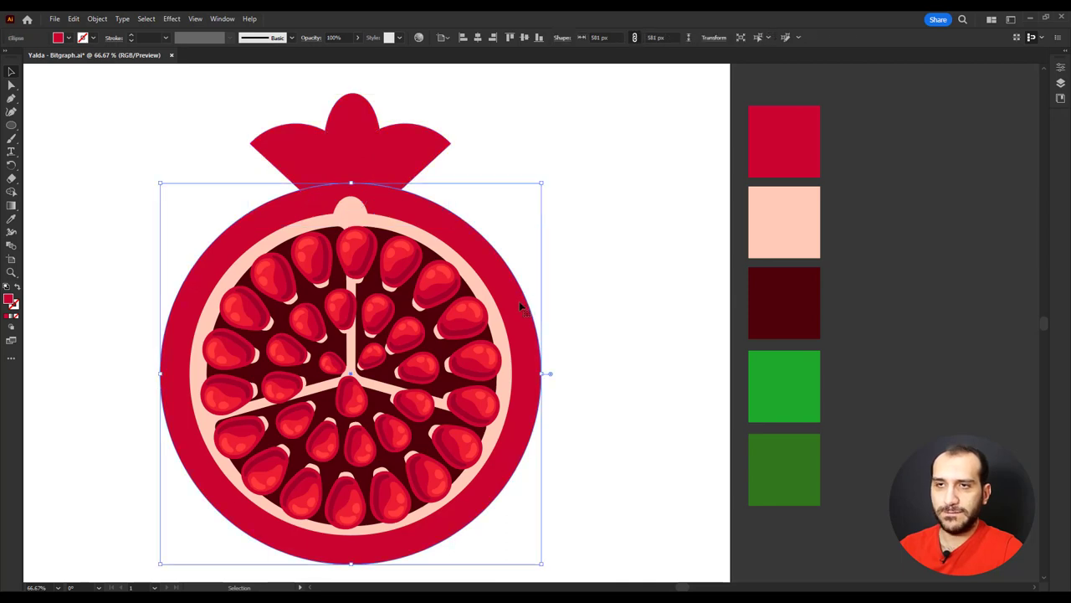
pyautogui.keyDown('shift'); pyautogui.click(347, 211); pyautogui.keyUp('shift')
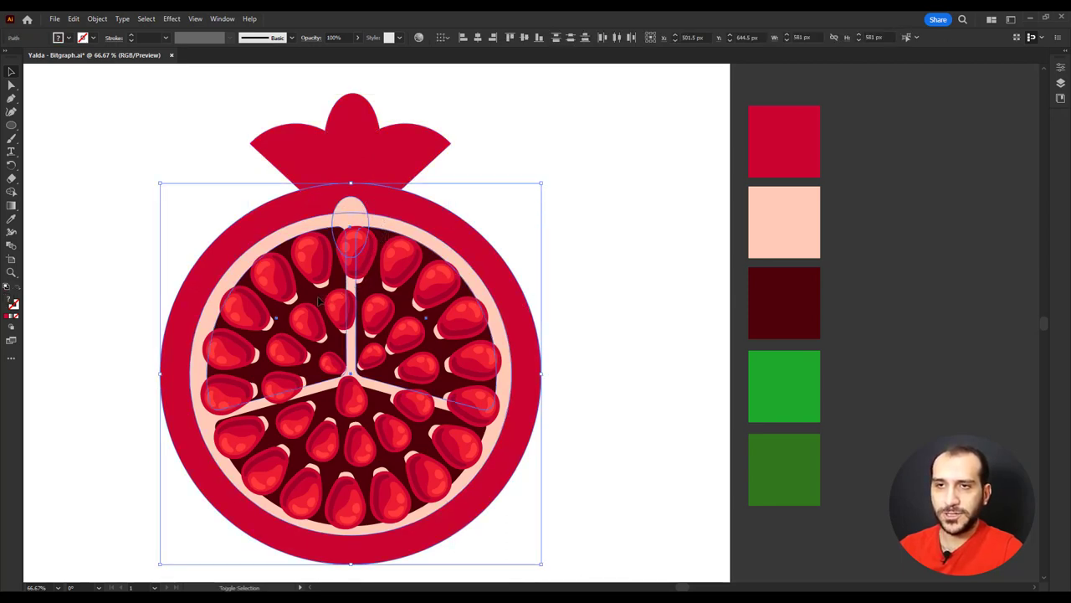
pyautogui.keyDown('shift'); pyautogui.click(356, 136); pyautogui.keyUp('shift')
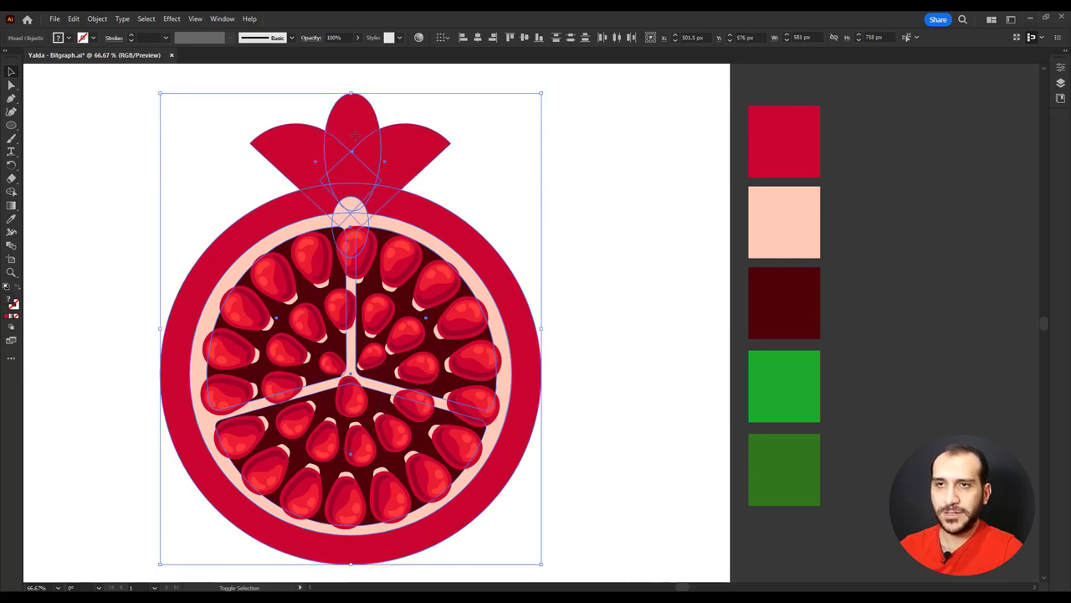
pyautogui.press('a')
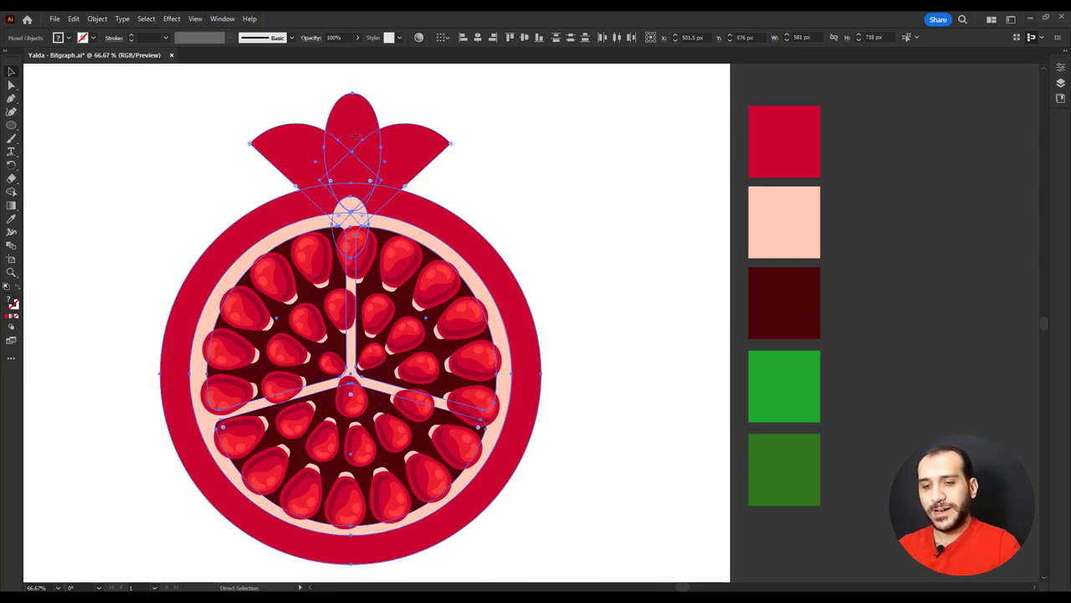
pyautogui.press('v')
pyautogui.moveTo(390, 152); pyautogui.dragTo(575, 168)
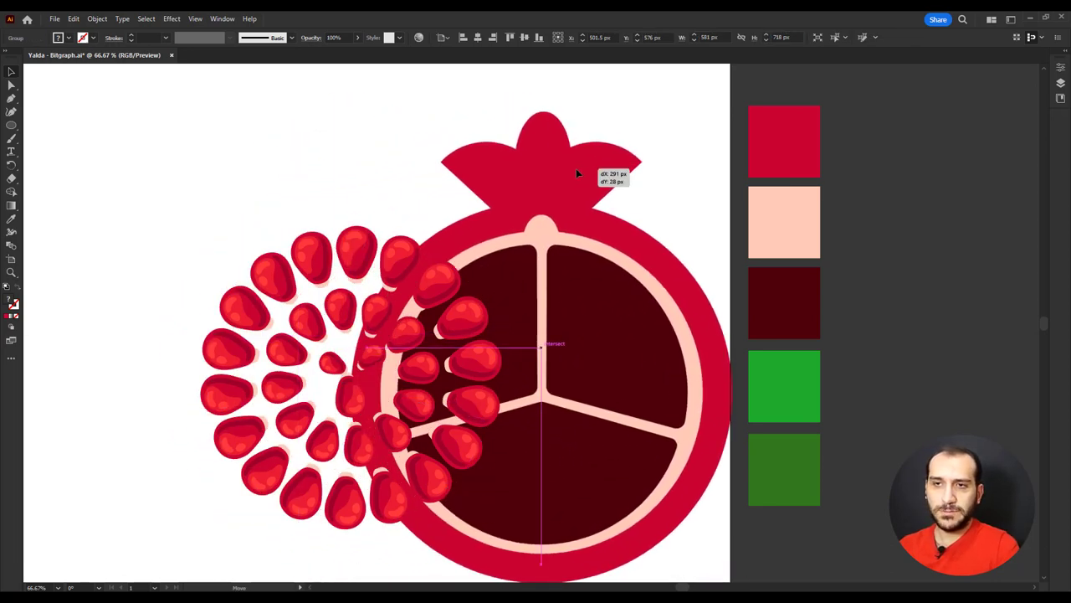
pyautogui.hotkey('ctrl', 'z')
pyautogui.click(576, 184)
# Step: Group all the seeds into one object, leaving out the color swatches and the pomegranate body
pyautogui.hotkey('ctrl', 'a')
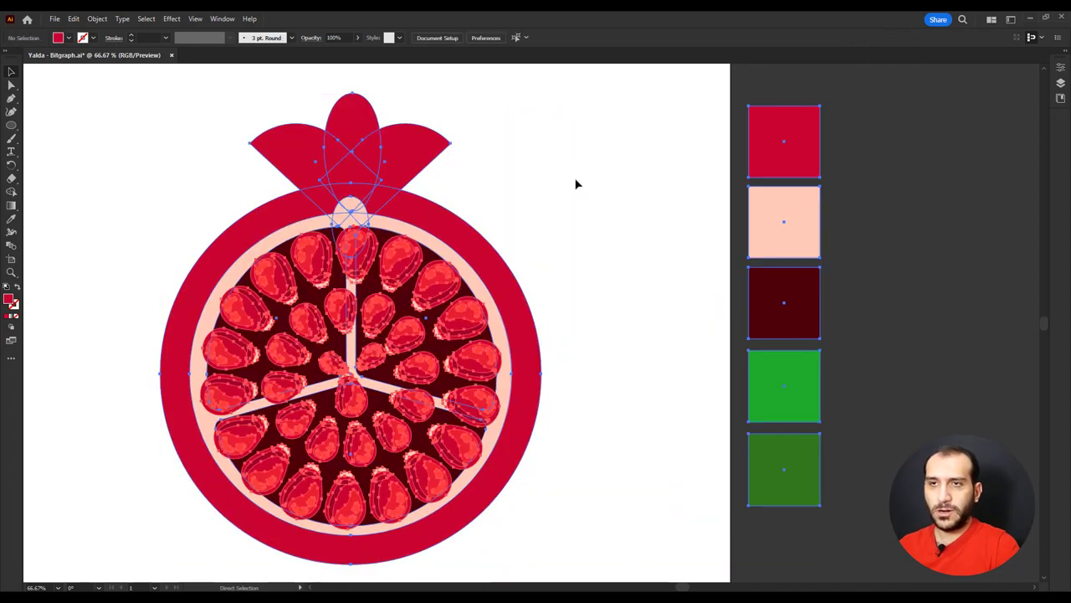
pyautogui.keyDown('shift'); pyautogui.click(774, 201); pyautogui.keyUp('shift')
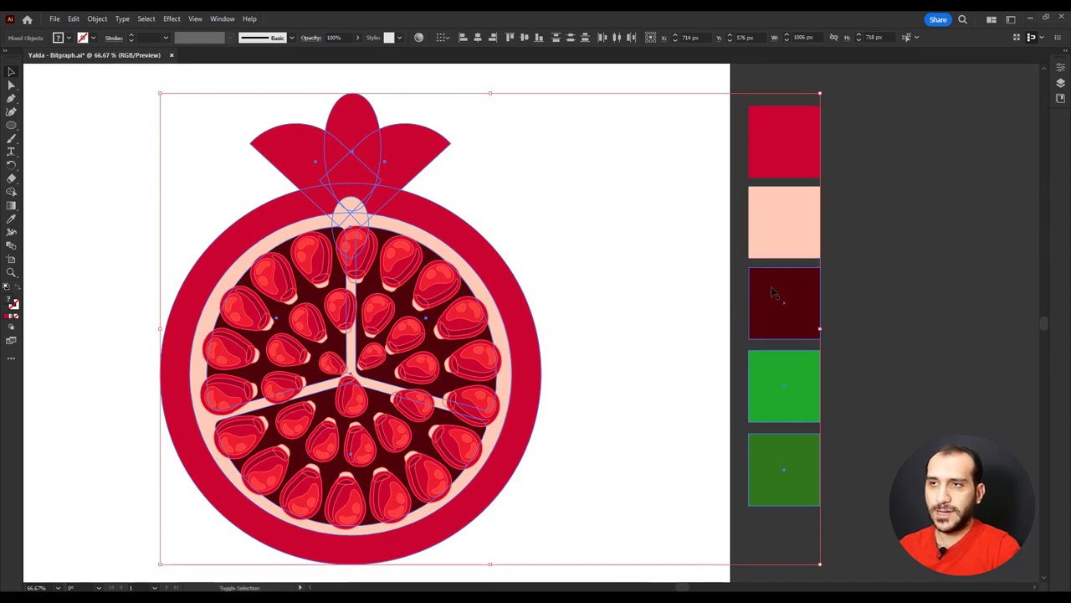
pyautogui.keyDown('shift'); pyautogui.click(771, 287); pyautogui.keyUp('shift')
pyautogui.keyDown('shift'); pyautogui.click(774, 376); pyautogui.keyUp('shift')
pyautogui.keyDown('shift'); pyautogui.click(772, 469); pyautogui.keyUp('shift')
pyautogui.keyDown('shift'); pyautogui.click(519, 295); pyautogui.keyUp('shift')
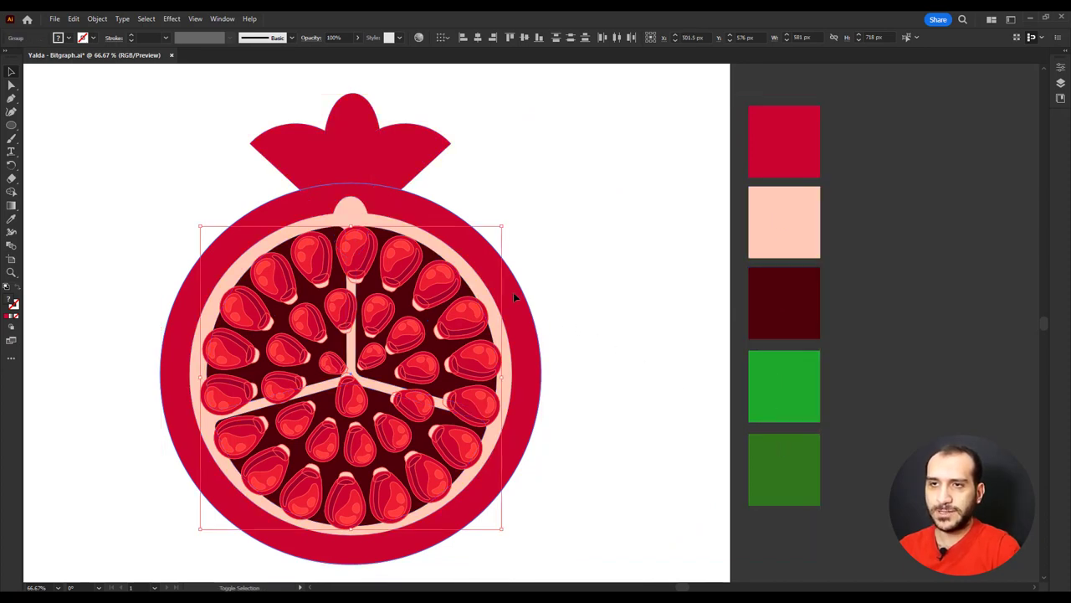
pyautogui.moveTo(285, 356); pyautogui.dragTo(284, 356)
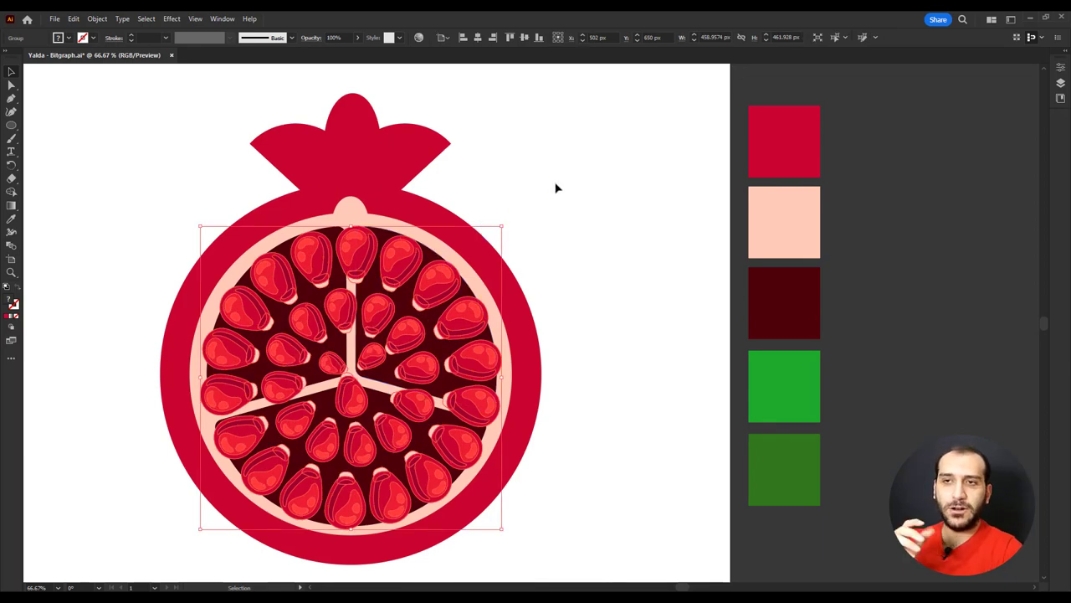
pyautogui.moveTo(369, 245); pyautogui.dragTo(502, 200)
pyautogui.hotkey('ctrl', 'z')
pyautogui.click(496, 164)
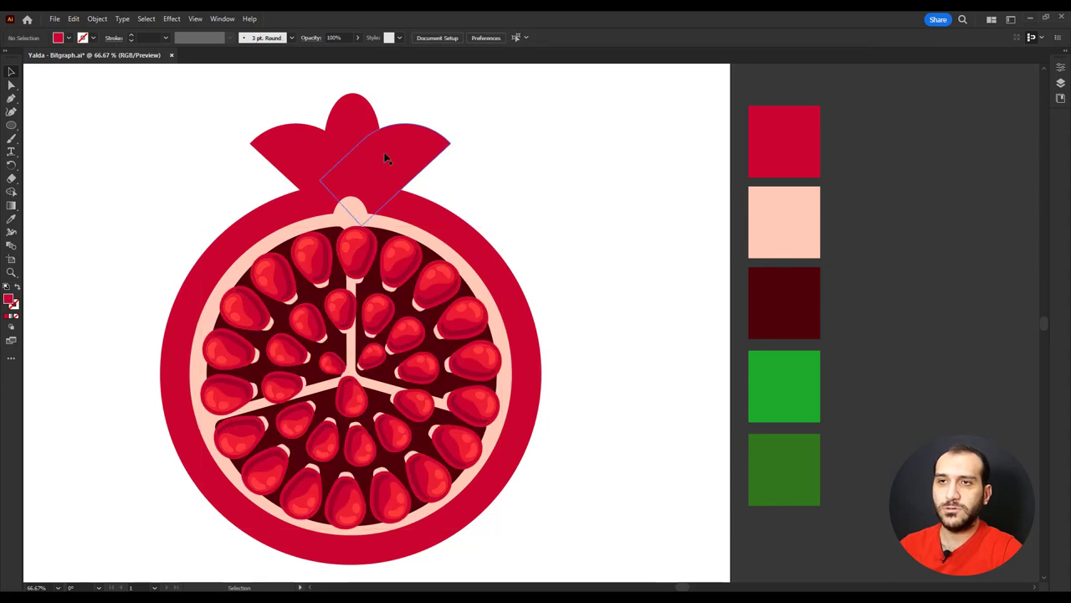
# Step: Ungroup the pomegranate body so the crown, rind and interior shapes are separate objects again
pyautogui.click(387, 155)
pyautogui.rightClick(386, 155)
pyautogui.click(445, 297)
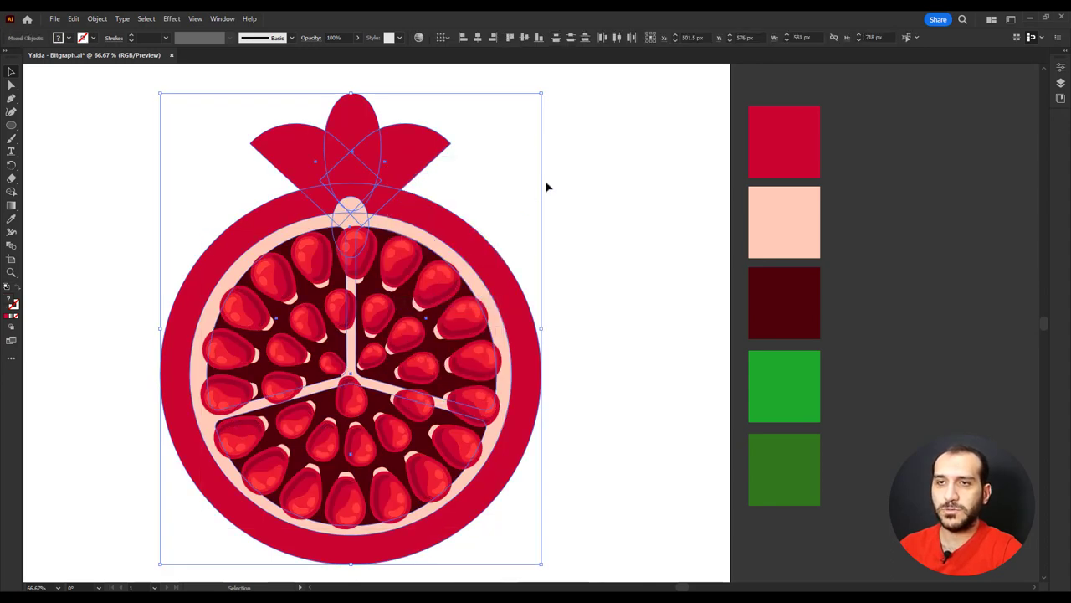
pyautogui.click(505, 196)
pyautogui.moveTo(464, 222); pyautogui.dragTo(530, 173)
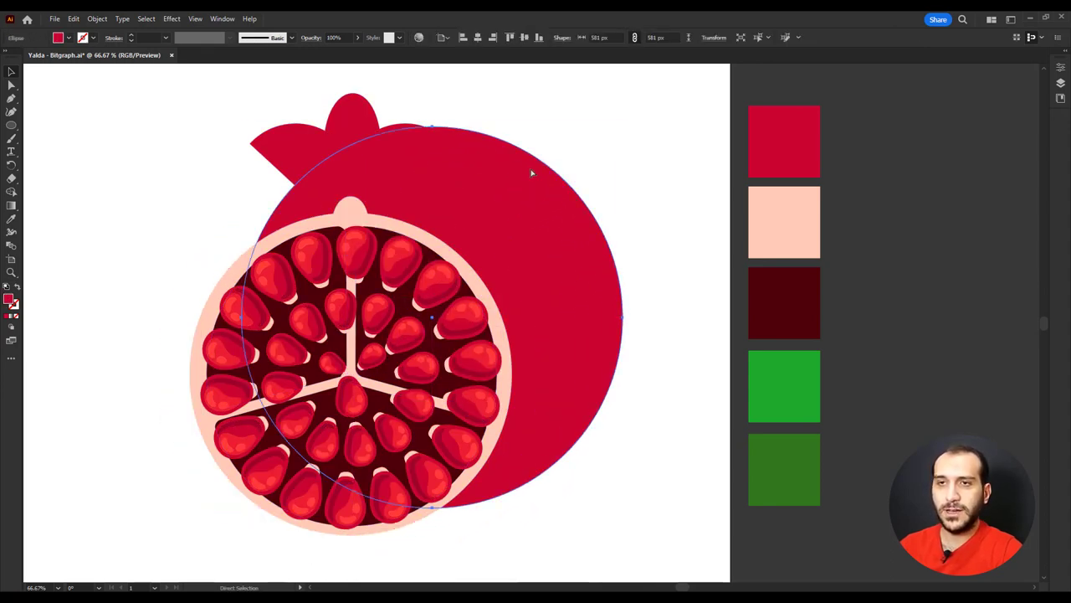
pyautogui.hotkey('ctrl', 'z')
pyautogui.click(583, 151)
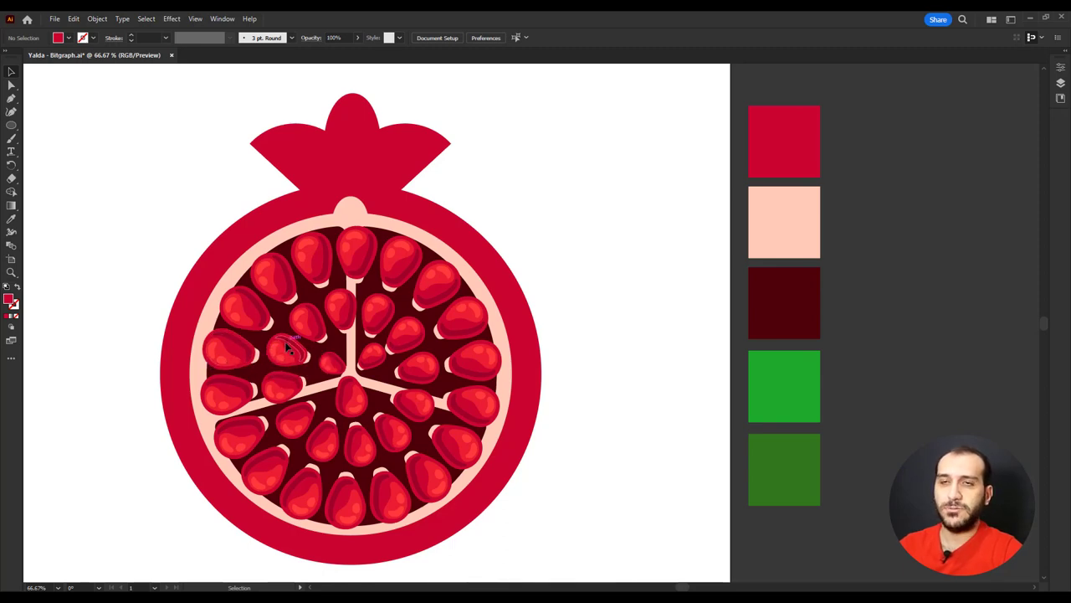
# Step: Paste a copy of the three maroon sections in front and bring it above the seeds
pyautogui.click(381, 285)
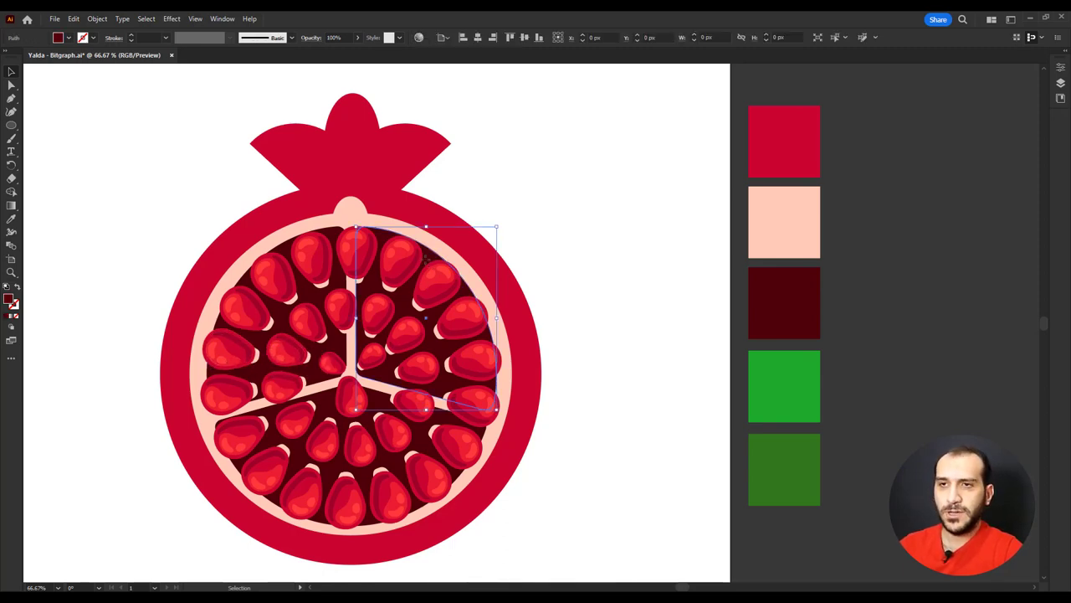
pyautogui.keyDown('shift'); pyautogui.click(319, 301); pyautogui.keyUp('shift')
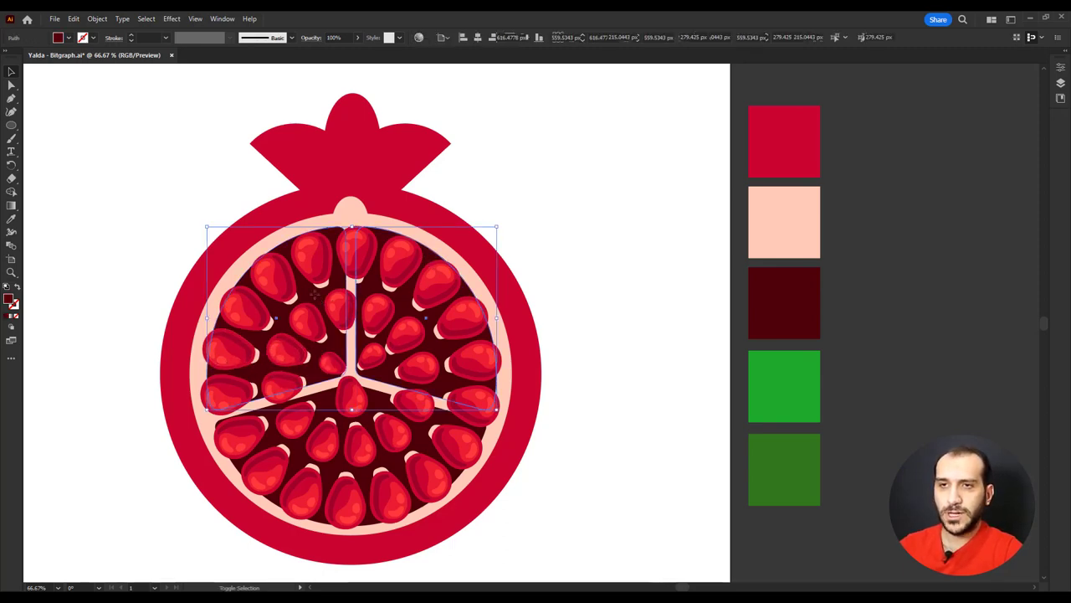
pyautogui.keyDown('shift'); pyautogui.click(335, 466); pyautogui.keyUp('shift')
pyautogui.press('a')
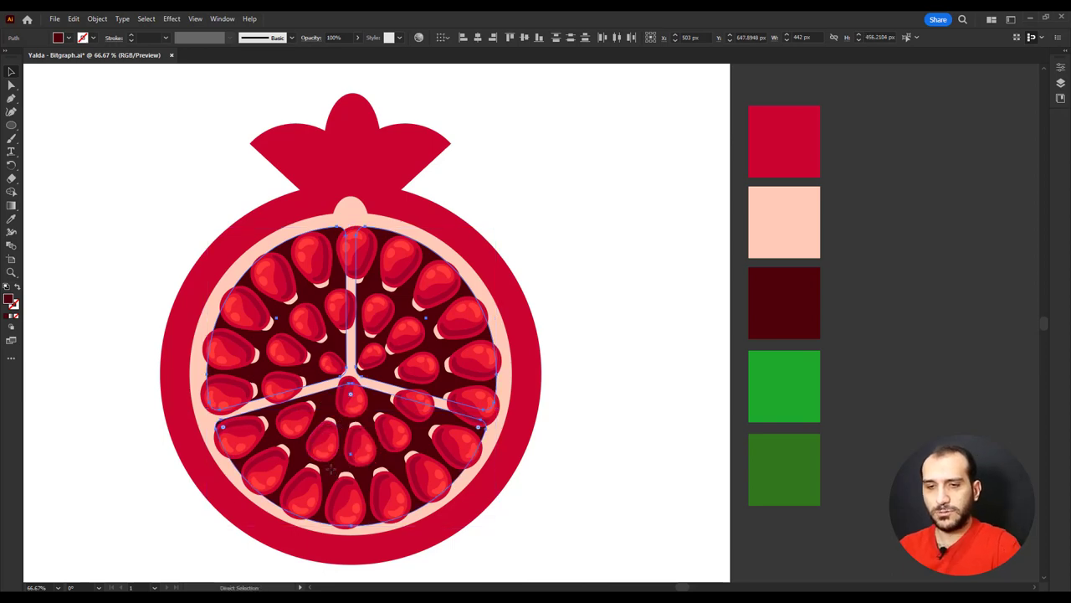
pyautogui.press('v')
pyautogui.rightClick(386, 378)
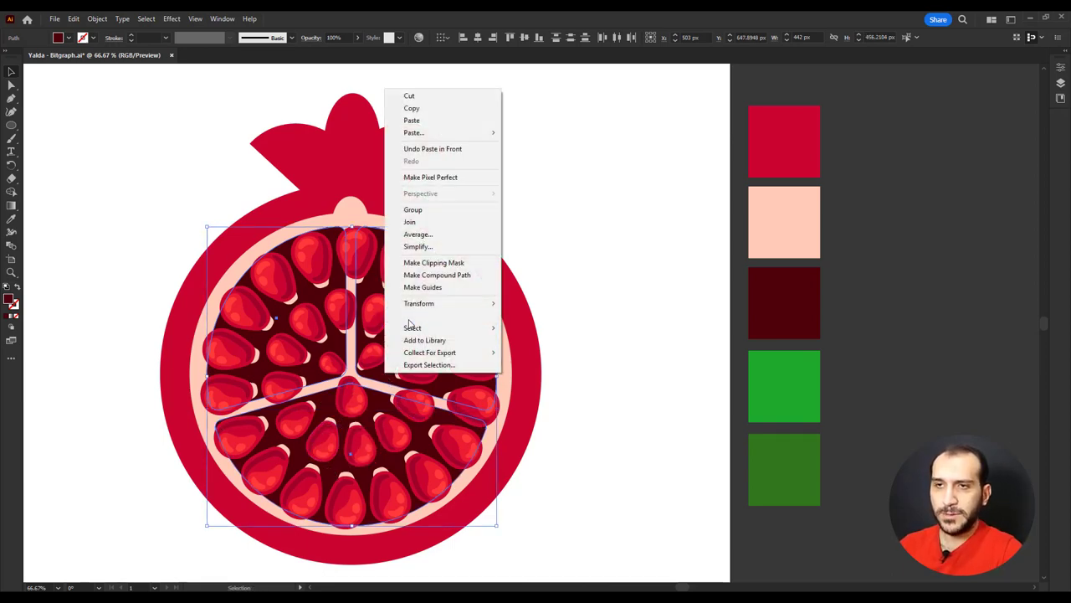
pyautogui.moveTo(432, 317)
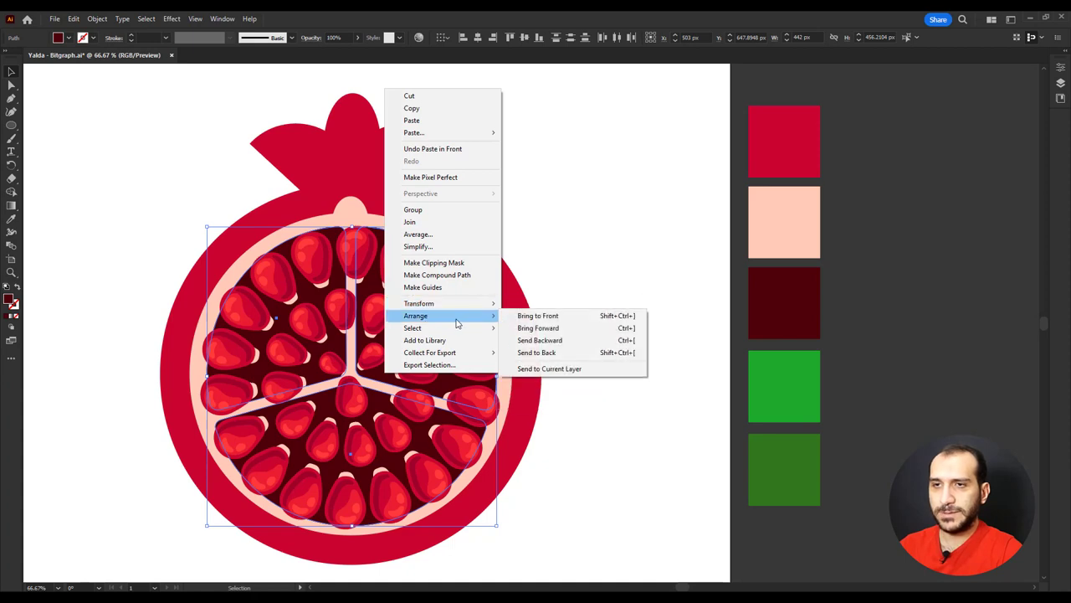
pyautogui.click(537, 315)
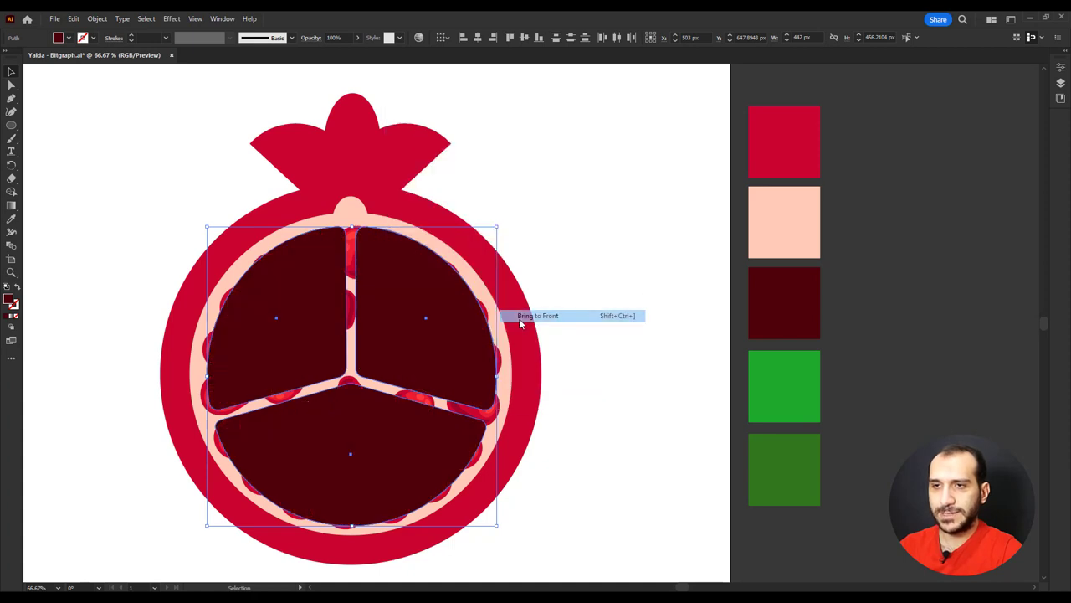
# Step: Combine the three front section copies into a compound path and use it as a clipping mask for the seed group
pyautogui.click(96, 18)
pyautogui.moveTo(211, 449)
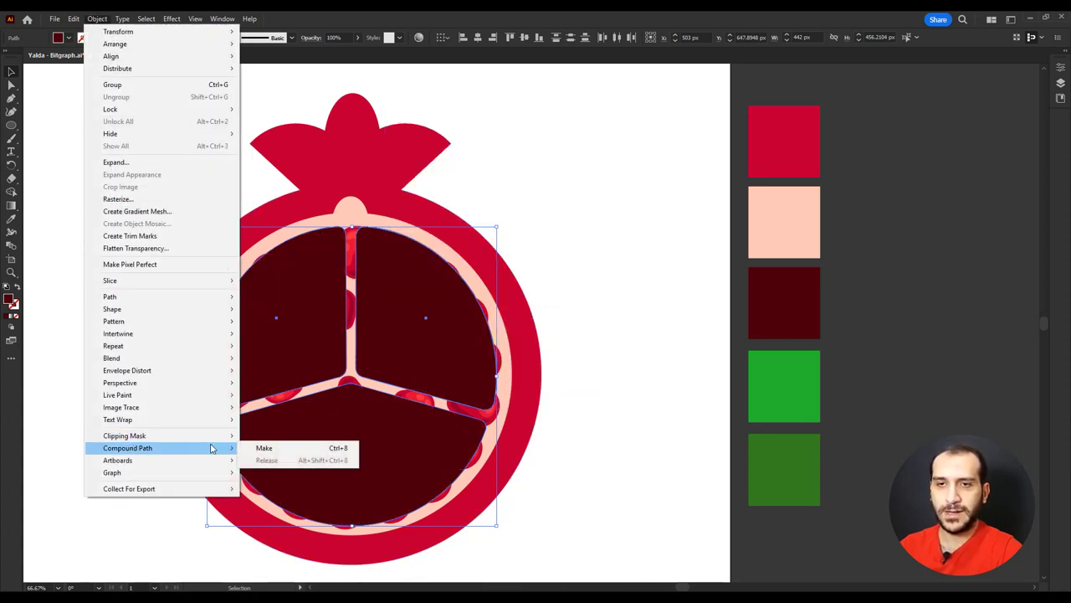
pyautogui.click(260, 448)
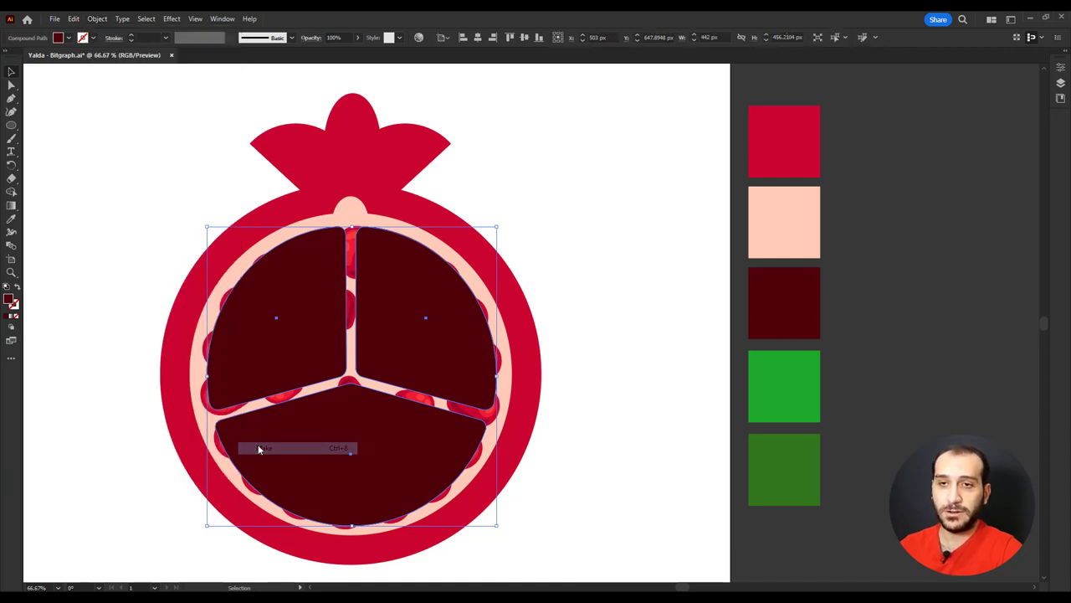
pyautogui.keyDown('shift'); pyautogui.click(487, 306); pyautogui.keyUp('shift')
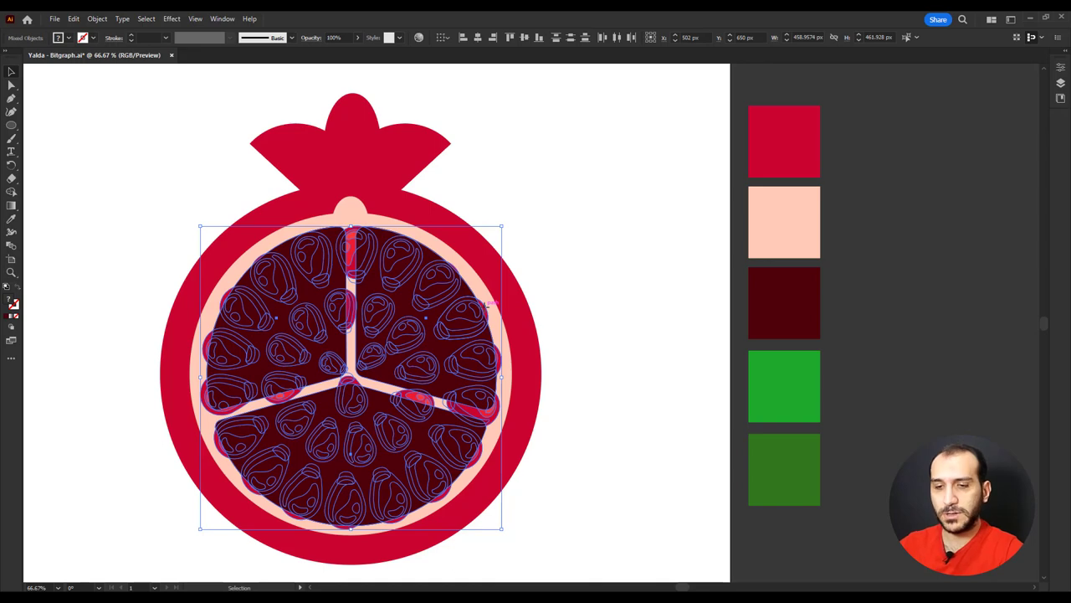
pyautogui.hotkey('ctrl', '7')
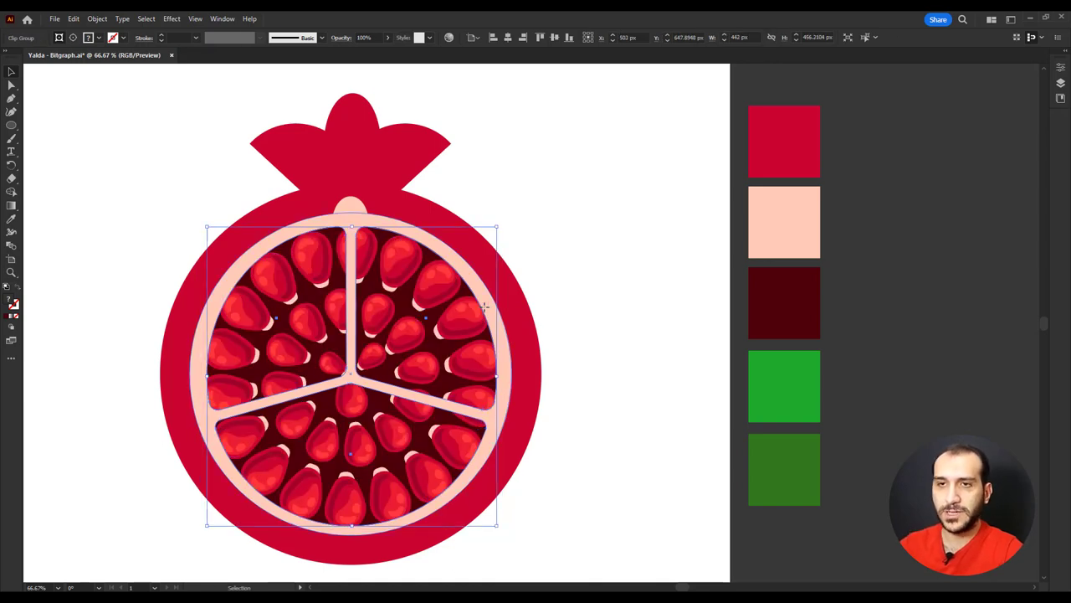
pyautogui.click(538, 199)
pyautogui.scroll(-2, 538, 200)
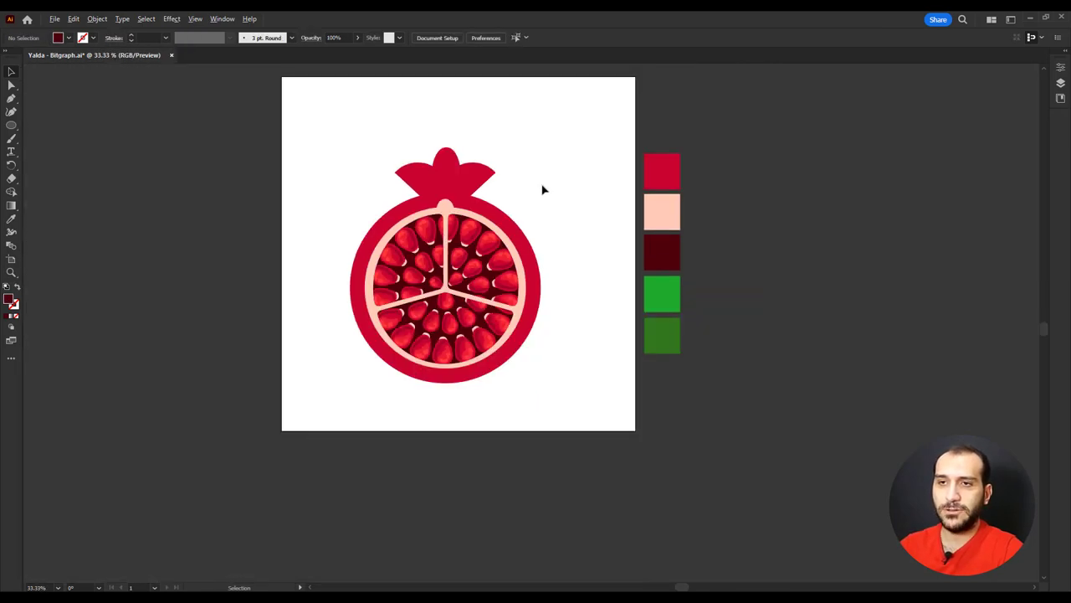
pyautogui.moveTo(567, 136); pyautogui.dragTo(300, 428)
pyautogui.click(601, 237)
# Step: Draw a curved Pen path along the right side of the rind, about 125 px wide and 376 px tall
pyautogui.scroll(2, 601, 237)
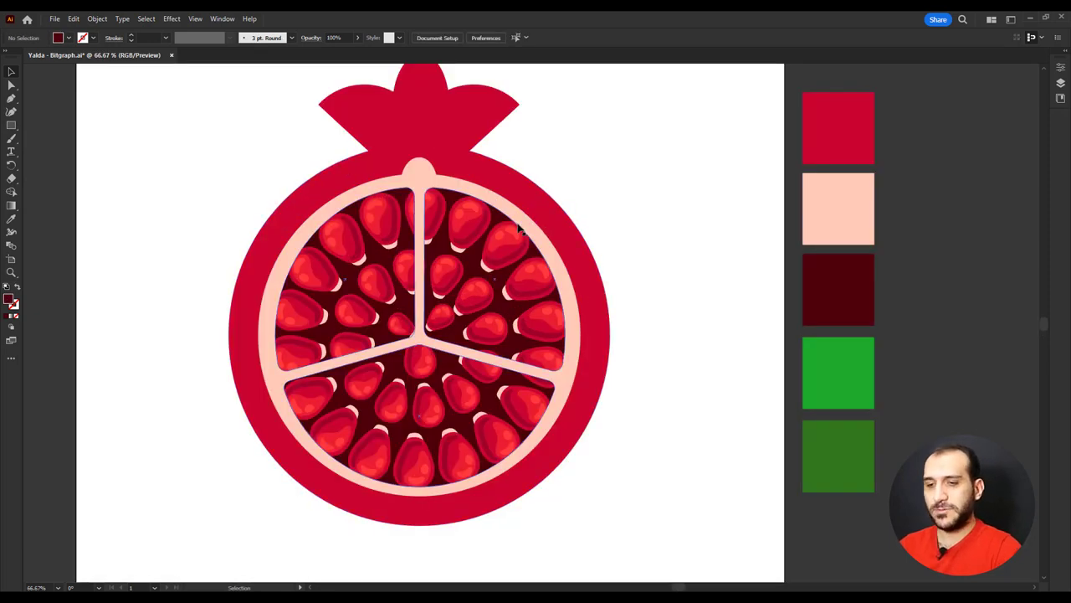
pyautogui.press('p')
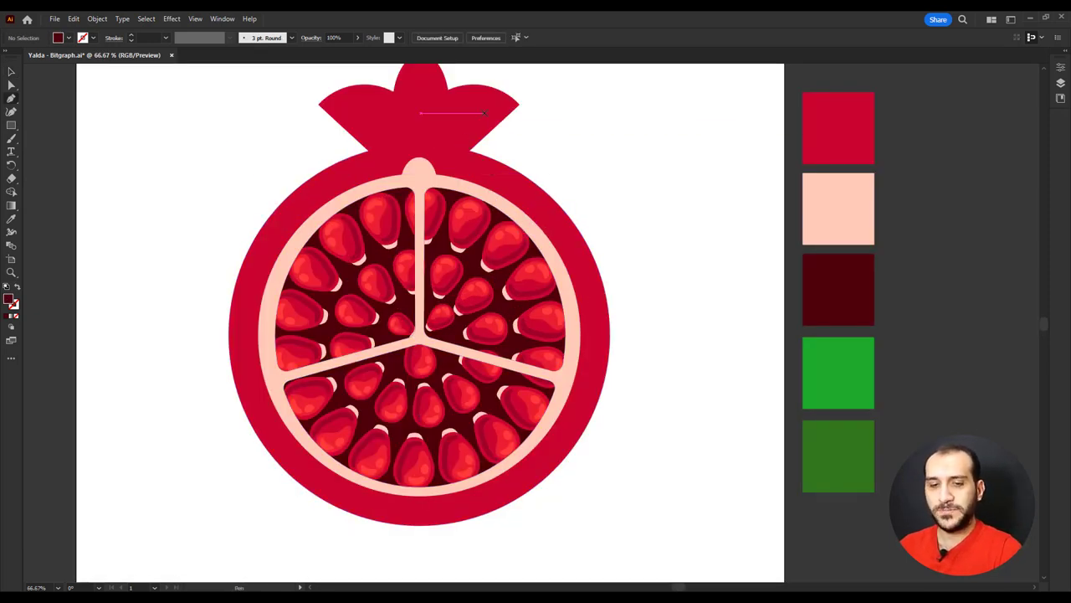
pyautogui.click(508, 188)
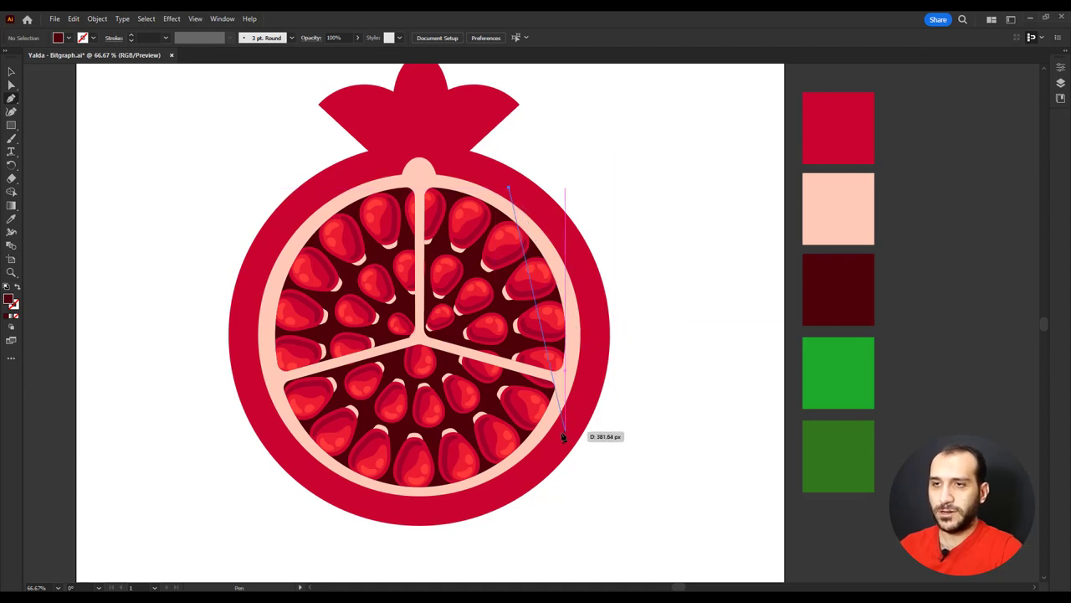
pyautogui.moveTo(563, 436); pyautogui.dragTo(462, 509)
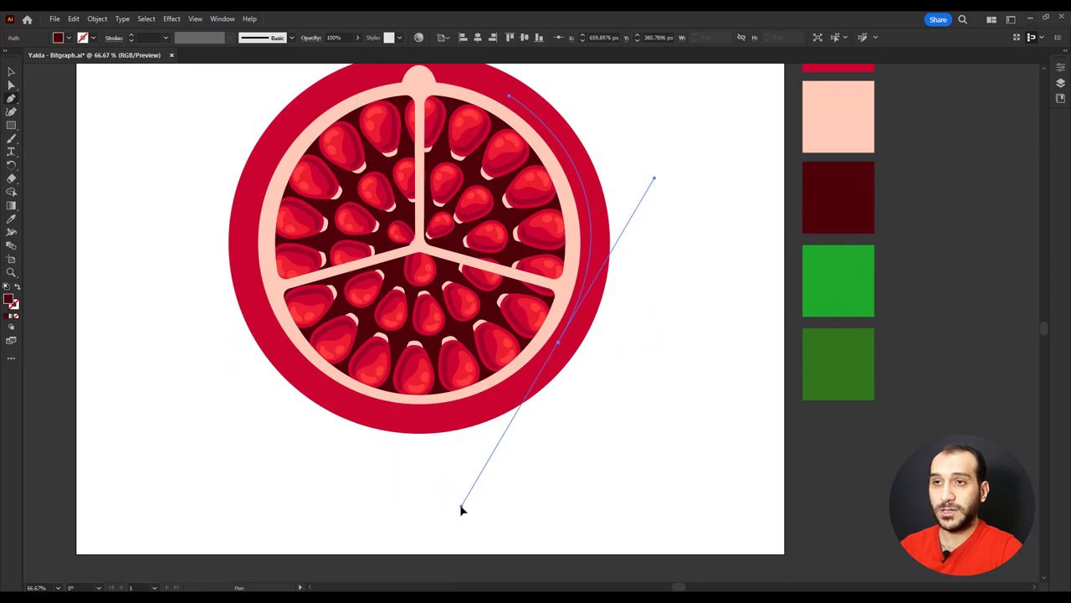
pyautogui.moveTo(461, 509); pyautogui.dragTo(461, 509)
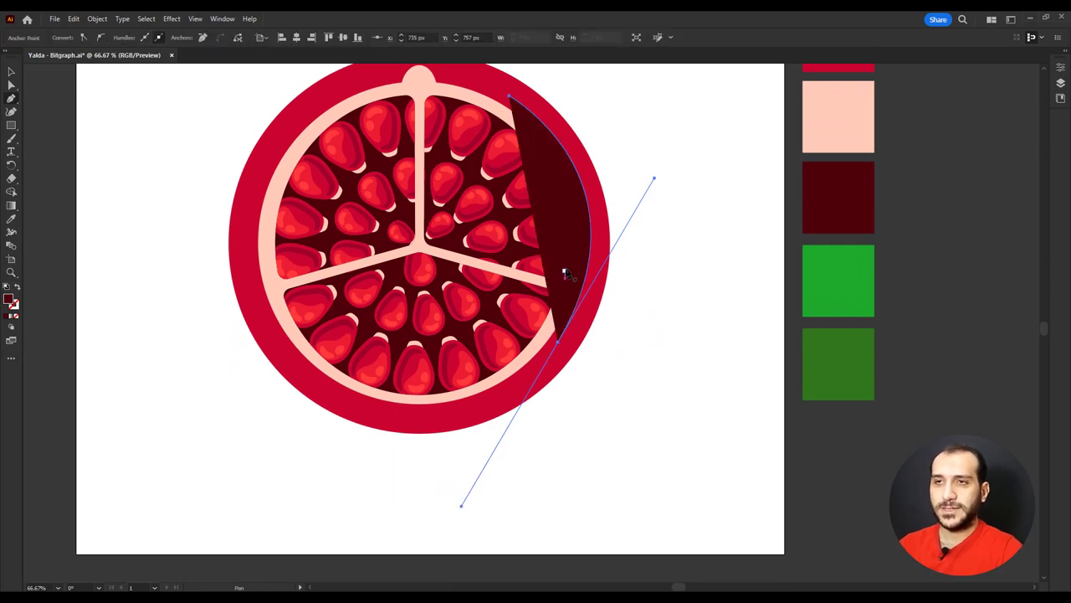
pyautogui.press('v')
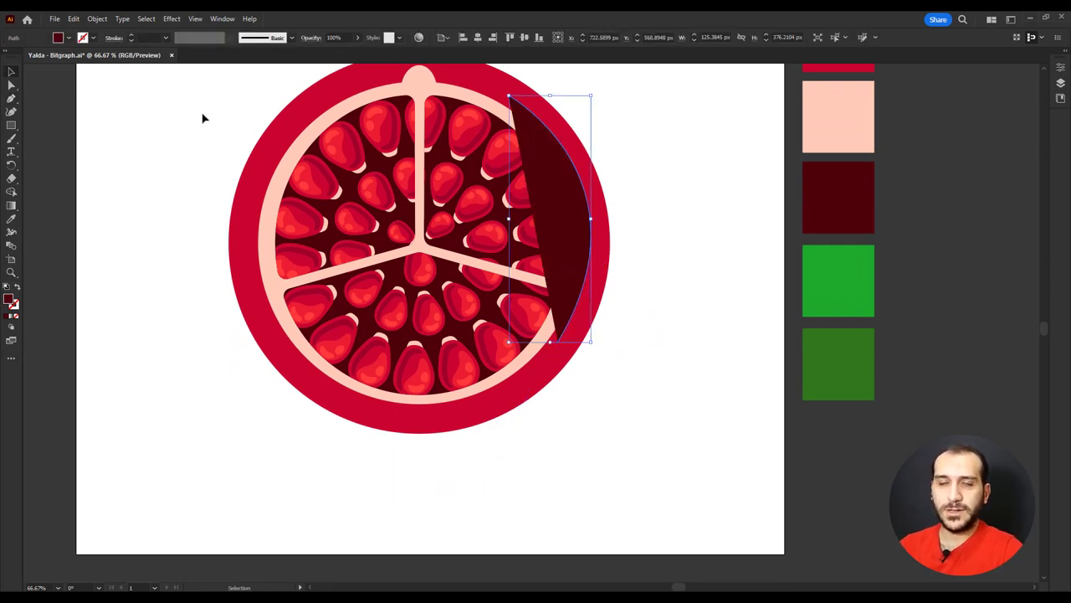
# Step: Turn the curve's maroon fill into a 3 pt stroke with a width profile that tapers at both ends
pyautogui.hotkey('shift', 'x')
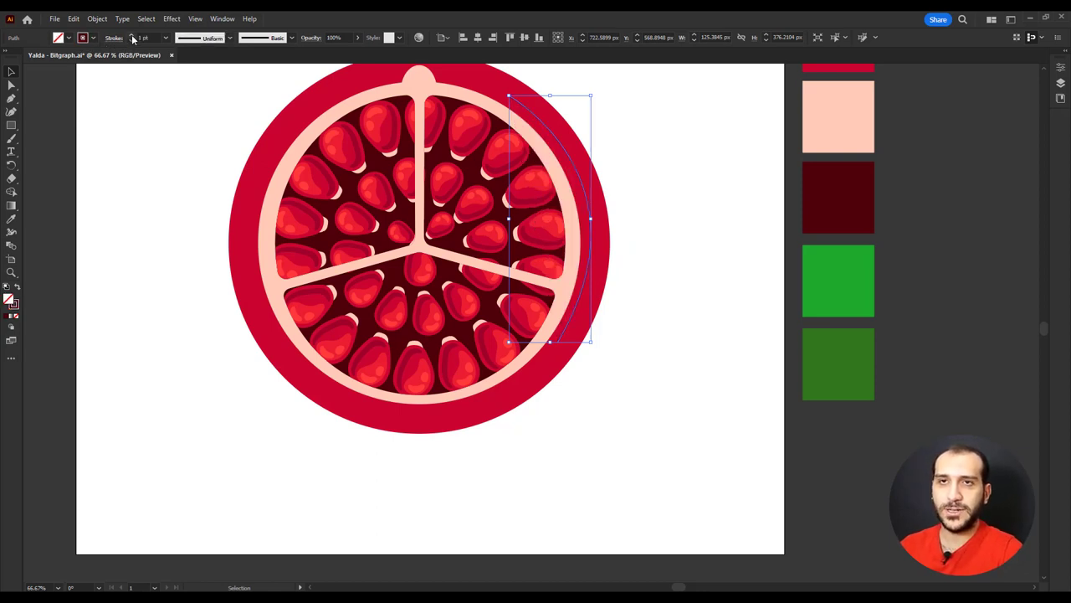
pyautogui.click(132, 36)
pyautogui.click(132, 36)
pyautogui.click(203, 37)
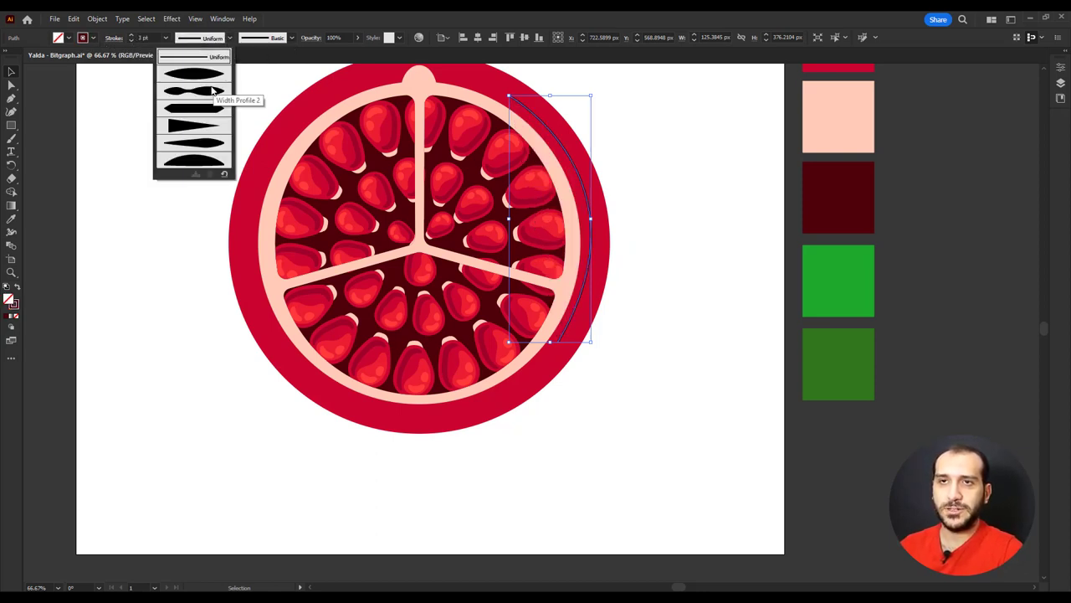
pyautogui.click(198, 75)
pyautogui.click(188, 164)
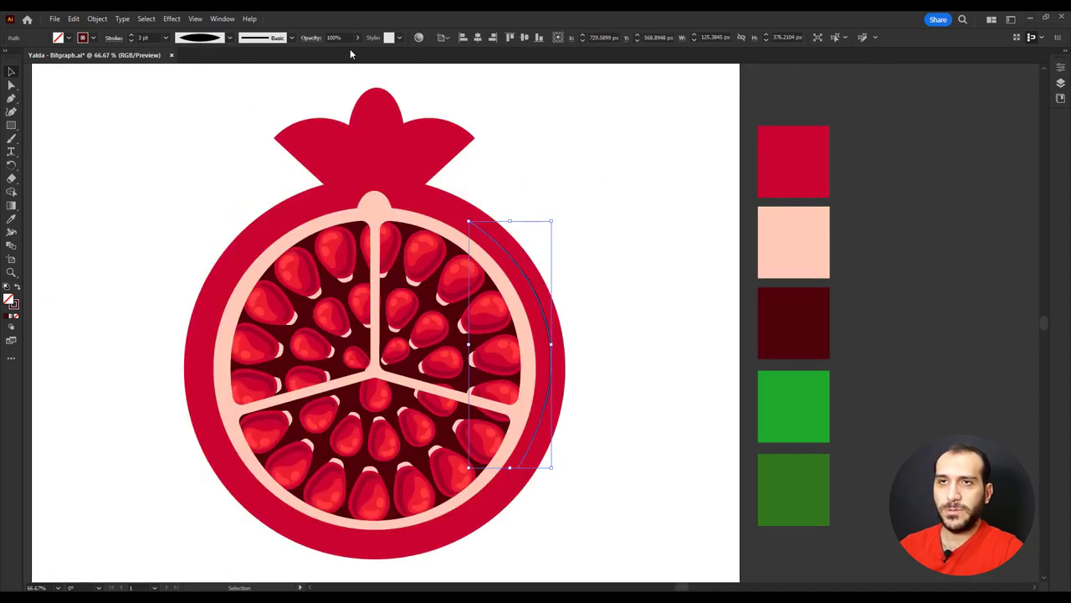
# Step: Set the rind detail line's opacity to 20% and move the whole pomegranate off the artboard, to its left side
pyautogui.click(334, 37)
pyautogui.write('2')
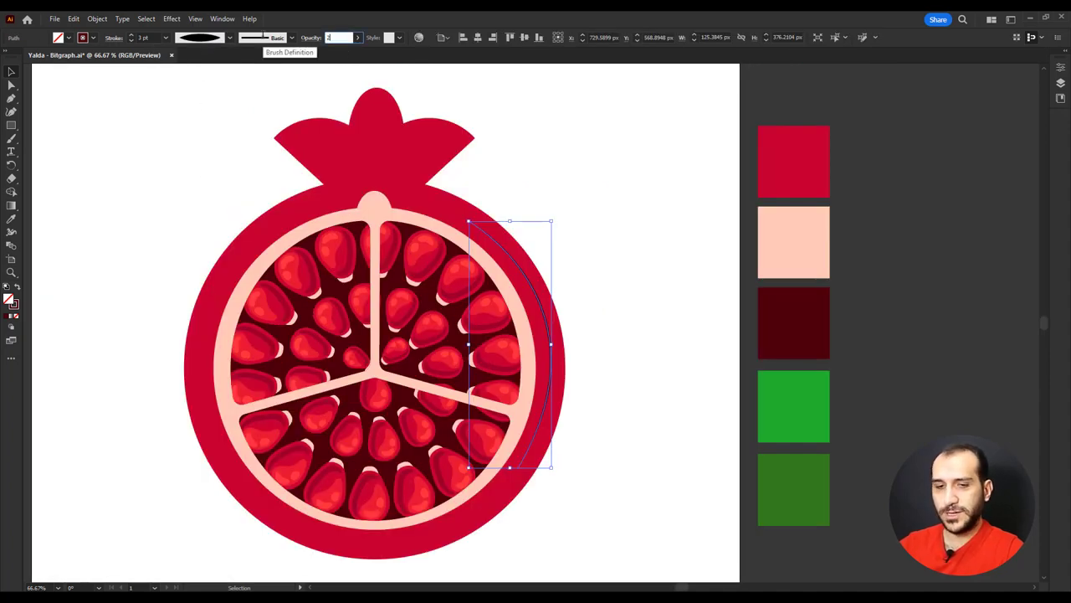
pyautogui.write('0')
pyautogui.click(540, 160)
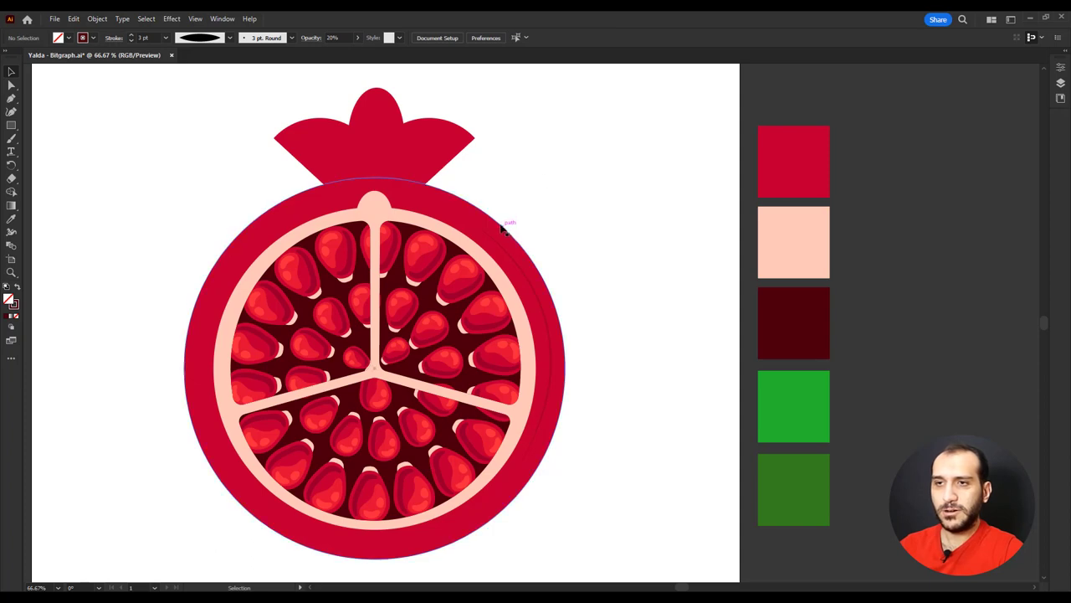
pyautogui.scroll(-1, 482, 332)
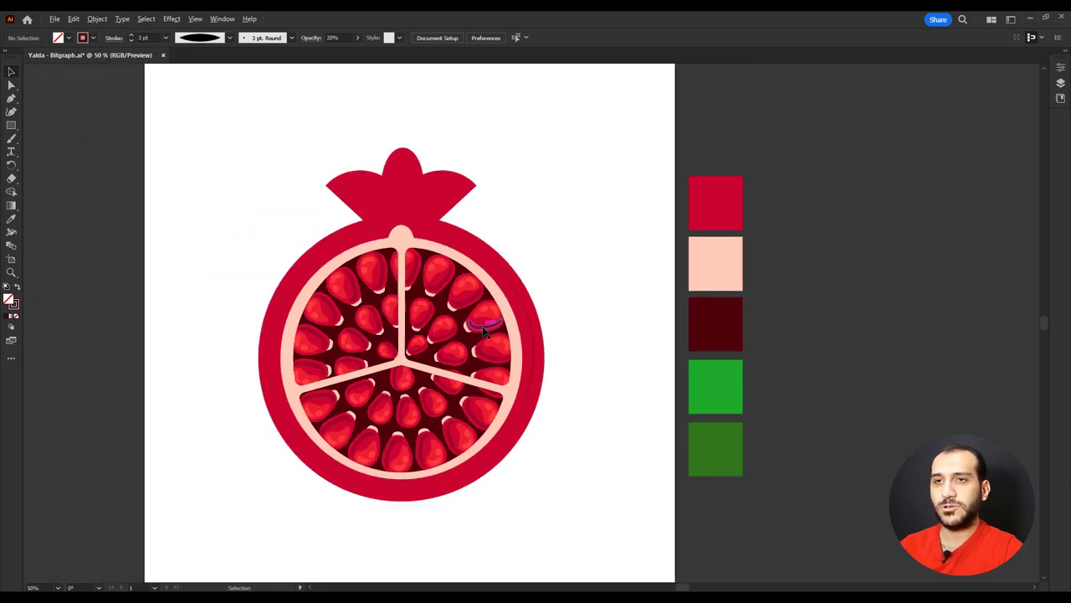
pyautogui.moveTo(562, 148); pyautogui.dragTo(228, 484)
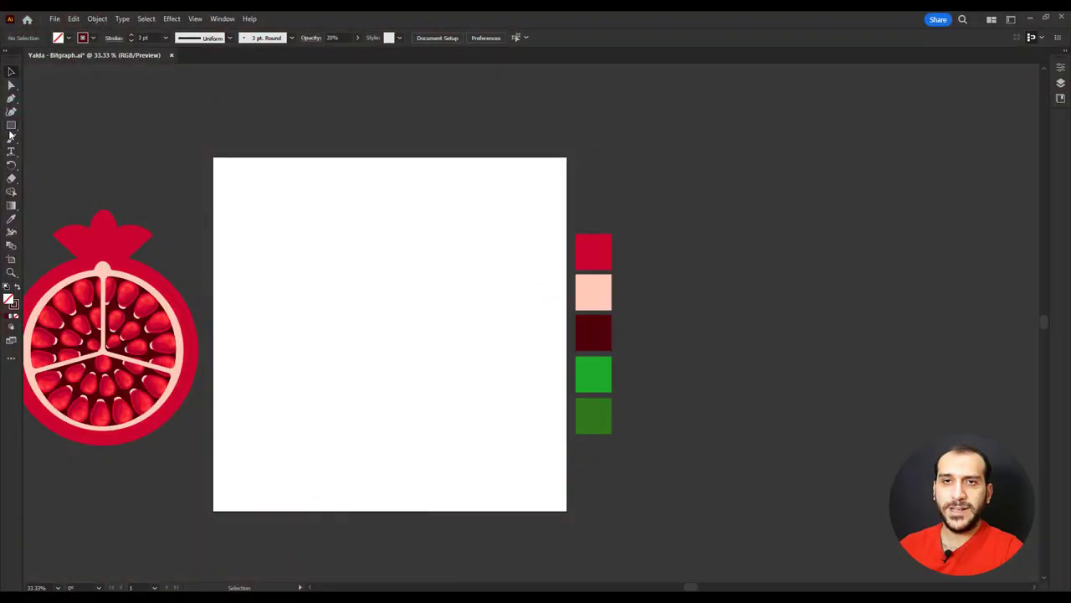
# Step: Draw a tall rectangle about 72 px wide and 721 px high near the artboard's left edge and fill it with the palette's light green
pyautogui.click(11, 125)
pyautogui.click(37, 126)
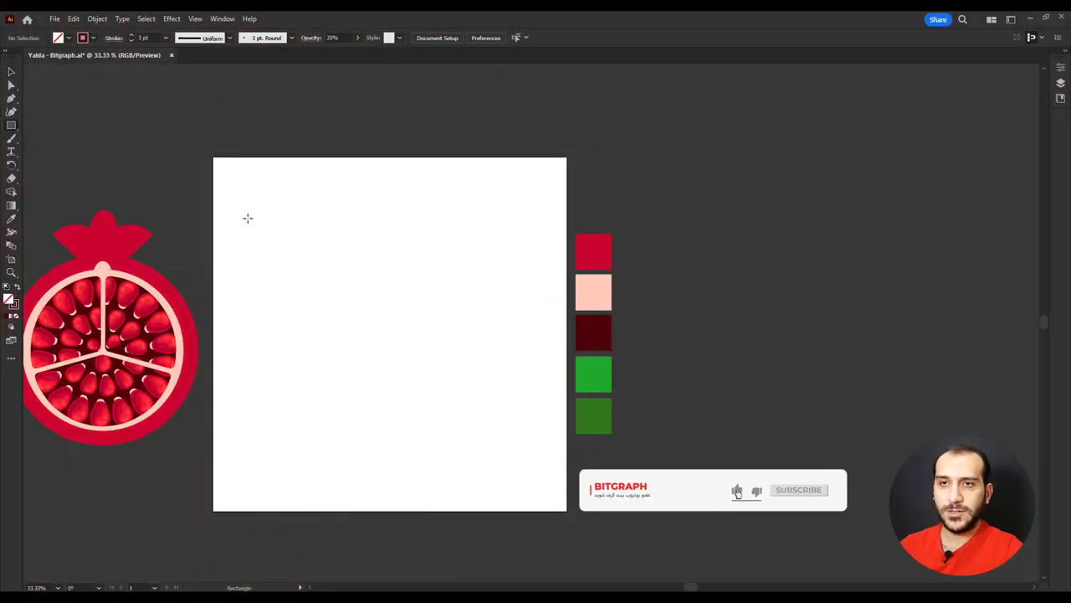
pyautogui.moveTo(230, 205); pyautogui.dragTo(253, 441)
pyautogui.hotkey('shift', 'x')
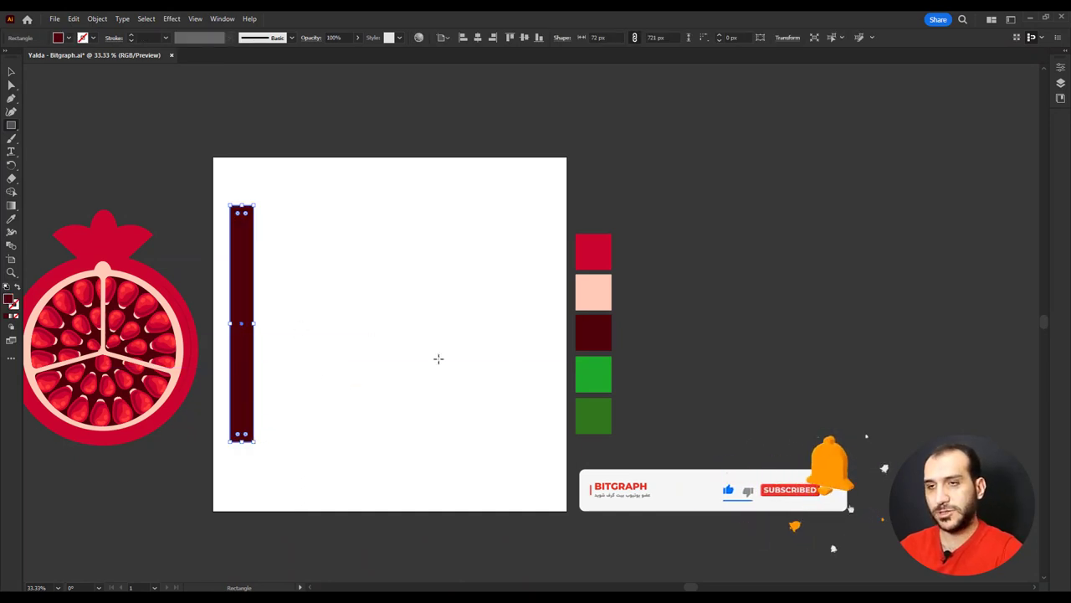
pyautogui.press('i')
pyautogui.click(594, 373)
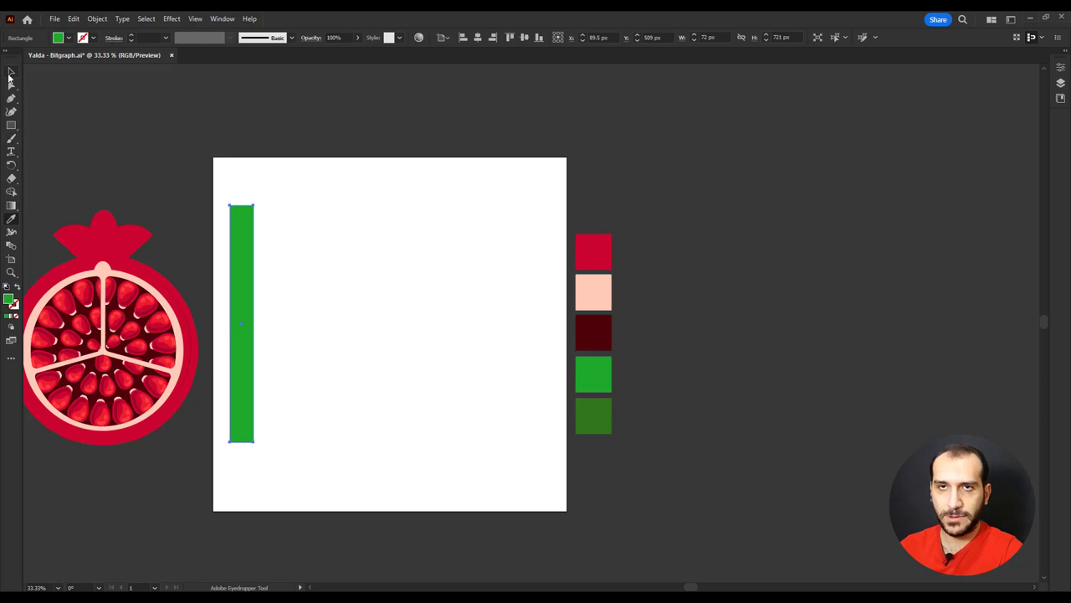
# Step: Apply a Roughen effect to the green bar with relative size 3%, detail 5 per inch and smooth points
pyautogui.click(11, 72)
pyautogui.click(171, 18)
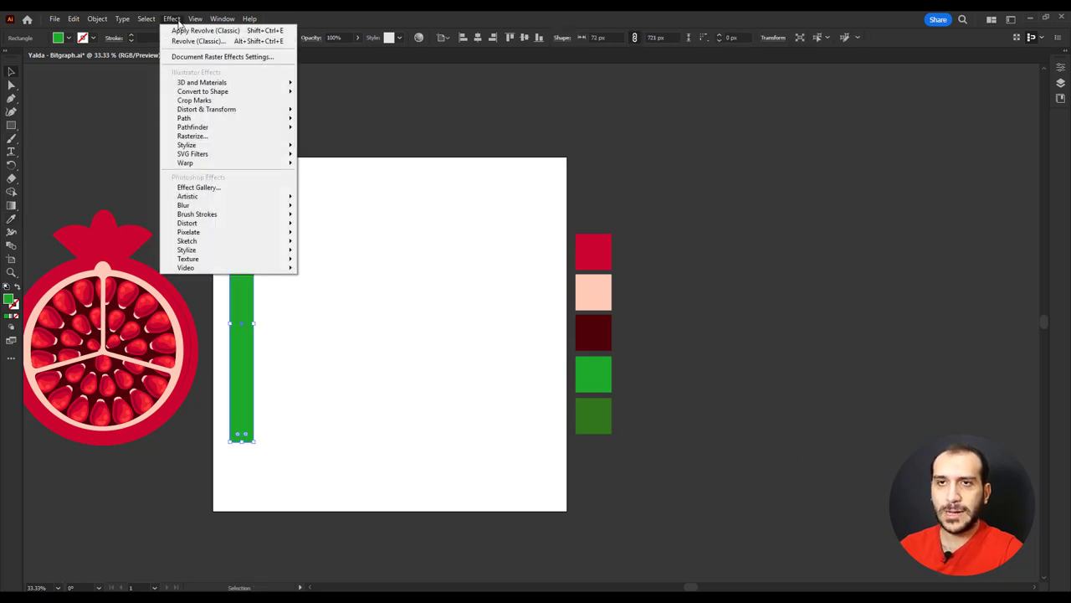
pyautogui.moveTo(203, 93)
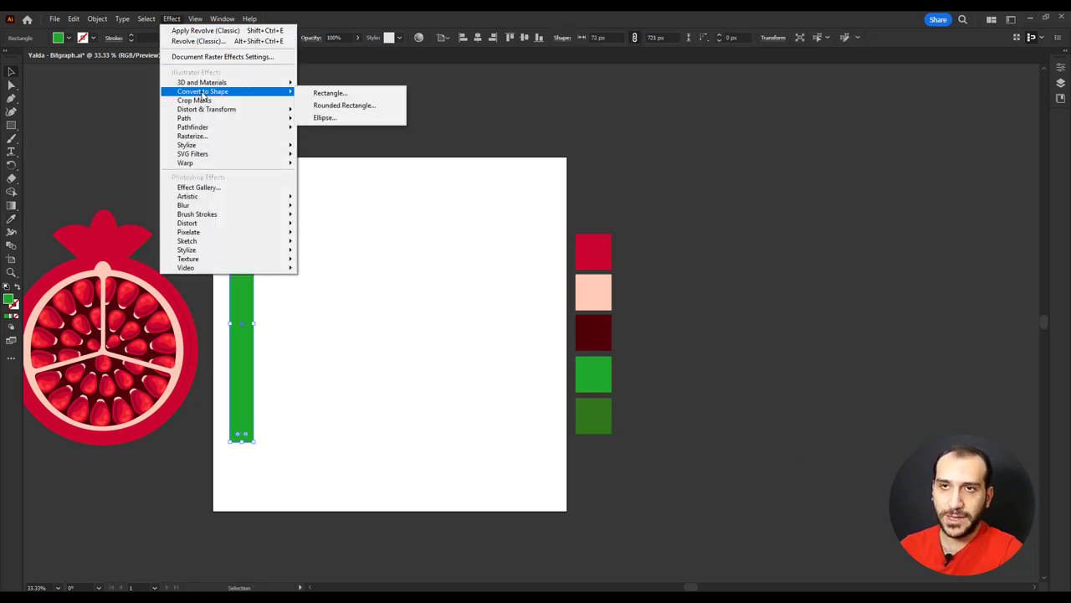
pyautogui.moveTo(224, 111)
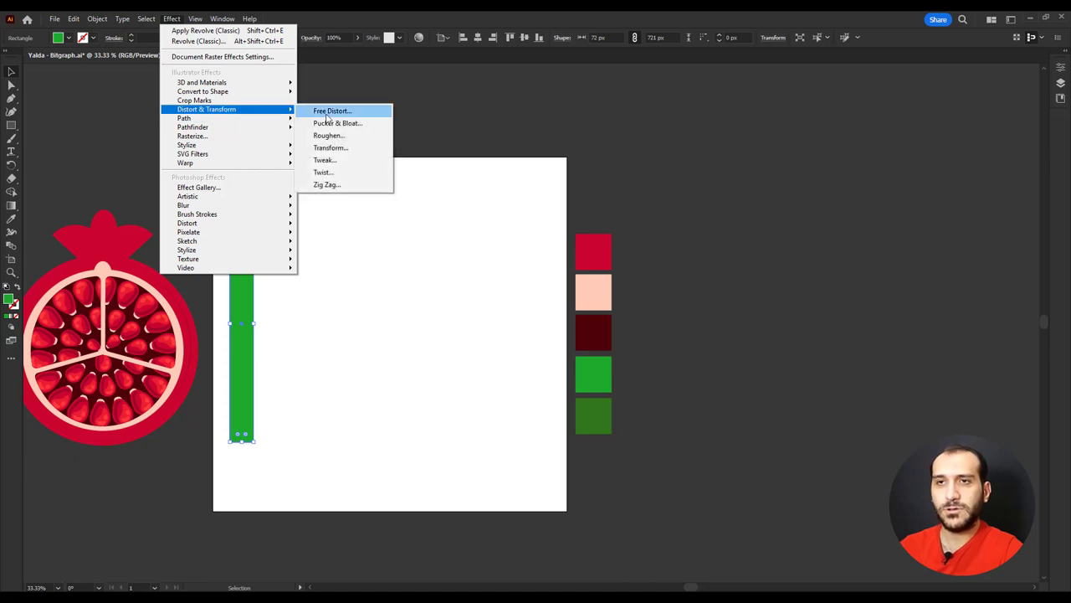
pyautogui.click(328, 135)
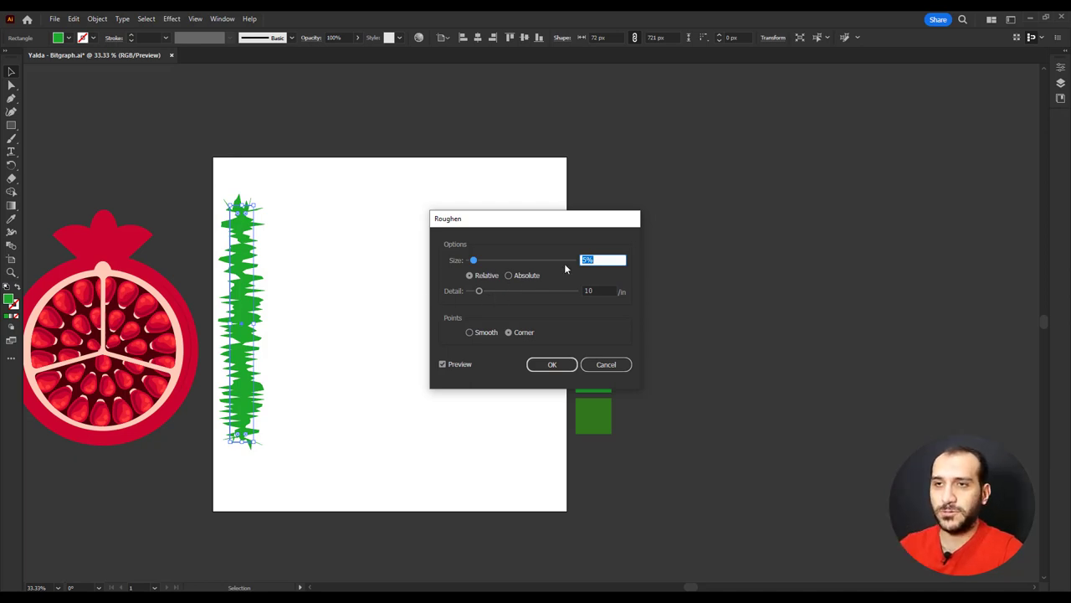
pyautogui.write('3')
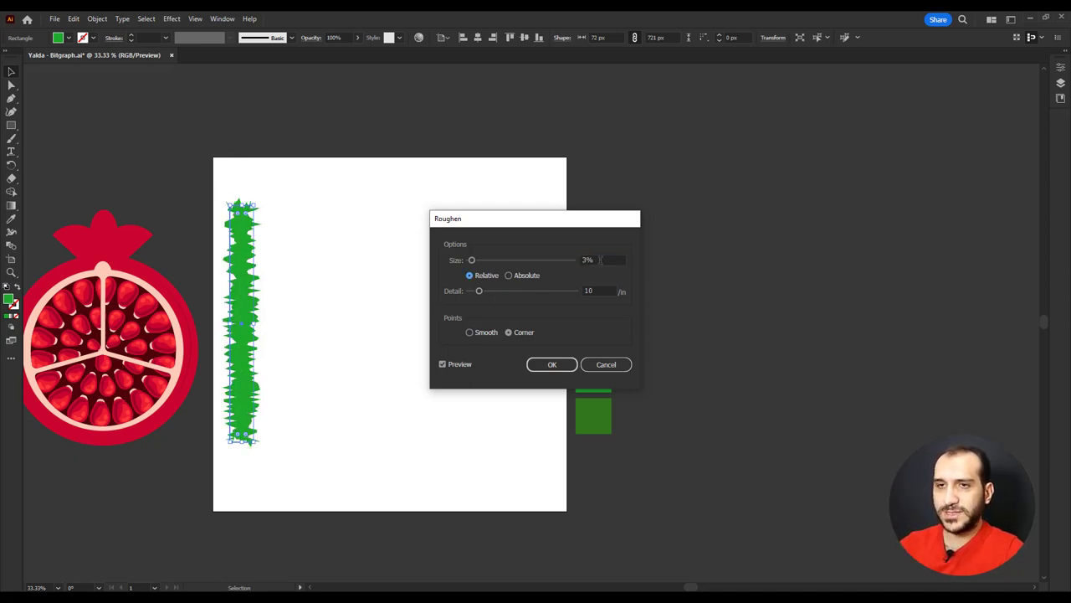
pyautogui.moveTo(595, 291); pyautogui.dragTo(581, 292)
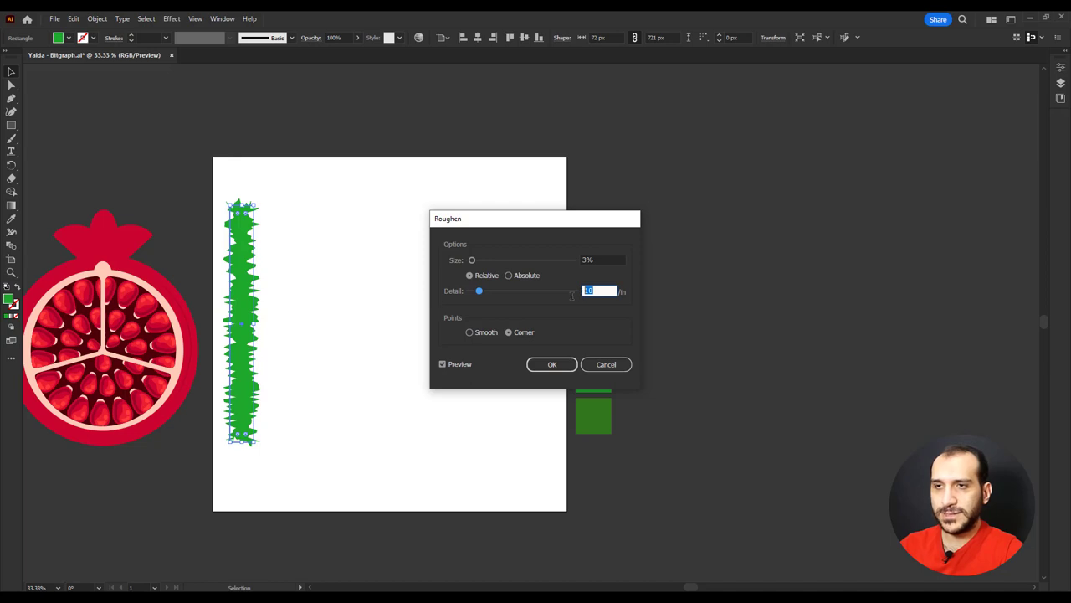
pyautogui.write('5')
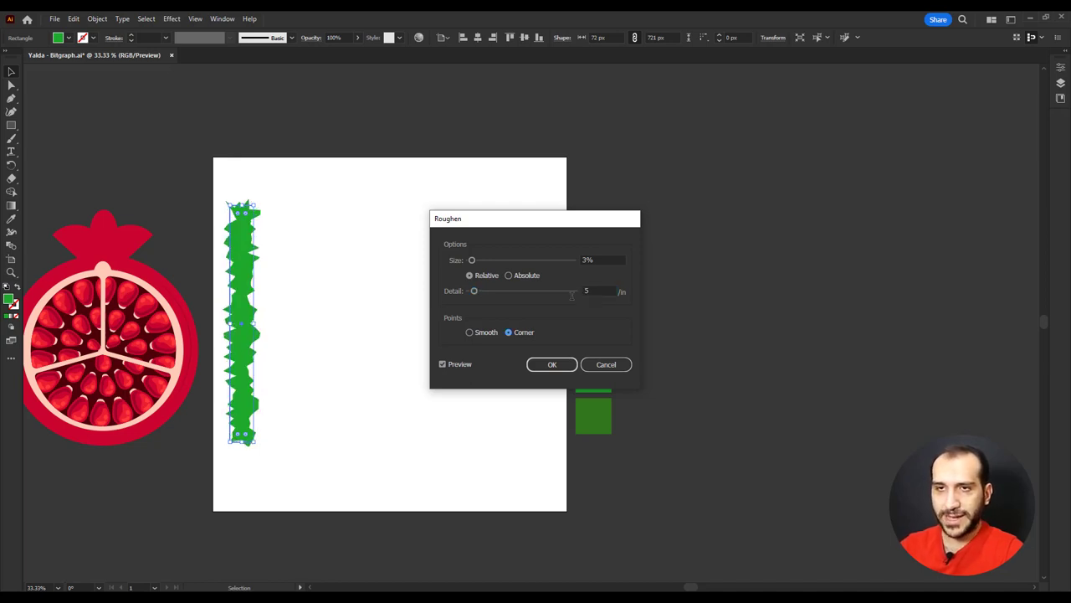
pyautogui.moveTo(593, 290); pyautogui.dragTo(581, 292)
pyautogui.write('4')
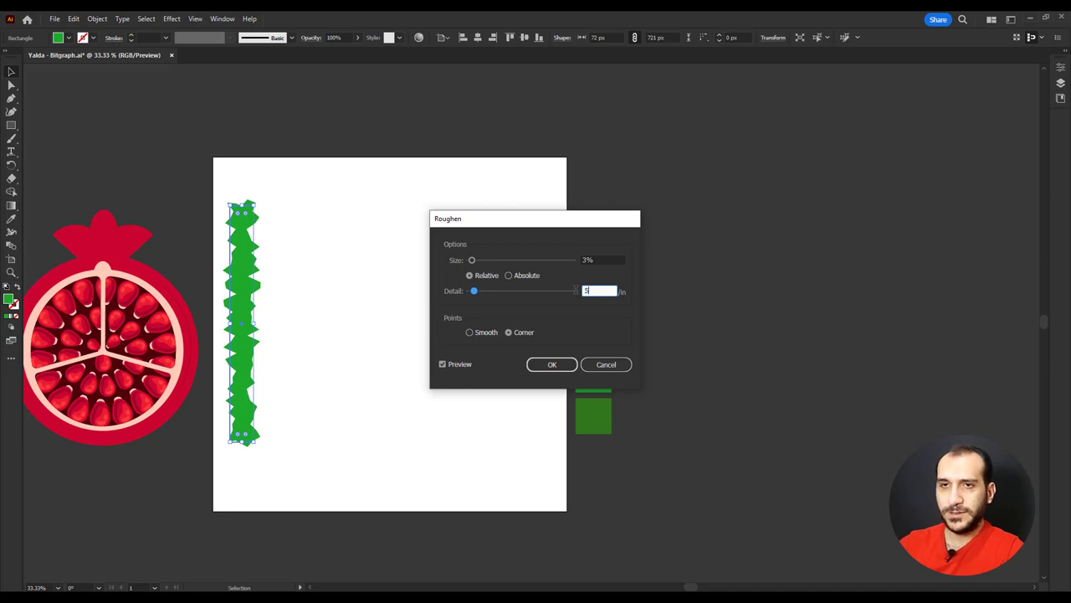
pyautogui.press('Tab')
pyautogui.click(470, 333)
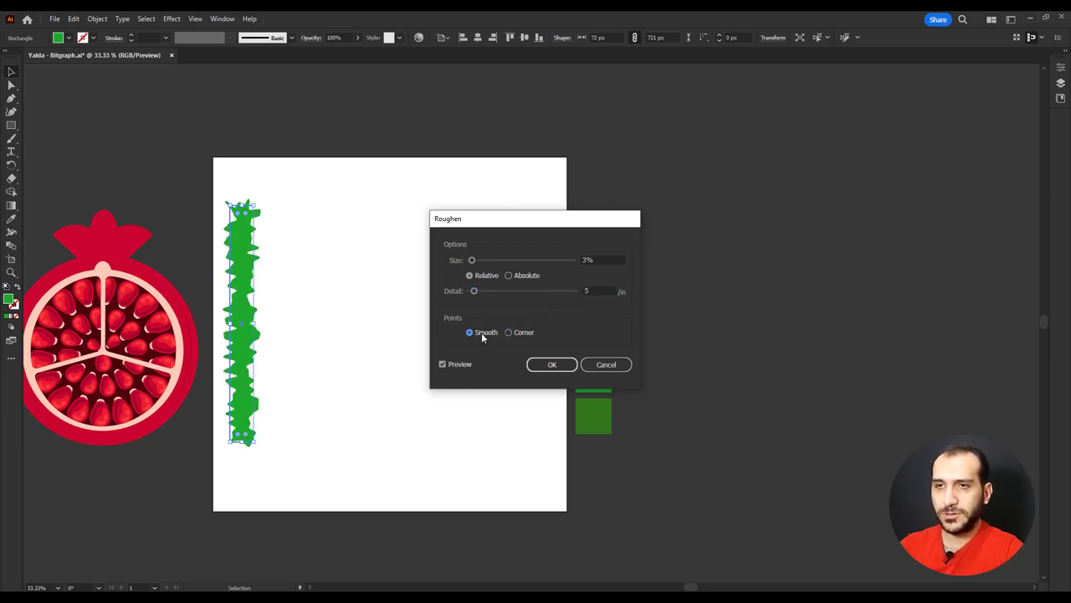
pyautogui.click(488, 332)
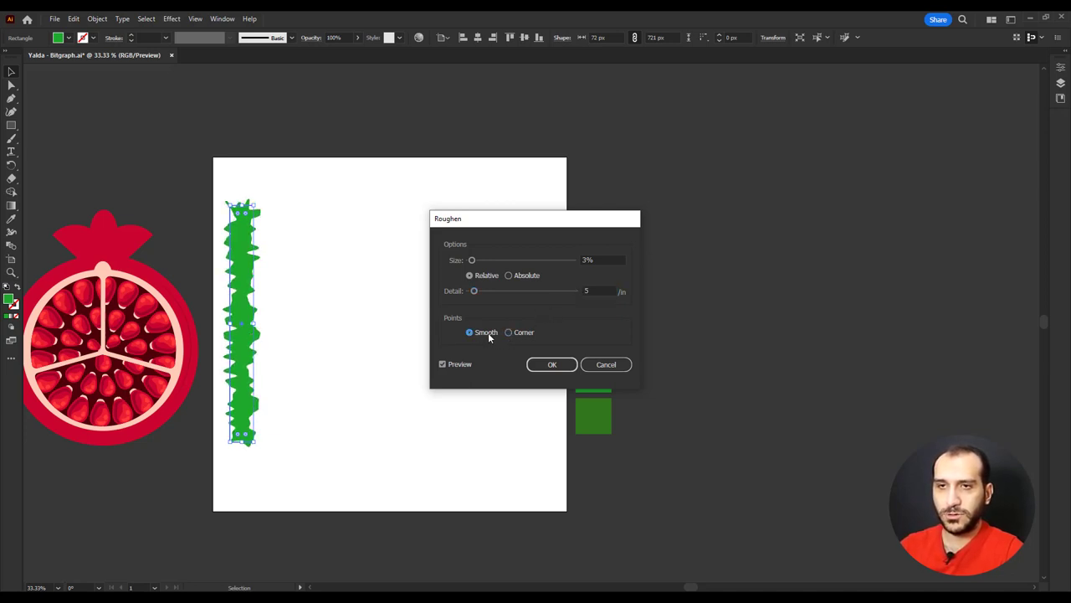
pyautogui.click(545, 364)
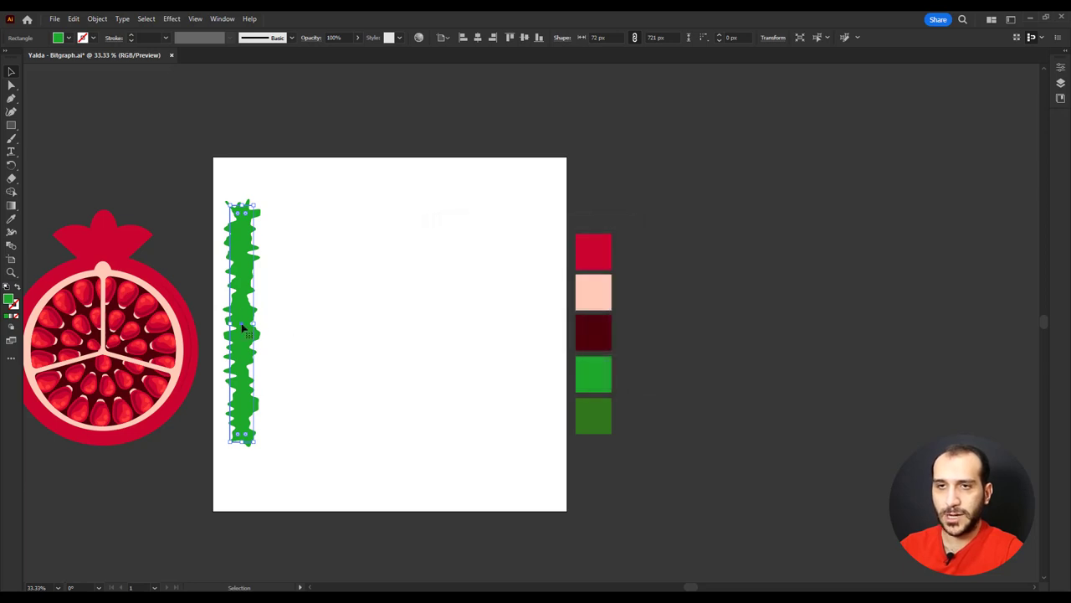
# Step: Duplicate the roughened bar to the right and repeat the copy at equal spacing to make a row of nine bars
pyautogui.moveTo(249, 321); pyautogui.dragTo(283, 321)
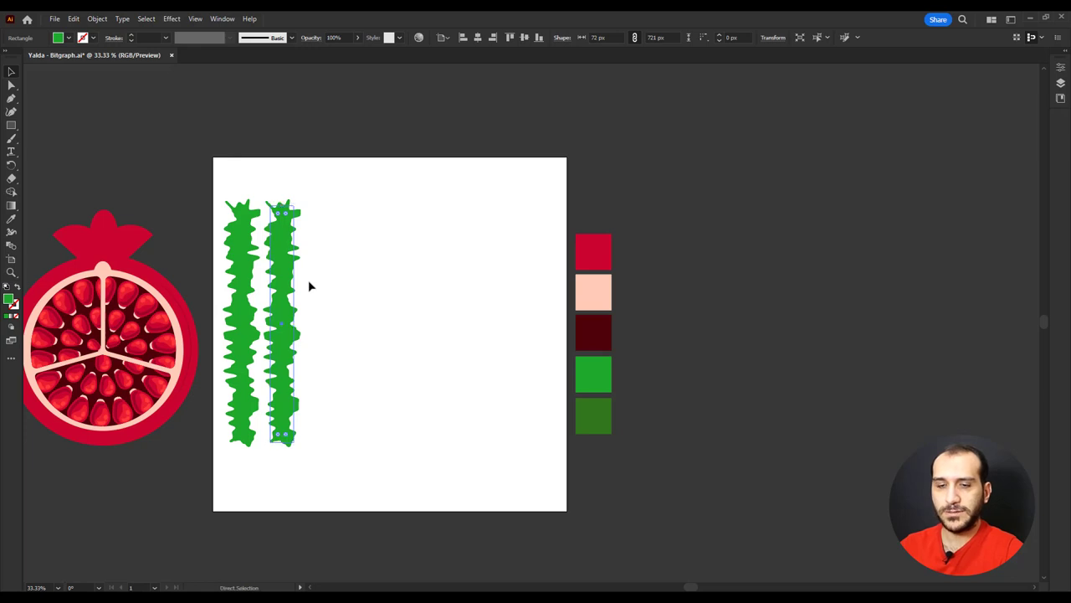
pyautogui.hotkey('ctrl', 'd')
pyautogui.hotkey('ctrl', 'd')
pyautogui.hotkey('ctrl', 'd')
pyautogui.hotkey('ctrl', 'd')
pyautogui.hotkey('ctrl', 'd')
pyautogui.hotkey('ctrl', 'd')
pyautogui.hotkey('ctrl', 'd')
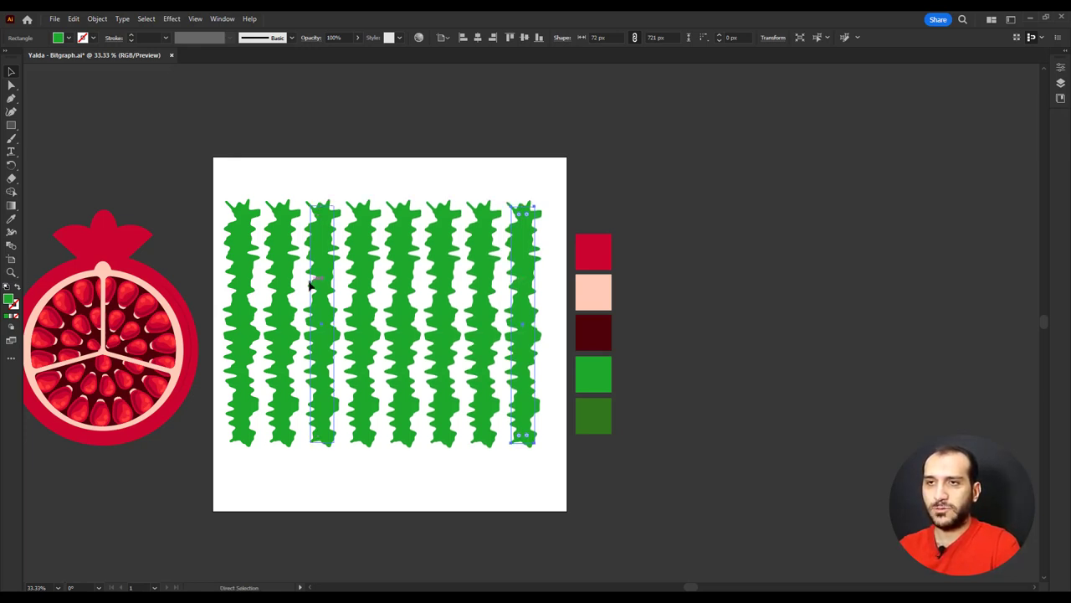
# Step: Expand the appearance of all nine roughened bars
pyautogui.moveTo(238, 182); pyautogui.dragTo(474, 310)
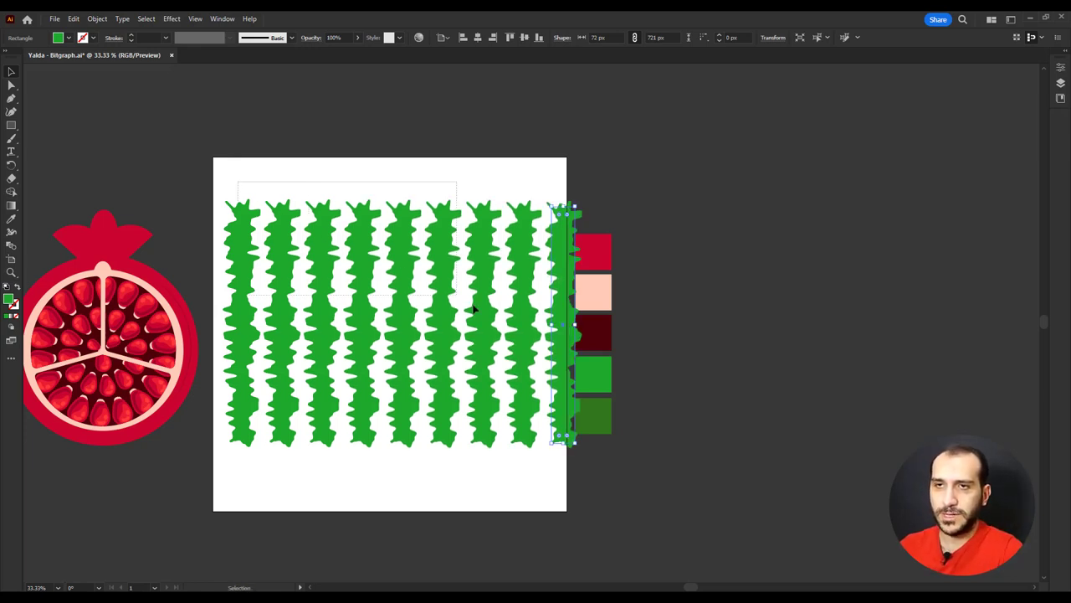
pyautogui.moveTo(540, 352); pyautogui.dragTo(564, 367)
pyautogui.click(97, 18)
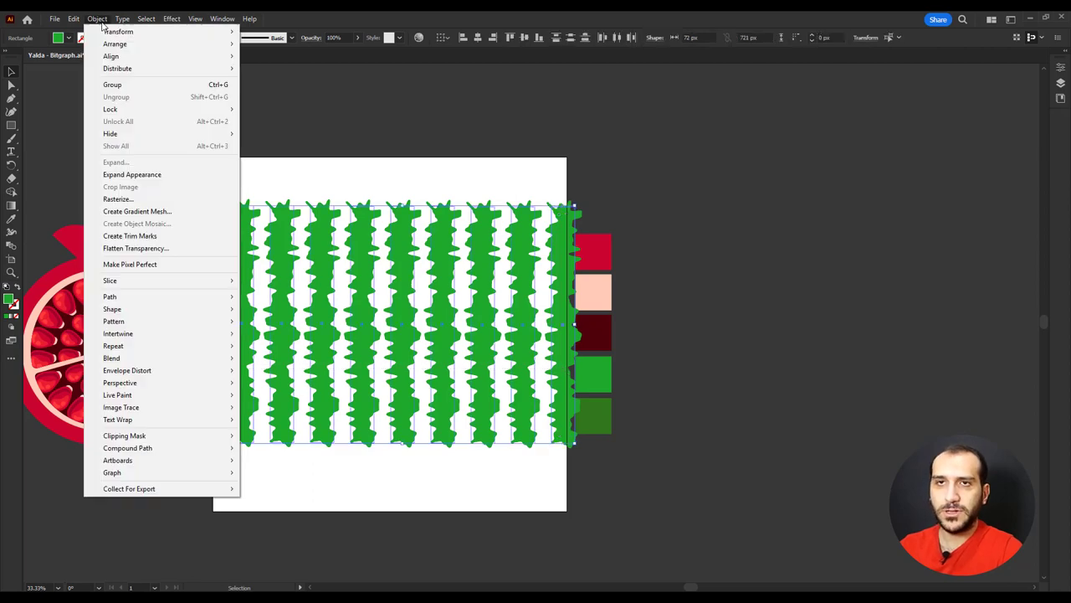
pyautogui.click(134, 175)
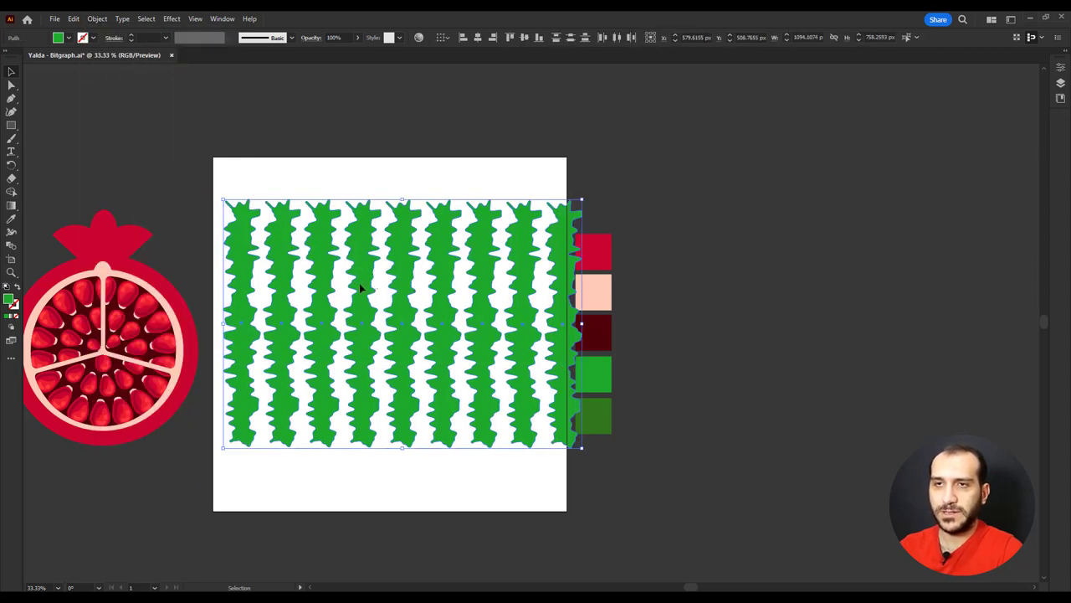
# Step: Save the nine green bars as a dynamic Movie Clip symbol and delete them from the artboard
pyautogui.click(361, 287)
pyautogui.moveTo(218, 171); pyautogui.dragTo(572, 266)
pyautogui.click(218, 20)
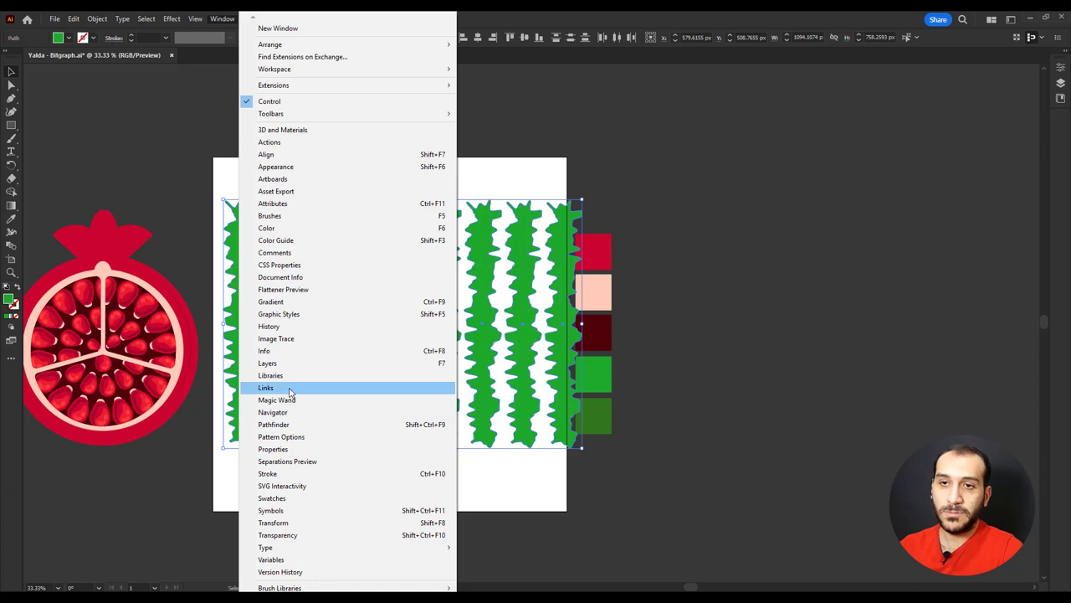
pyautogui.click(272, 510)
pyautogui.moveTo(436, 323); pyautogui.dragTo(700, 195)
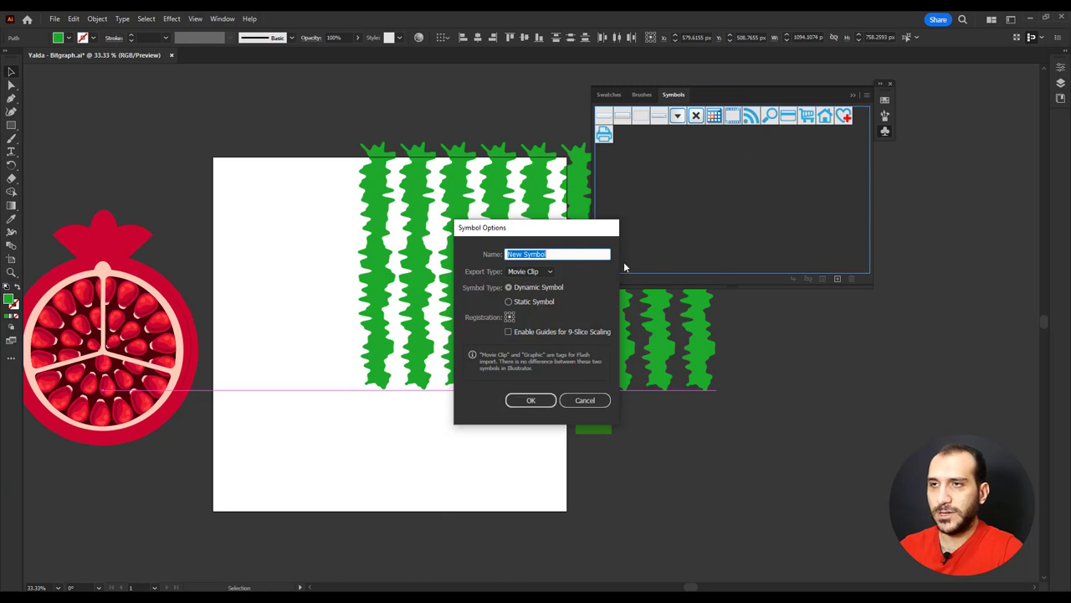
pyautogui.click(529, 400)
pyautogui.click(853, 95)
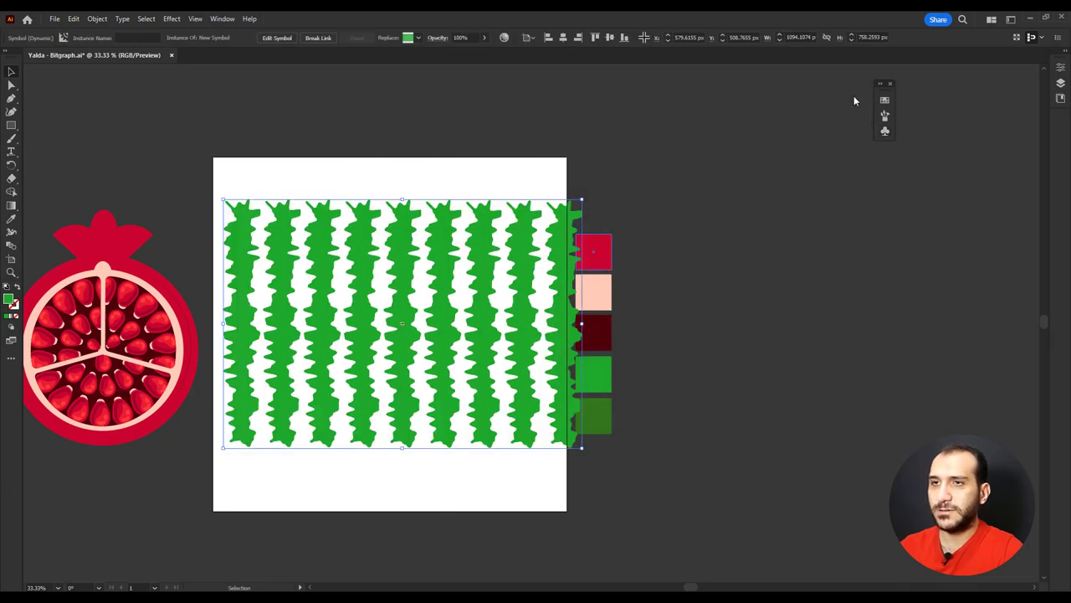
pyautogui.press('Delete')
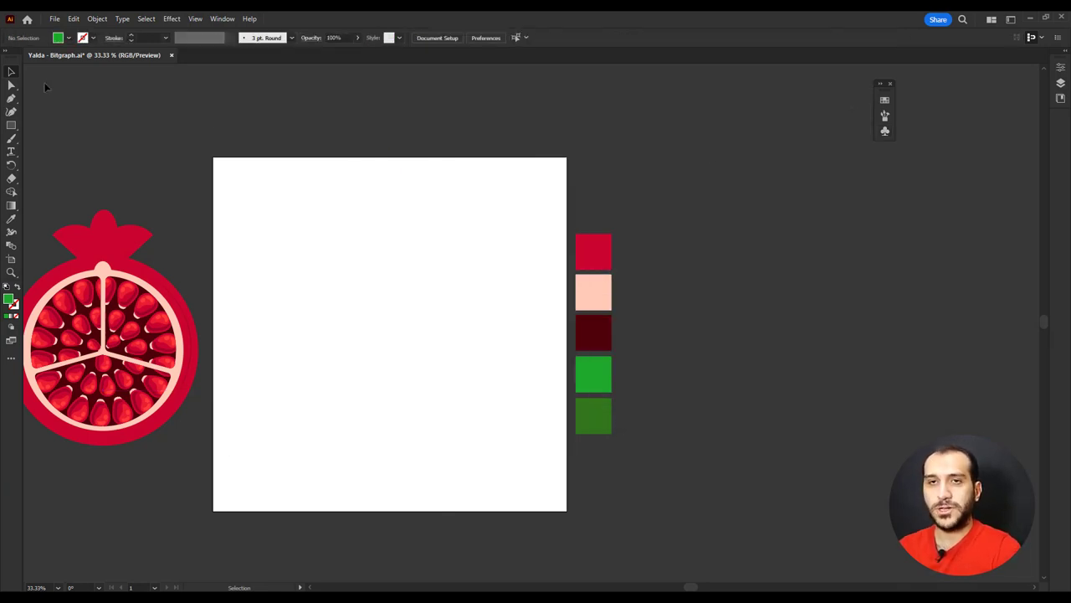
# Step: Draw a circle about 671 px in diameter in the middle of the artboard and fill it with the palette's dark green
pyautogui.moveTo(10, 127); pyautogui.dragTo(38, 139)
pyautogui.moveTo(300, 239); pyautogui.dragTo(408, 439)
pyautogui.press('i')
pyautogui.click(603, 419)
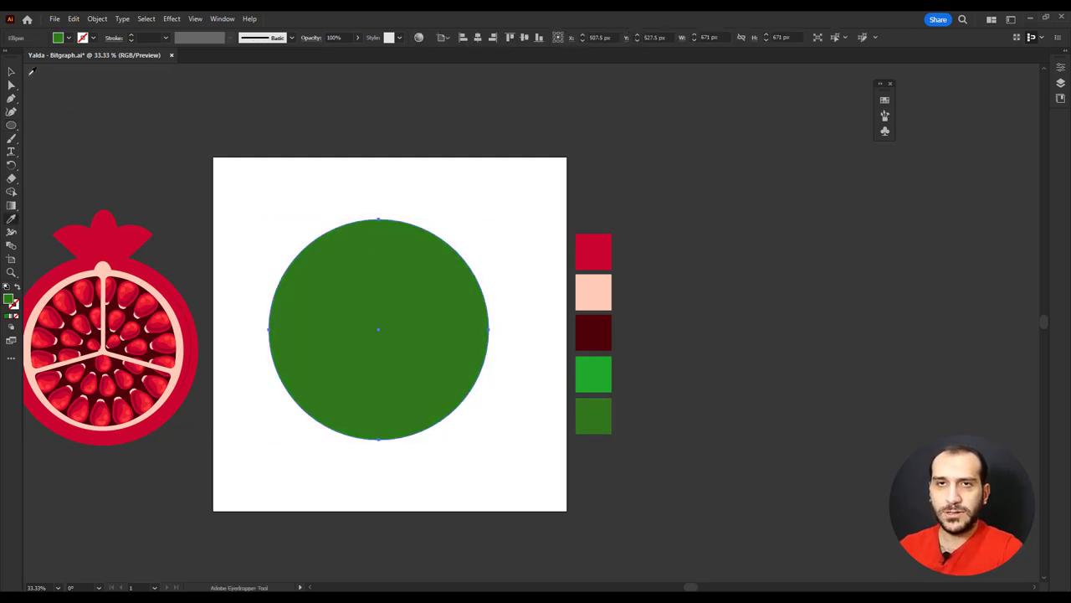
pyautogui.click(10, 73)
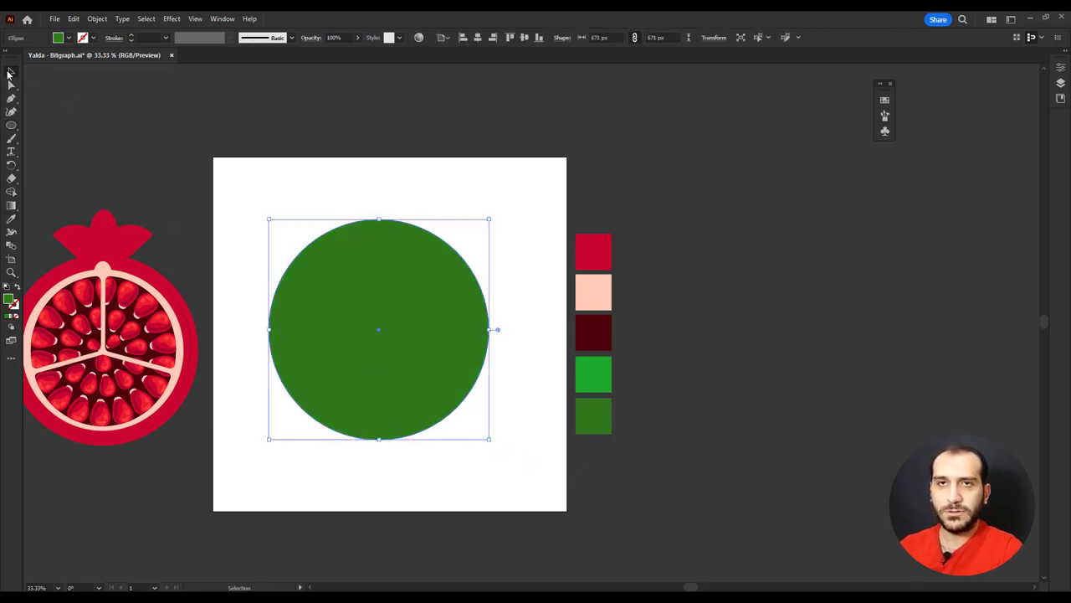
# Step: Draw a rectangle about 399 px wide and 912 px high that covers the circle's right half, starting at its vertical centre line
pyautogui.click(11, 125)
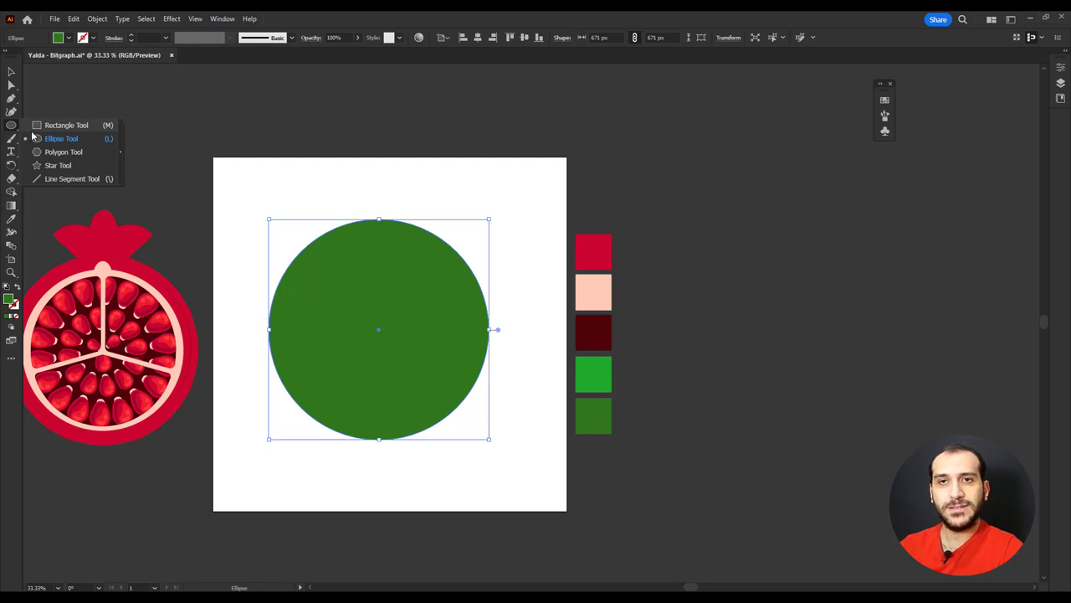
pyautogui.click(46, 125)
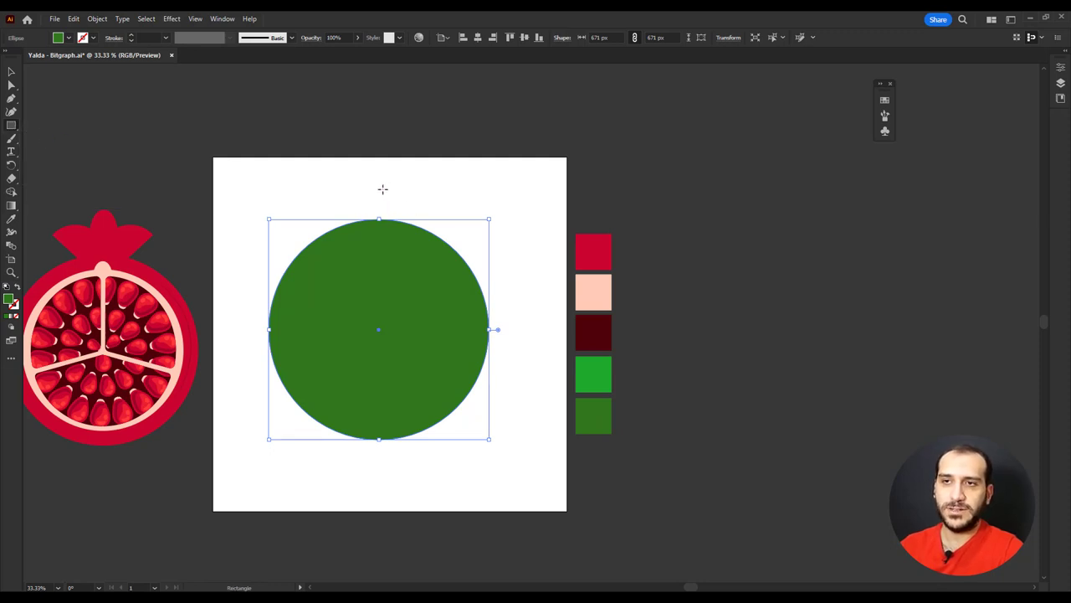
pyautogui.moveTo(379, 188); pyautogui.dragTo(510, 487)
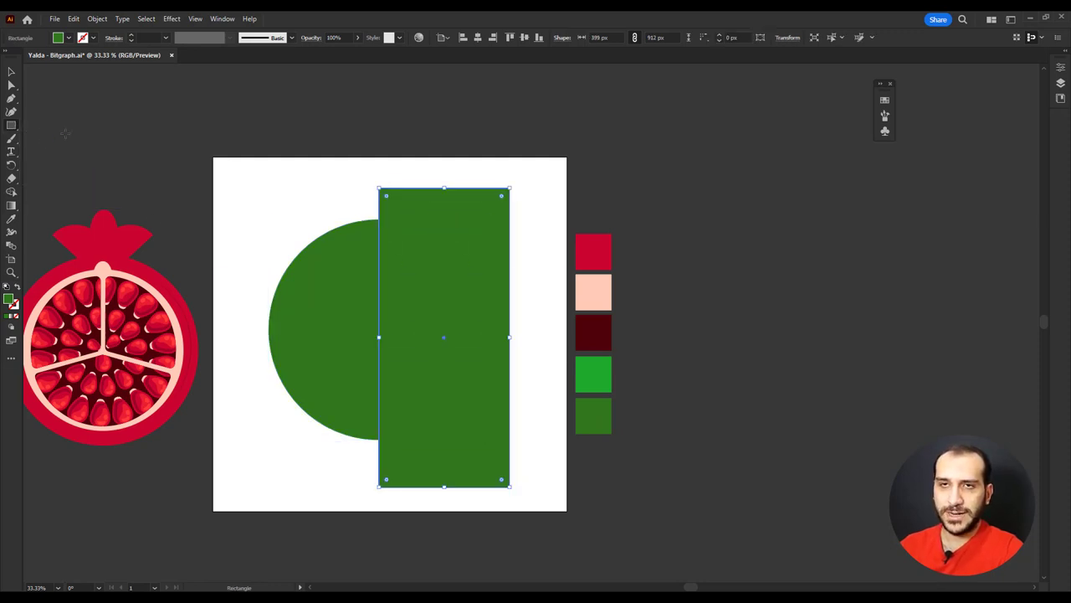
# Step: Remove the rectangle and the circle's right half with Shape Builder, keeping only the left semicircle
pyautogui.click(11, 70)
pyautogui.moveTo(284, 189); pyautogui.dragTo(474, 483)
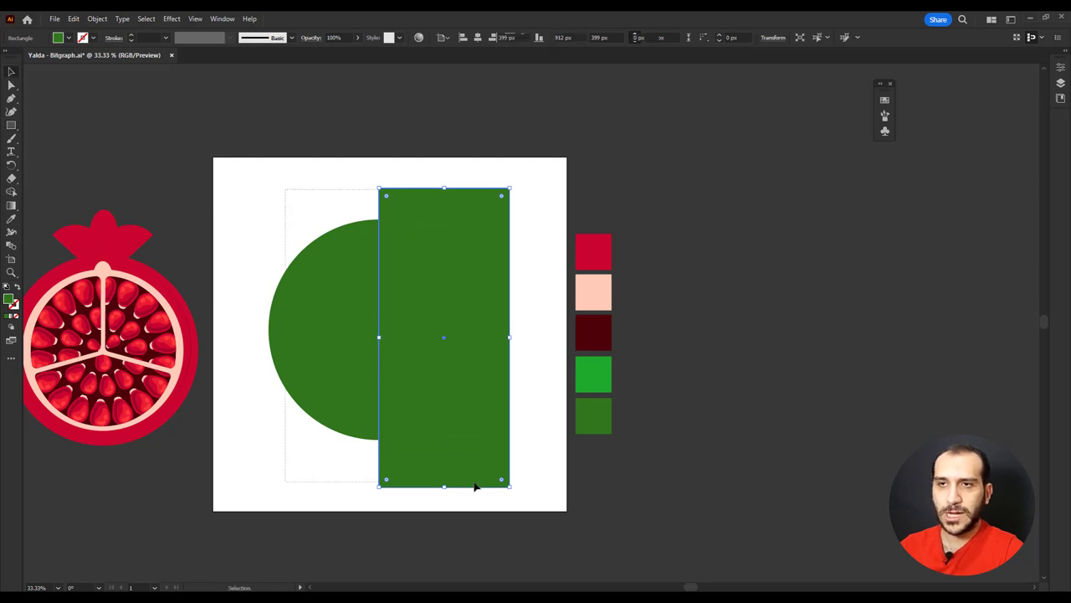
pyautogui.hotkey('shift', 'm')
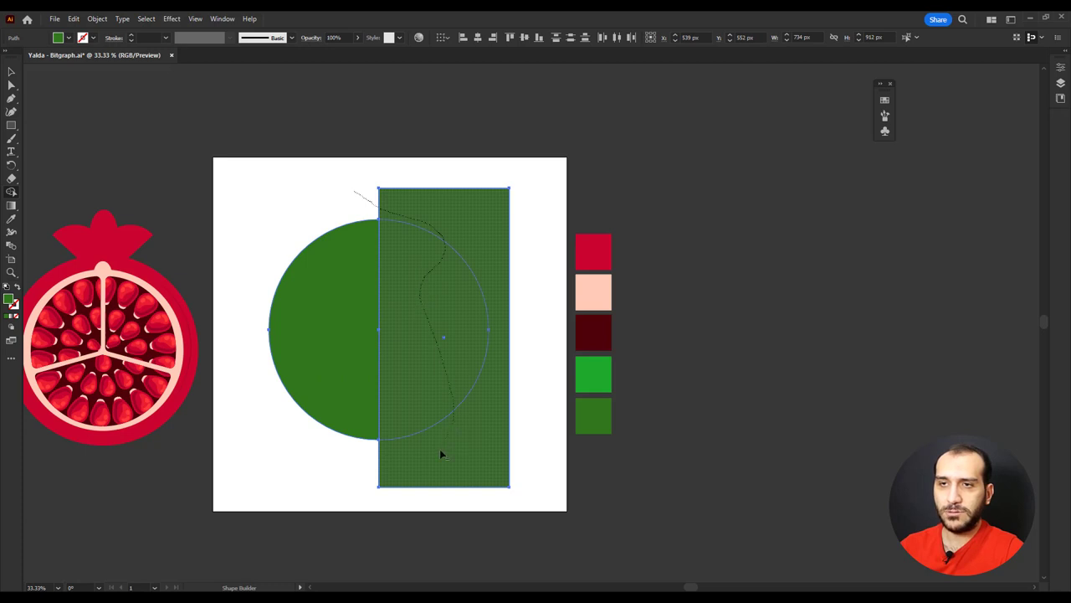
pyautogui.moveTo(441, 454); pyautogui.dragTo(442, 457)
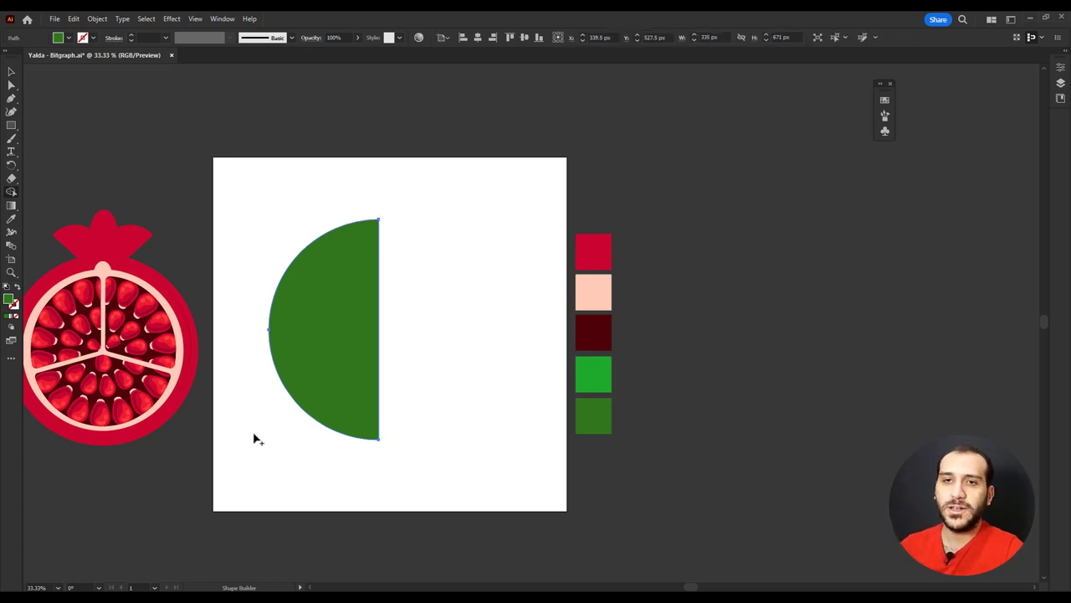
# Step: Scale the dark green semicircle down to about 192 px wide and 385 px high and reposition it left of the artboard's centre
pyautogui.click(11, 73)
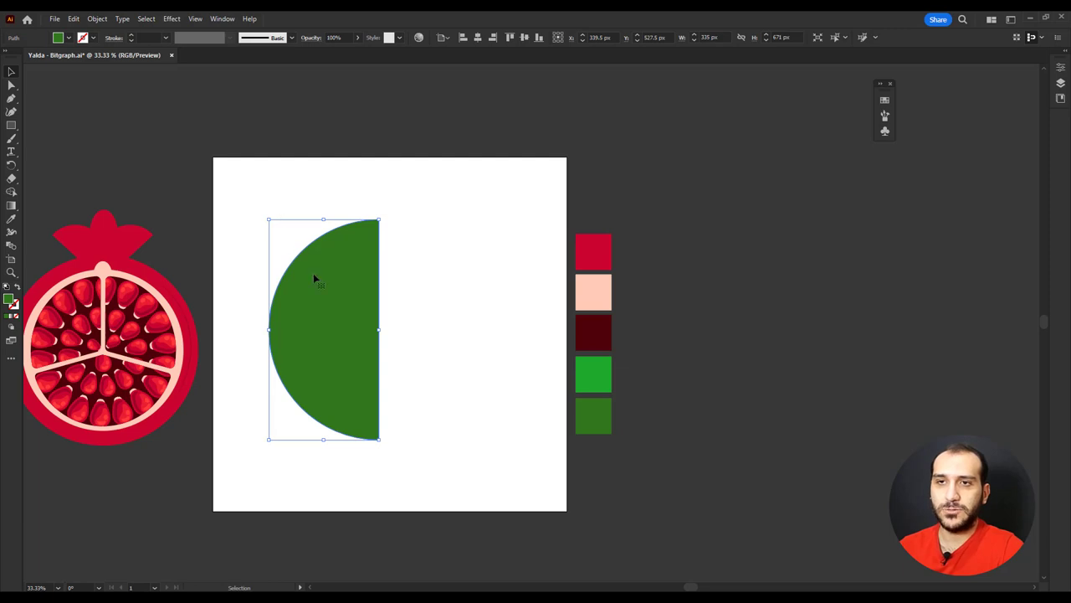
pyautogui.moveTo(267, 222); pyautogui.dragTo(316, 314)
pyautogui.moveTo(370, 408); pyautogui.dragTo(329, 354)
# Step: Apply a classic 3D Revolve to the semicircle around its right edge, with Diffuse Shading as the surface
pyautogui.click(172, 18)
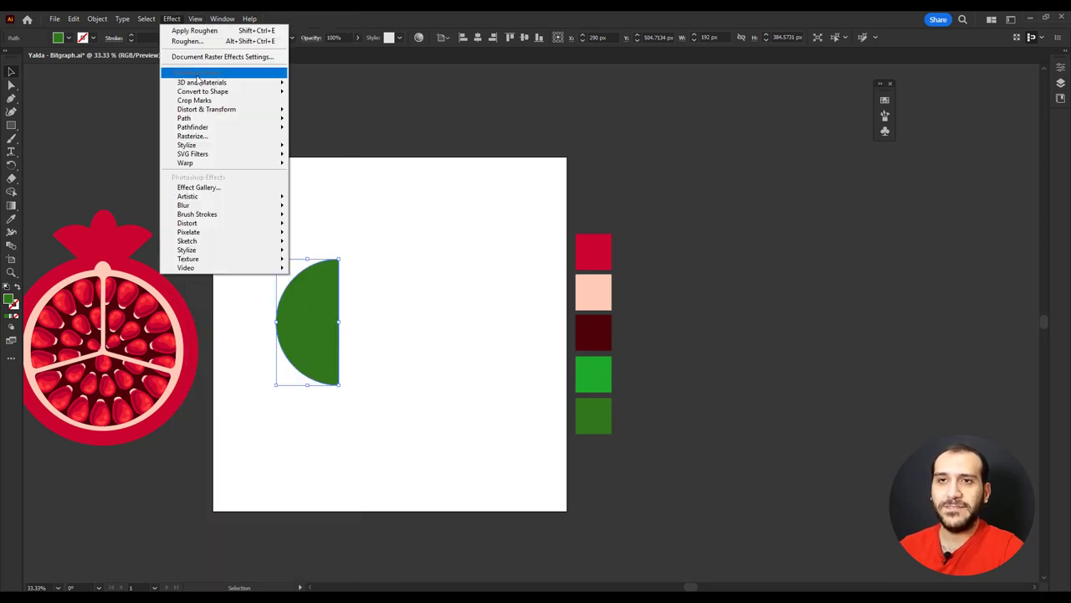
pyautogui.moveTo(213, 83)
pyautogui.moveTo(326, 144)
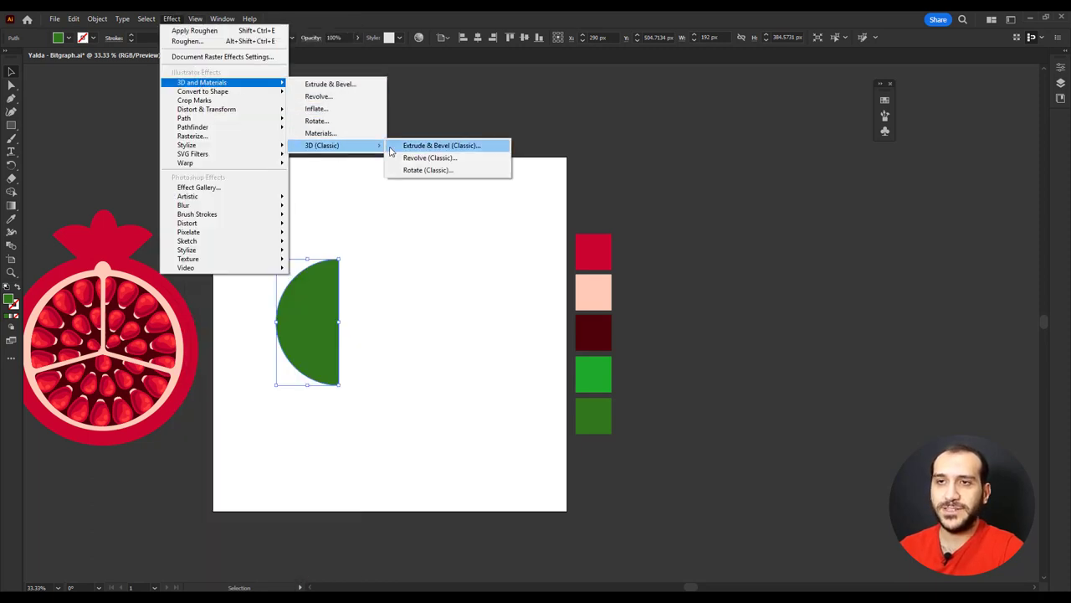
pyautogui.click(420, 159)
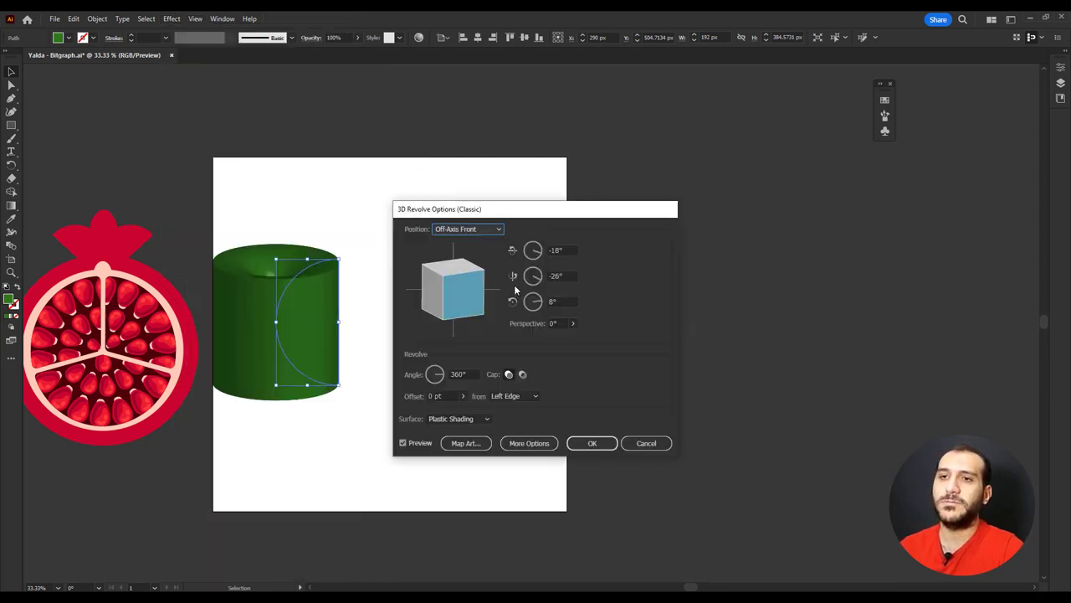
pyautogui.click(506, 396)
pyautogui.click(502, 418)
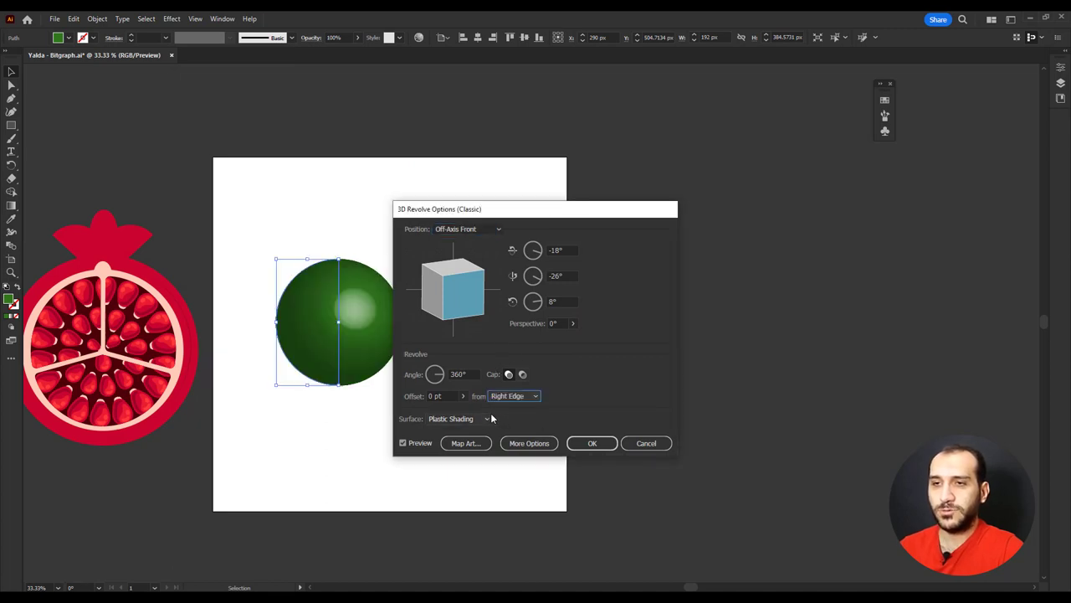
pyautogui.click(473, 420)
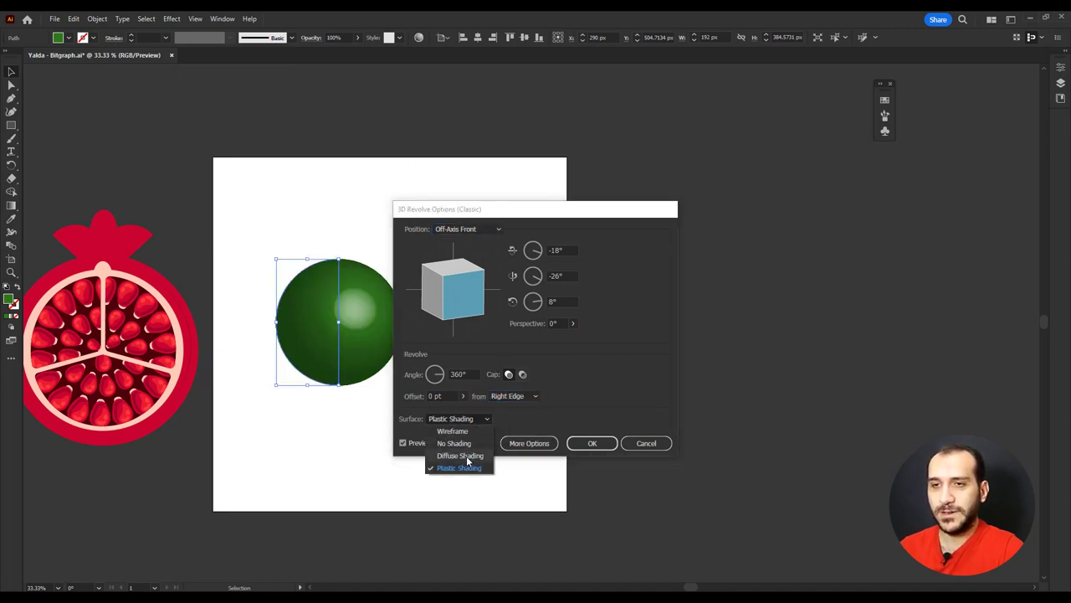
pyautogui.click(467, 461)
# Step: Map the green stripe symbol onto the revolved sphere, scaled to fit the surface, and apply the 3D effect
pyautogui.click(474, 444)
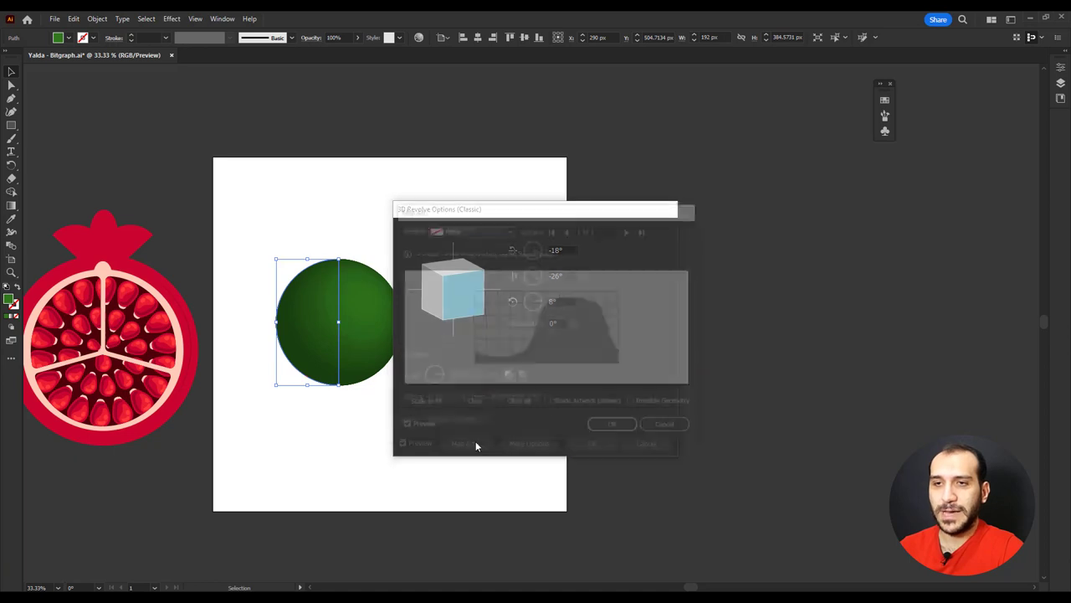
pyautogui.click(497, 224)
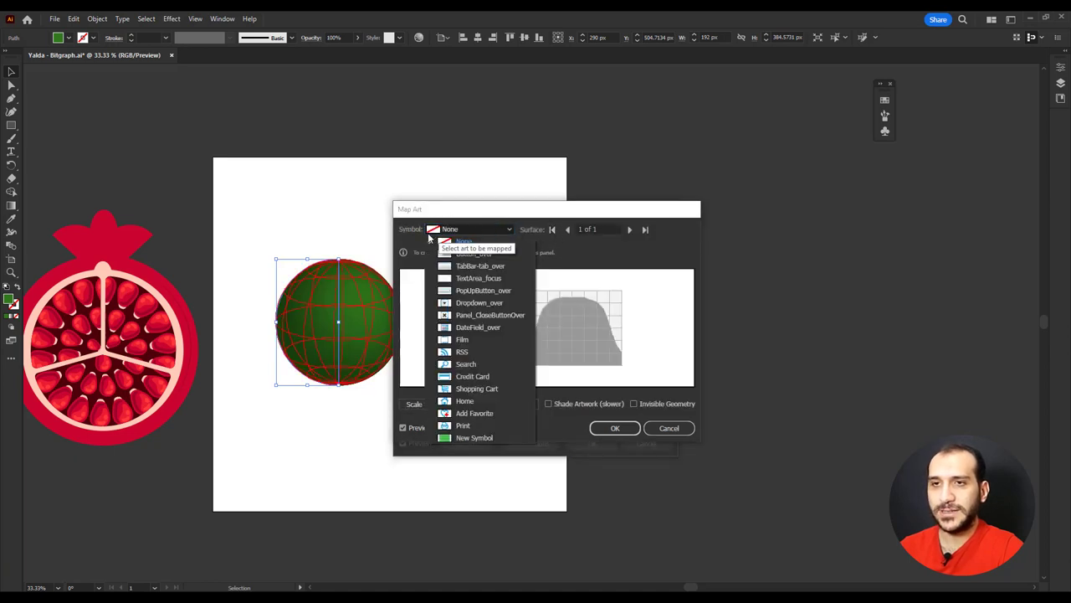
pyautogui.click(456, 437)
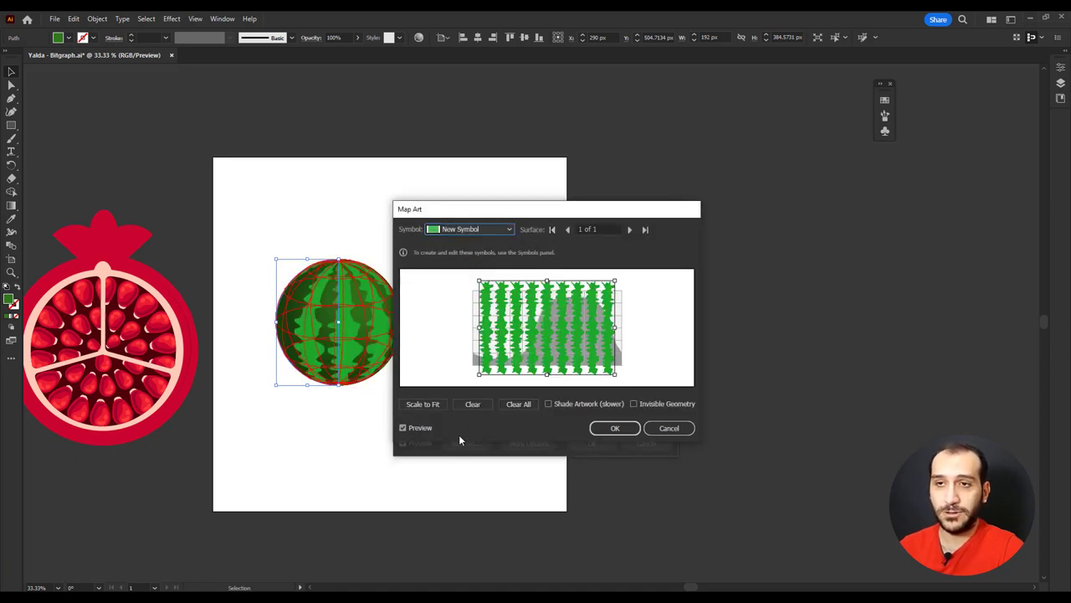
pyautogui.click(431, 405)
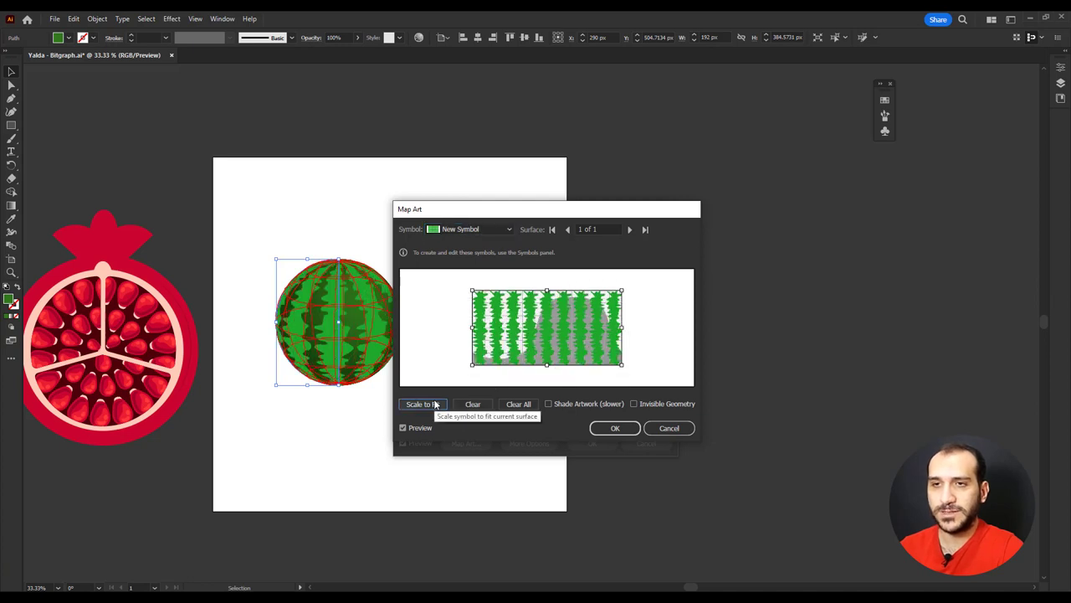
pyautogui.click(615, 428)
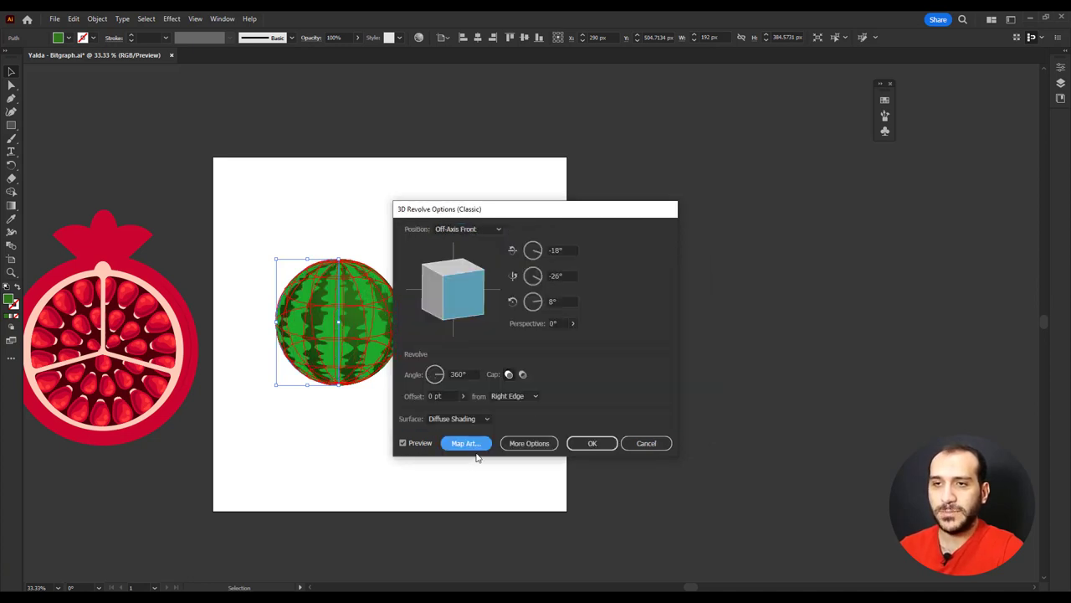
pyautogui.click(581, 446)
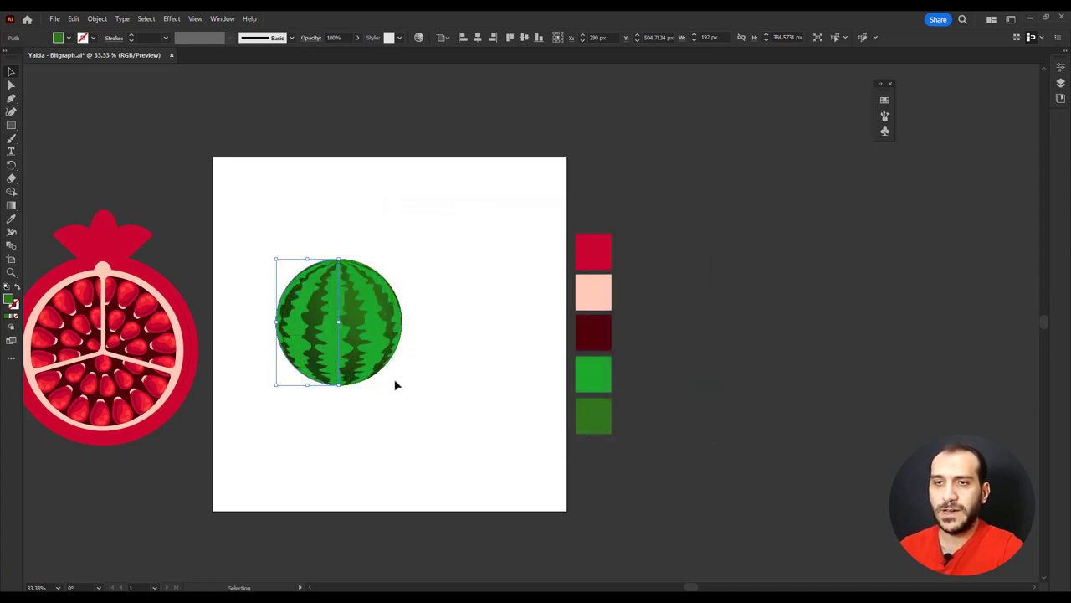
# Step: Expand the watermelon's appearance and reshape it into an enlarged, tilted oval about 504 px wide and 451 px high
pyautogui.click(399, 282)
pyautogui.click(343, 298)
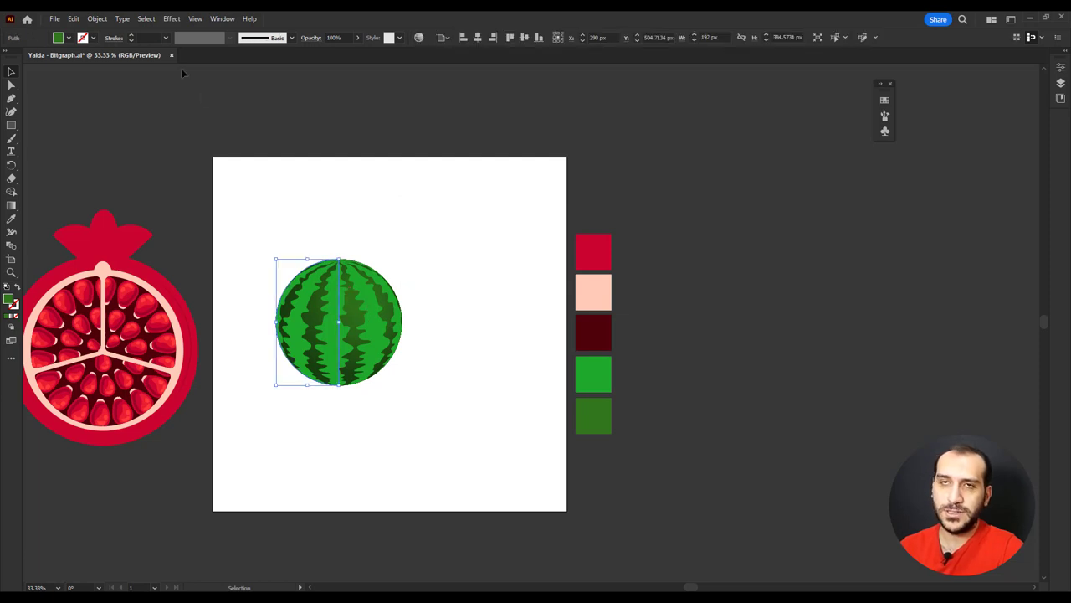
pyautogui.click(96, 18)
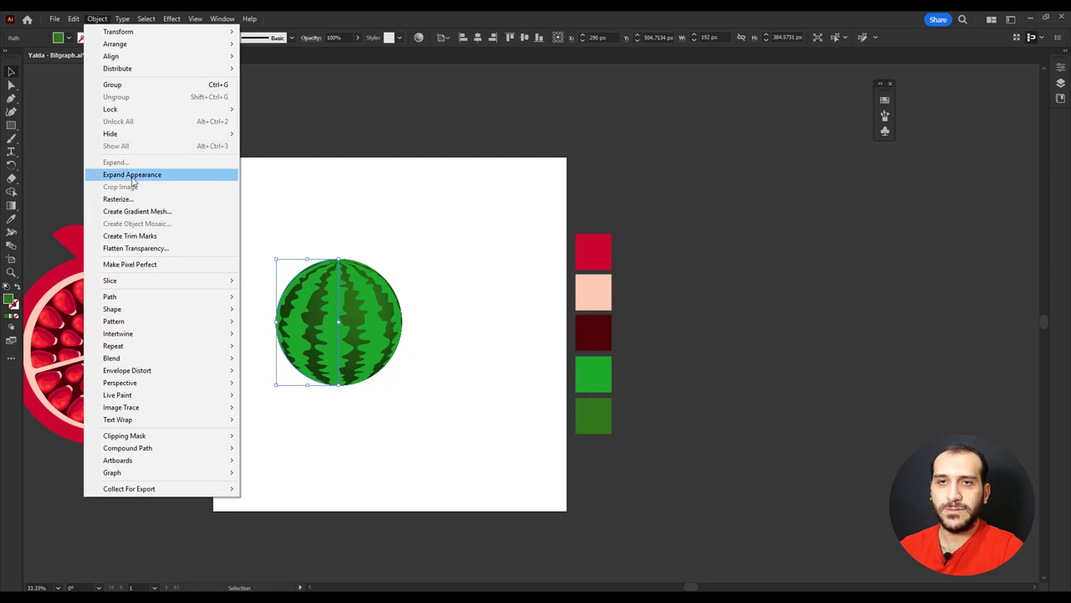
pyautogui.click(194, 175)
pyautogui.moveTo(272, 256); pyautogui.dragTo(323, 297)
pyautogui.moveTo(376, 265); pyautogui.dragTo(357, 231)
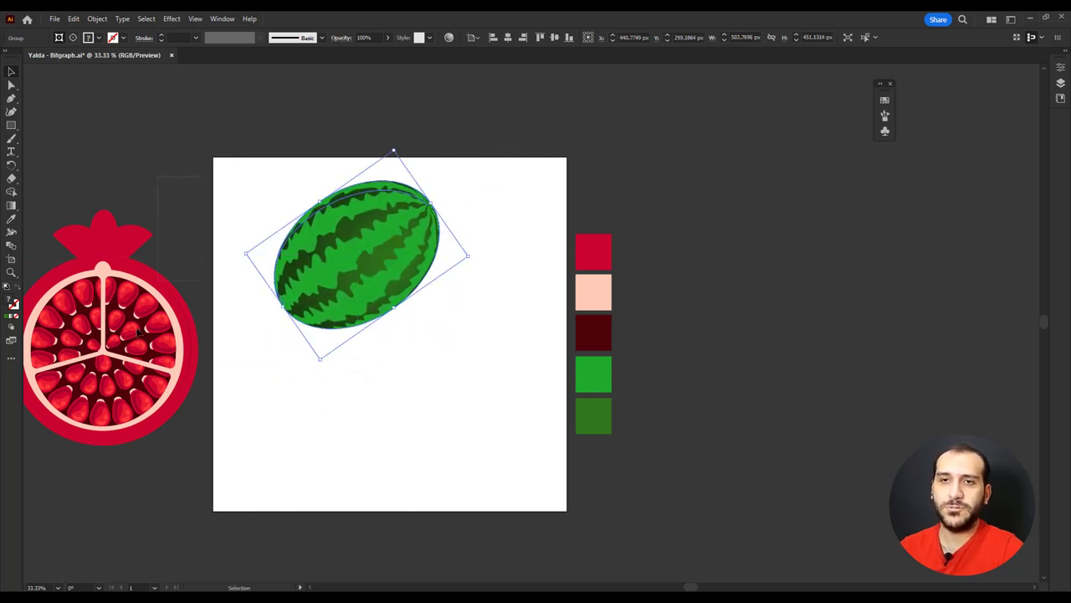
# Step: Move the pomegranate onto the artboard, scale it down, and arrange it below and to the right of the watermelon
pyautogui.moveTo(137, 344); pyautogui.dragTo(465, 416)
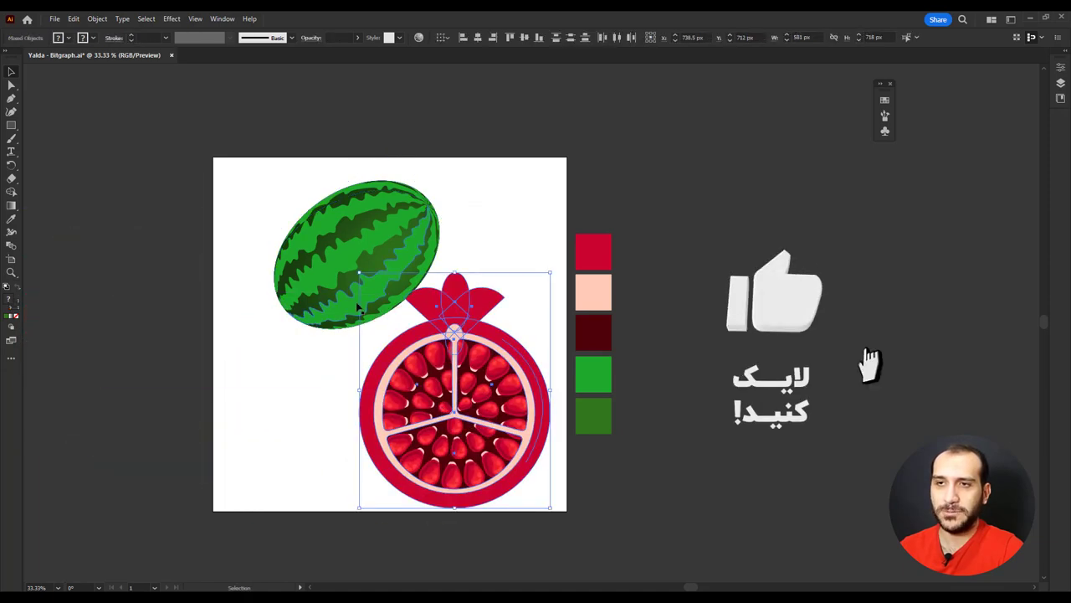
pyautogui.moveTo(361, 274); pyautogui.dragTo(395, 316)
pyautogui.moveTo(478, 417); pyautogui.dragTo(429, 370)
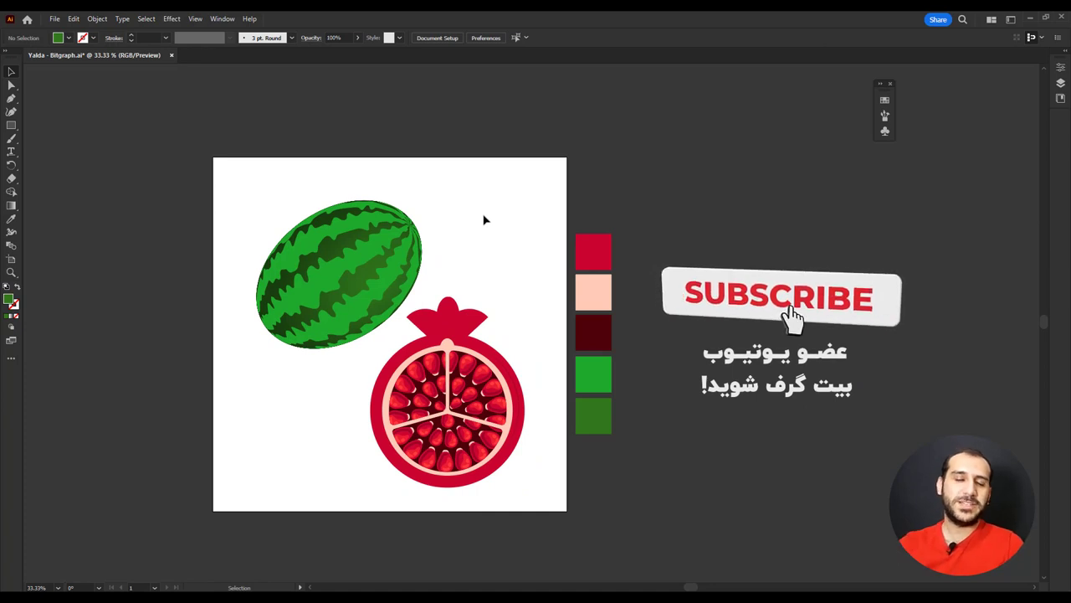